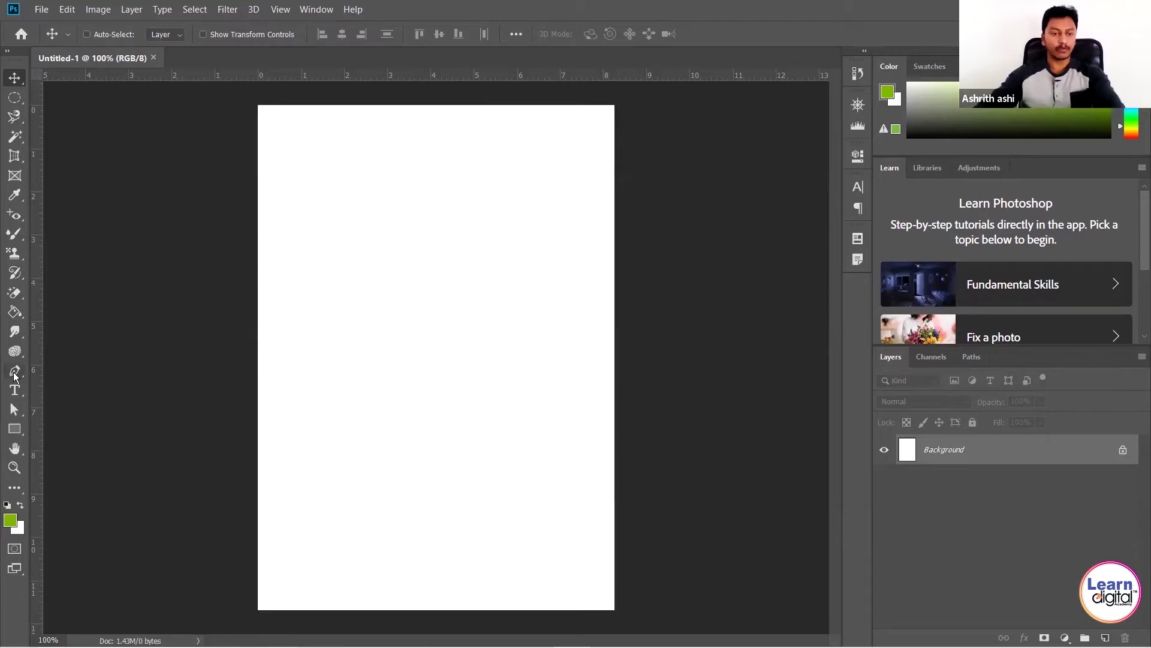
- Draw a closed, straight-sided arch-shaped path with 15 anchor points on the canvas using the Pen tool
left_click(15, 375)
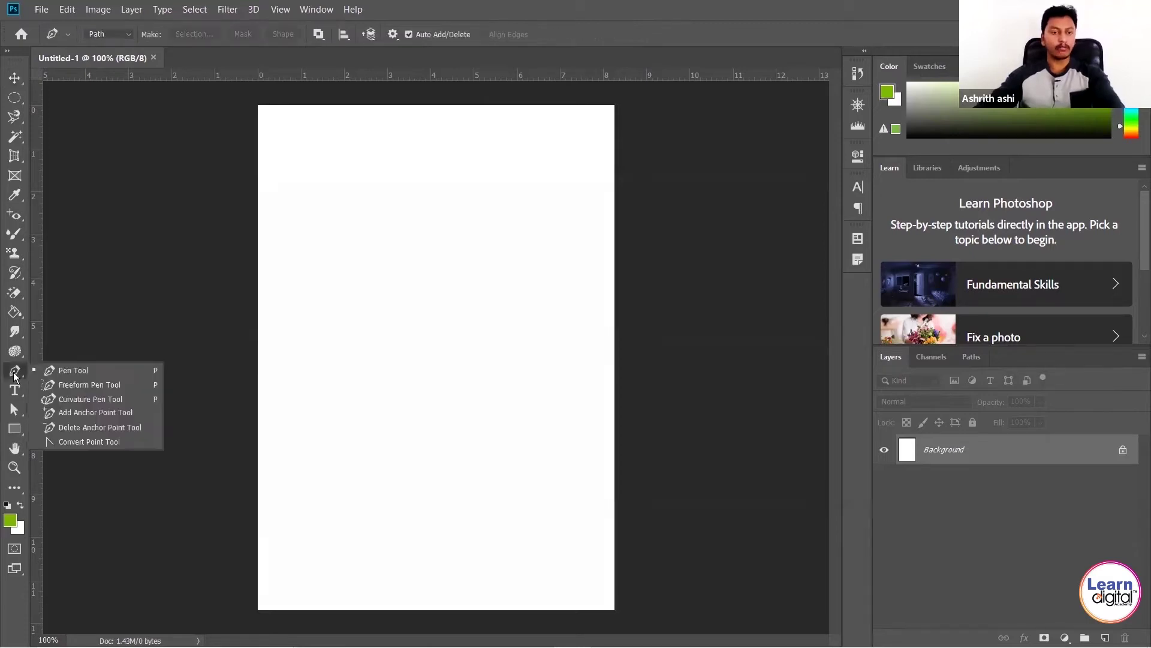
left_click(88, 370)
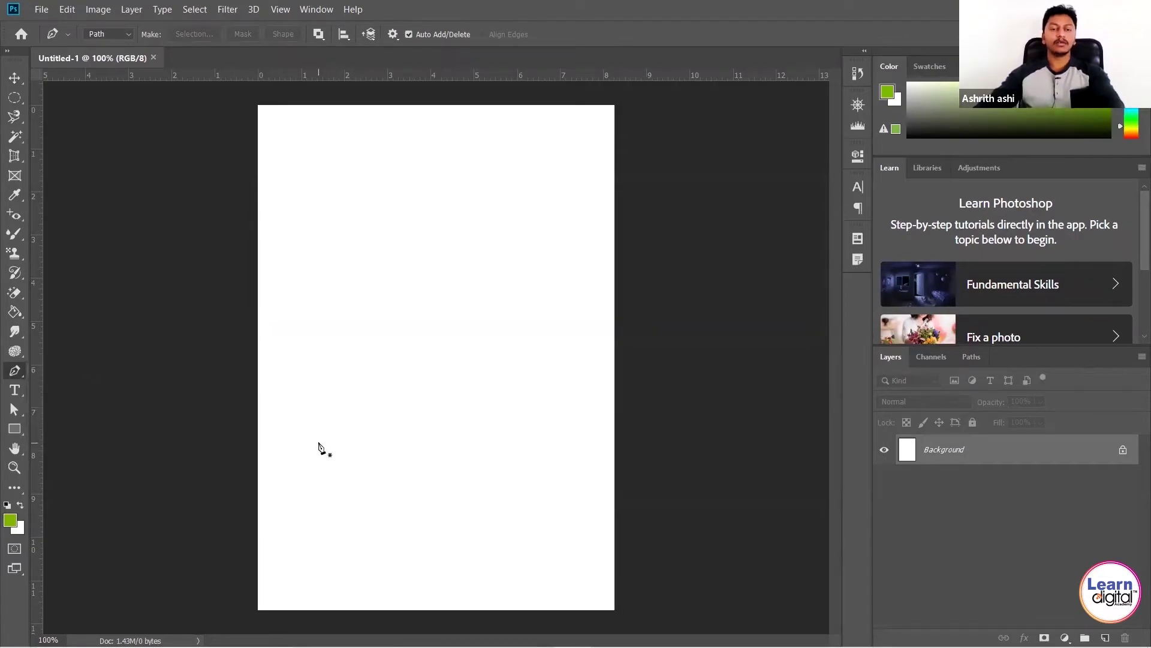
left_click(302, 472)
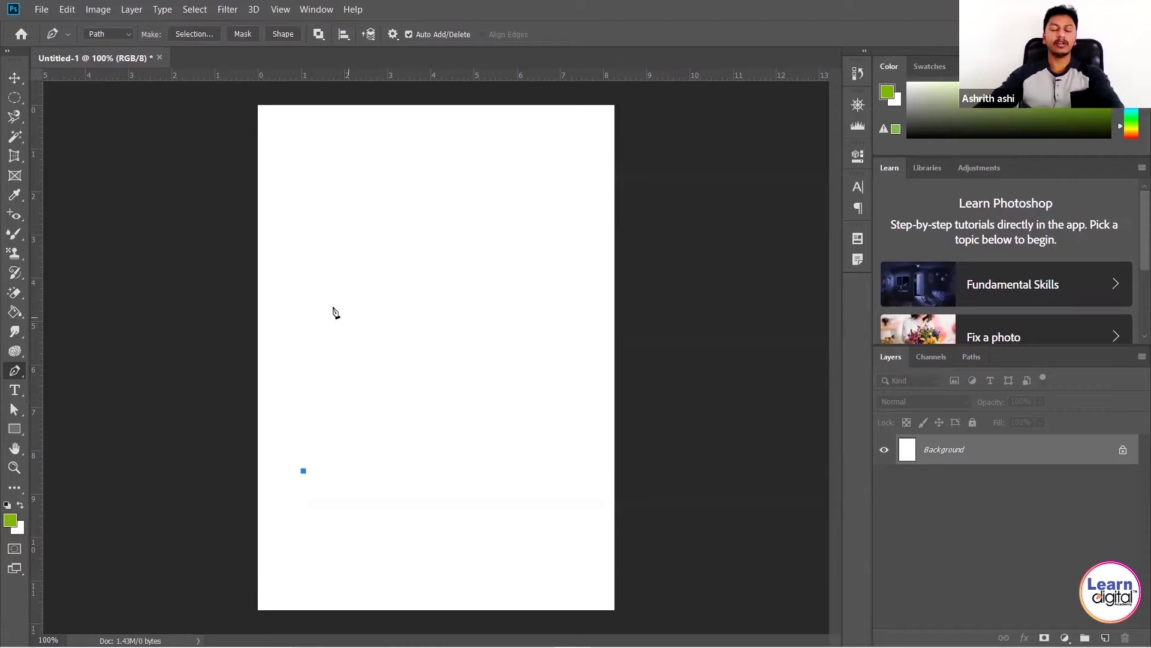
left_click(310, 320)
left_click(393, 260)
left_click(483, 251)
left_click(497, 342)
left_click(519, 445)
left_click(451, 478)
left_click(414, 431)
left_click(445, 362)
left_click(437, 311)
left_click(372, 322)
left_click(335, 387)
left_click(369, 475)
left_click(346, 538)
left_click(312, 520)
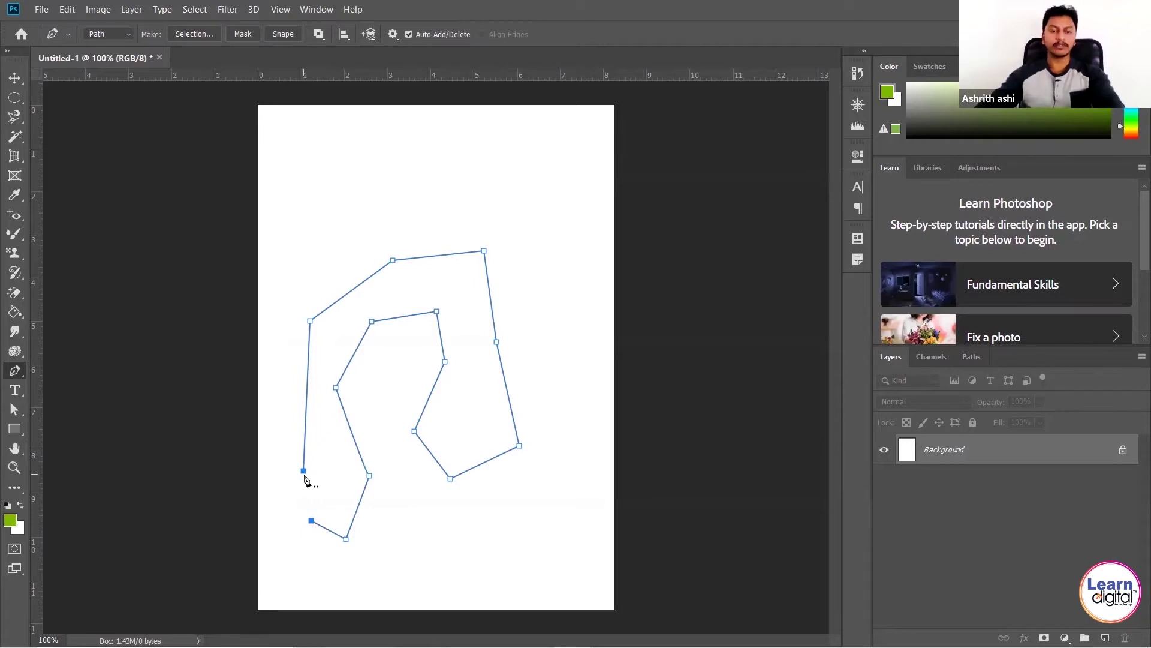
left_click(303, 471)
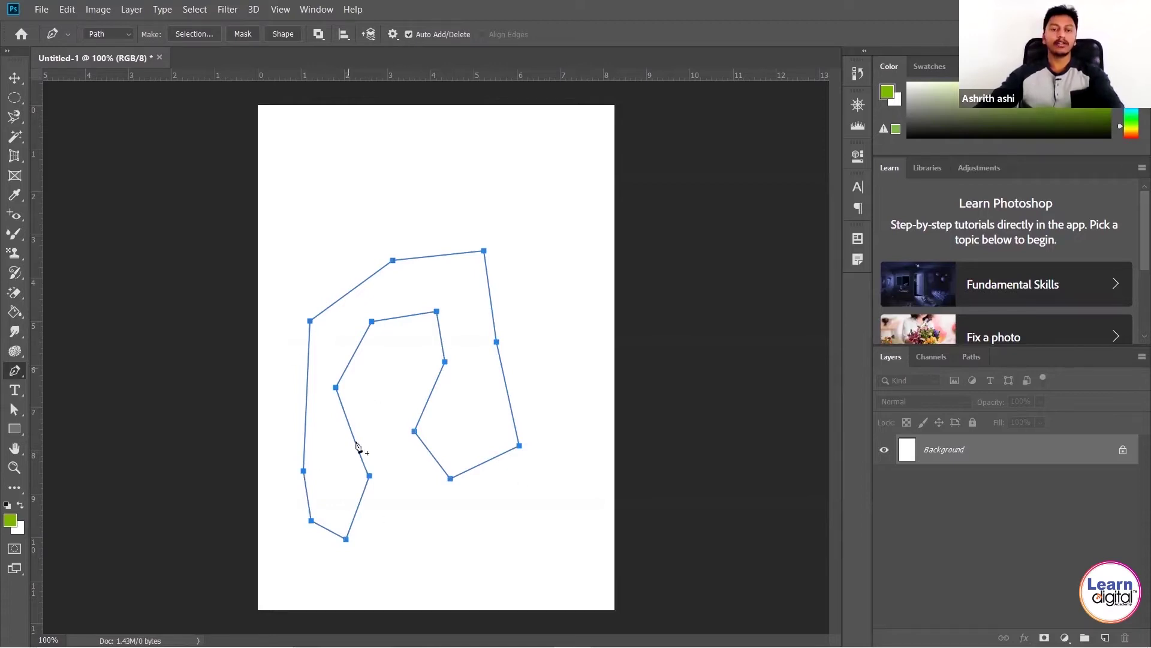
- Convert the path into a new anti-aliased selection with a 0.1-pixel feather radius, and add a new layer
left_click(193, 34)
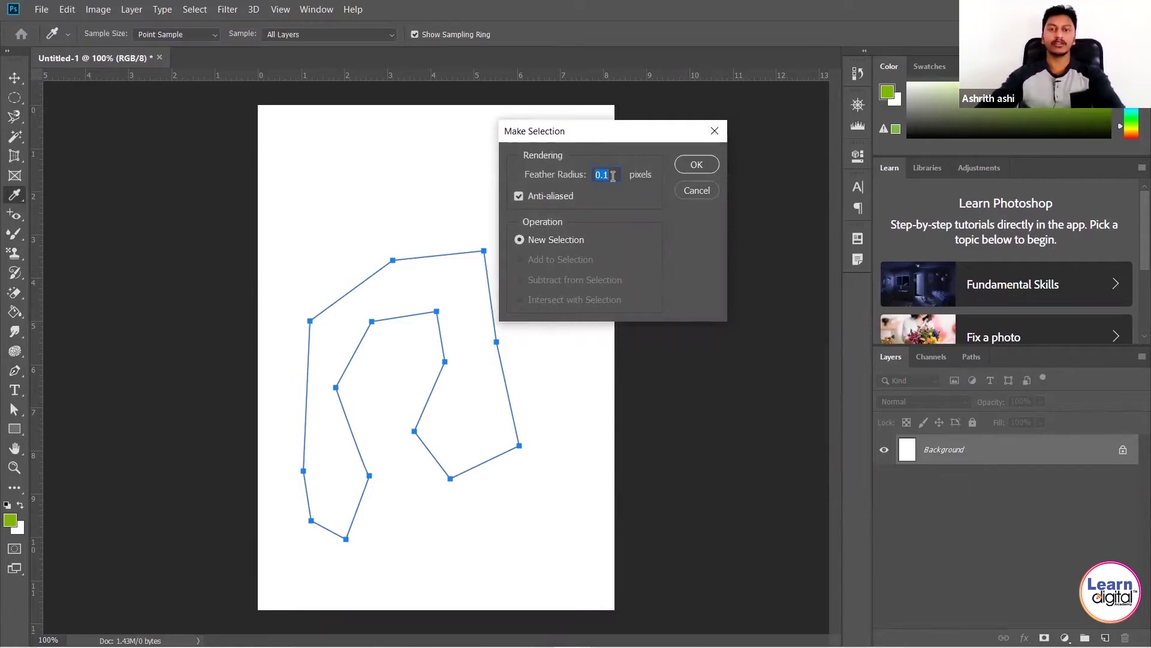
left_click(686, 165)
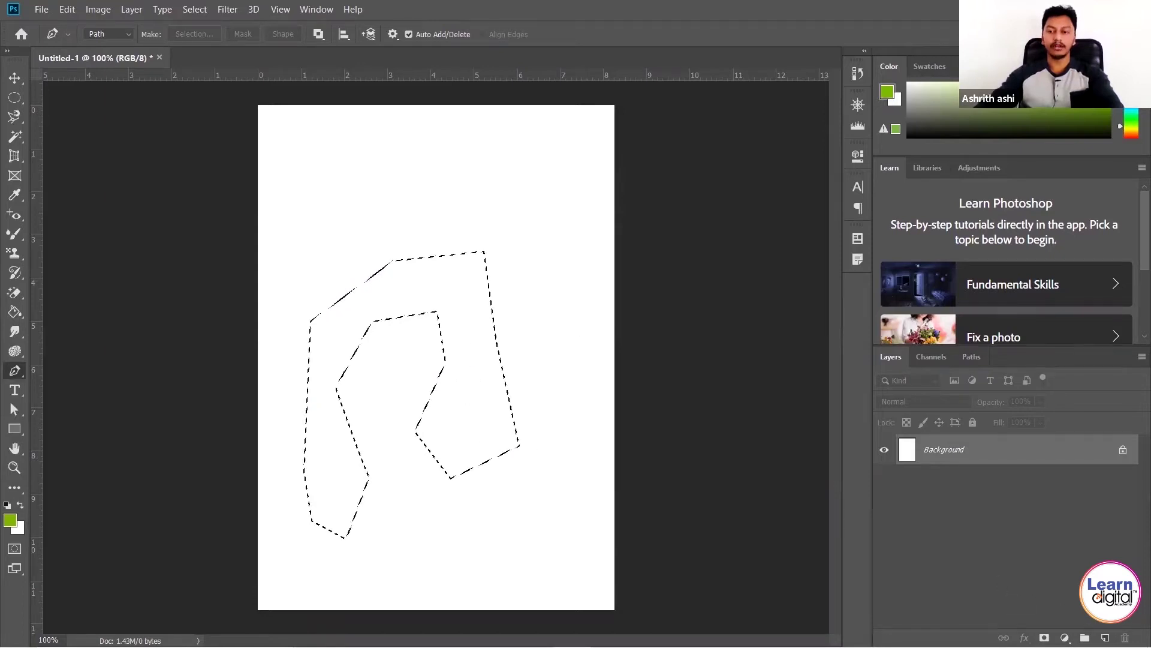
left_click(1105, 638)
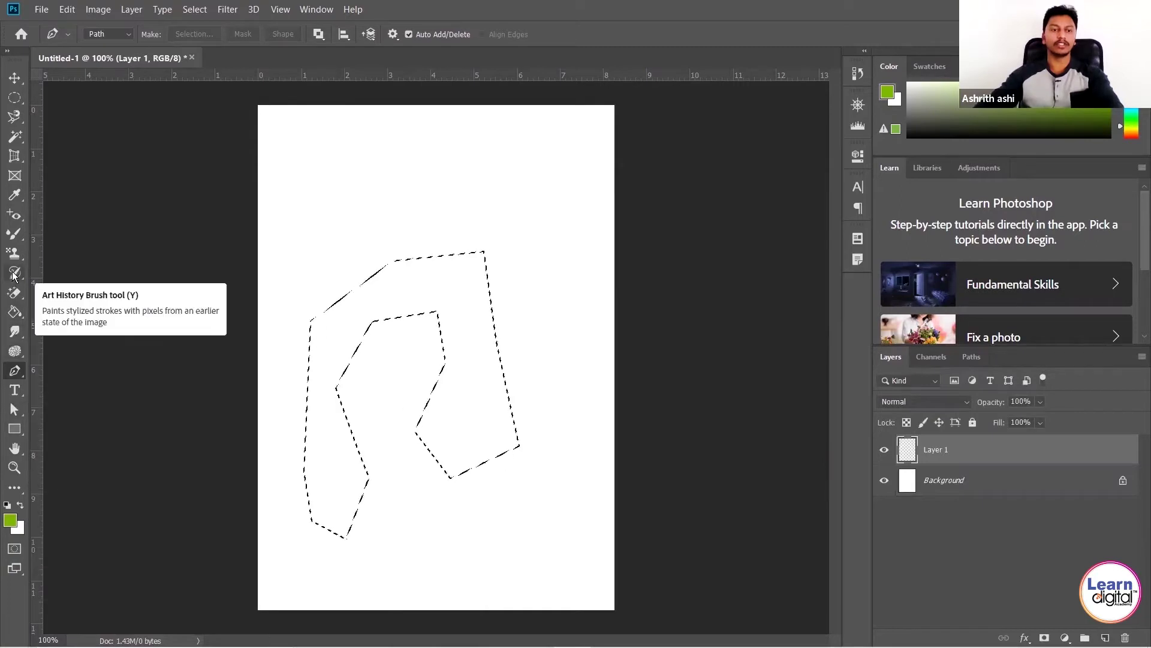
- Paint the whole arch-shaped selection green with the Brush tool on the new layer, and deselect it
right_click(14, 239)
left_click(70, 235)
mouse_move(293, 364)
left_mouse_down()
mouse_move(468, 211)
mouse_move(283, 416)
mouse_move(362, 346)
mouse_move(397, 217)
mouse_move(484, 245)
mouse_move(484, 257)
mouse_move(276, 524)
mouse_move(252, 466)
mouse_move(346, 535)
mouse_move(424, 360)
mouse_move(404, 463)
mouse_move(467, 285)
mouse_move(449, 461)
mouse_move(433, 268)
mouse_move(421, 374)
mouse_move(423, 286)
mouse_move(479, 449)
mouse_move(483, 284)
mouse_move(504, 477)
mouse_move(440, 454)
mouse_move(505, 448)
mouse_move(457, 476)
mouse_move(432, 446)
mouse_move(193, 10)
left_mouse_up()
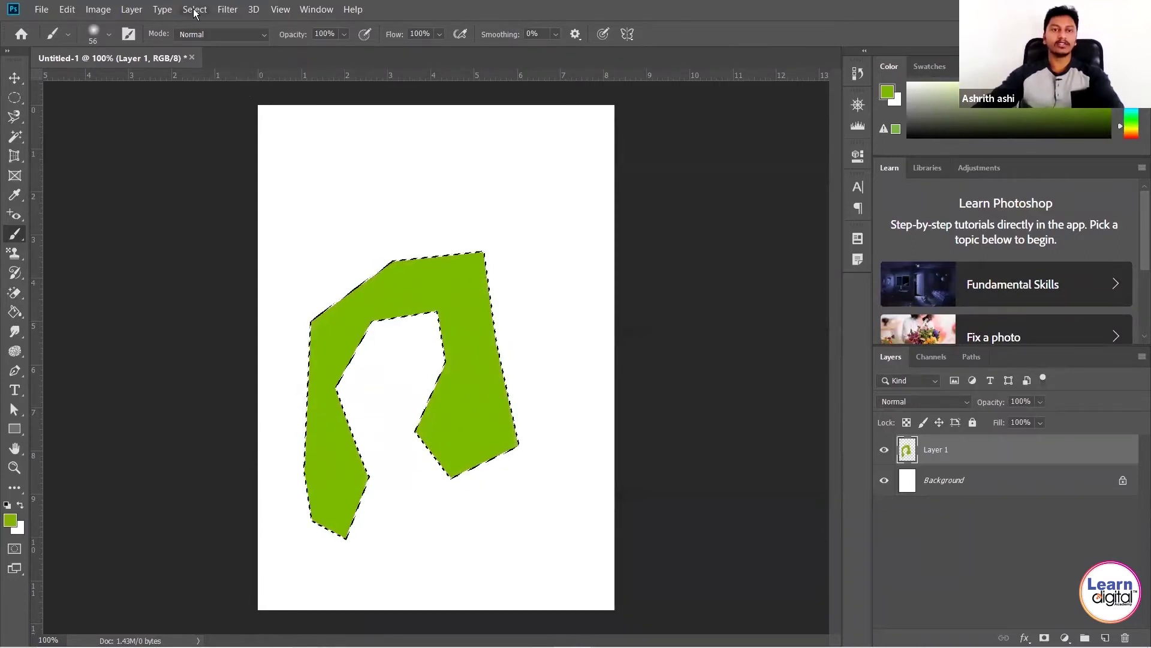
left_click(195, 9)
left_click(210, 38)
- Move the green arch shape slightly up and to the right on the canvas, and delete its layer
key("v")
left_click_drag(443, 240, 463, 263)
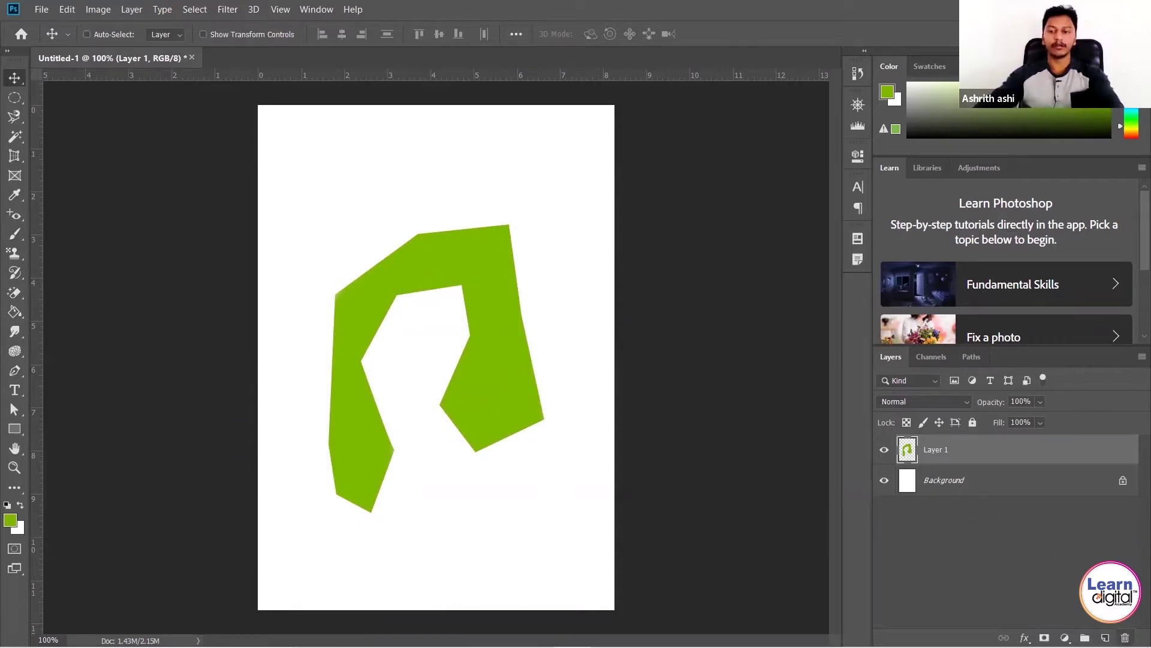
left_click(1125, 637)
left_click(526, 255)
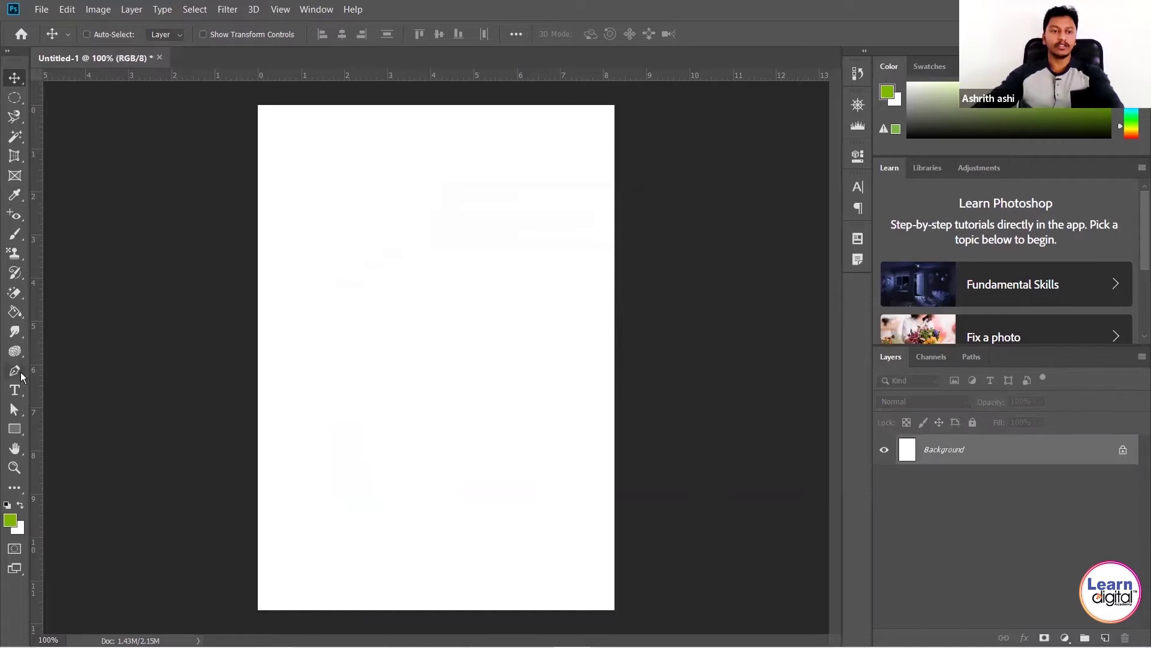
- Start a Pen tool path with an S-shaped curve from the page's lower left through a smooth middle anchor to the upper right
left_click(15, 370)
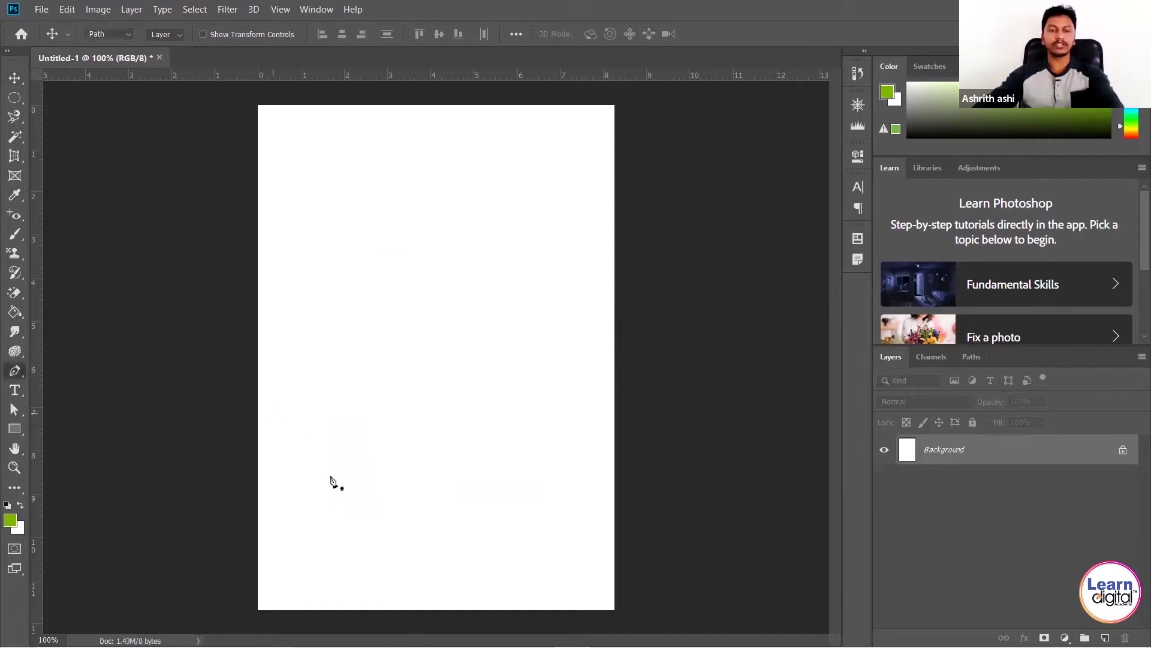
left_click(311, 465)
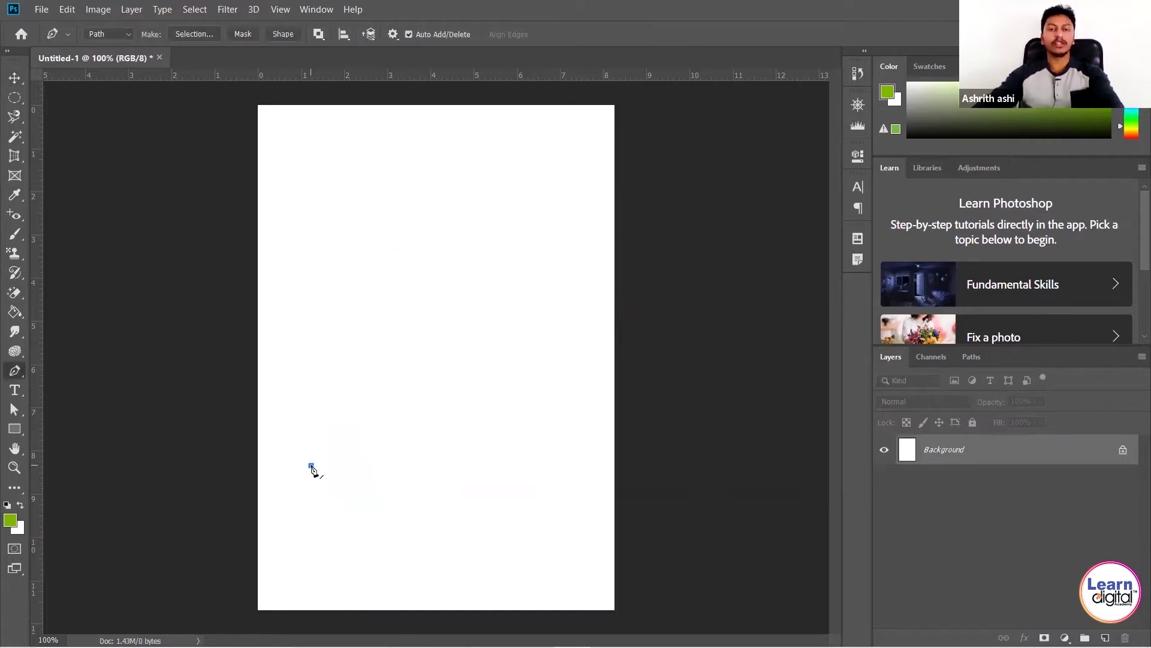
left_click(385, 299)
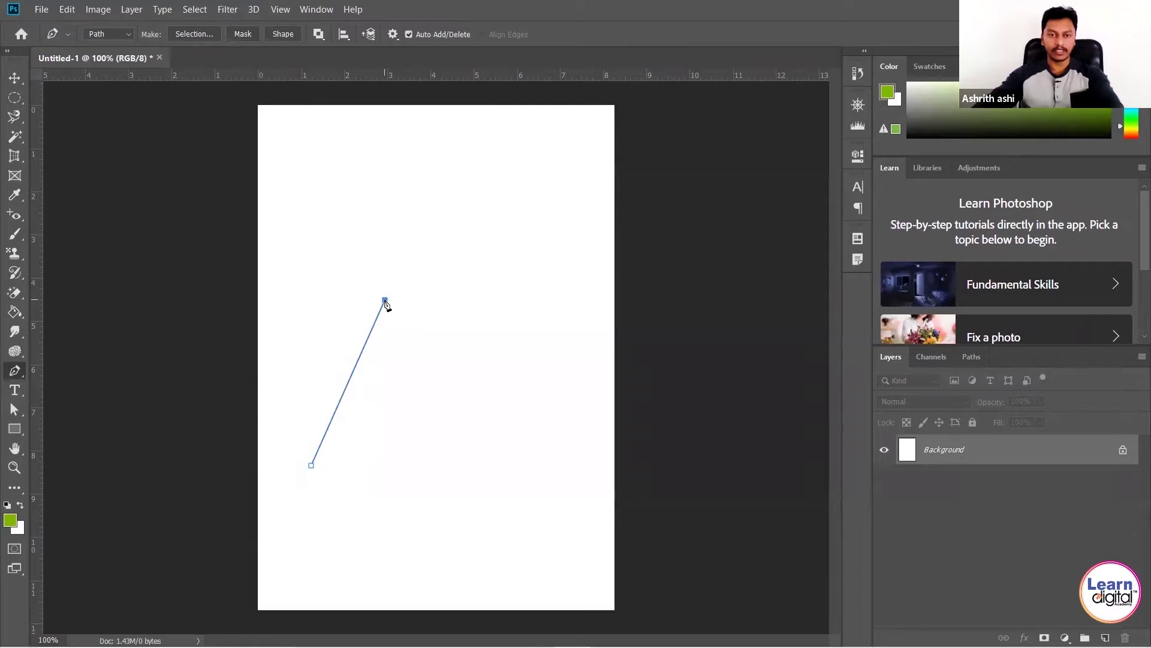
left_click_drag(452, 292, 532, 272)
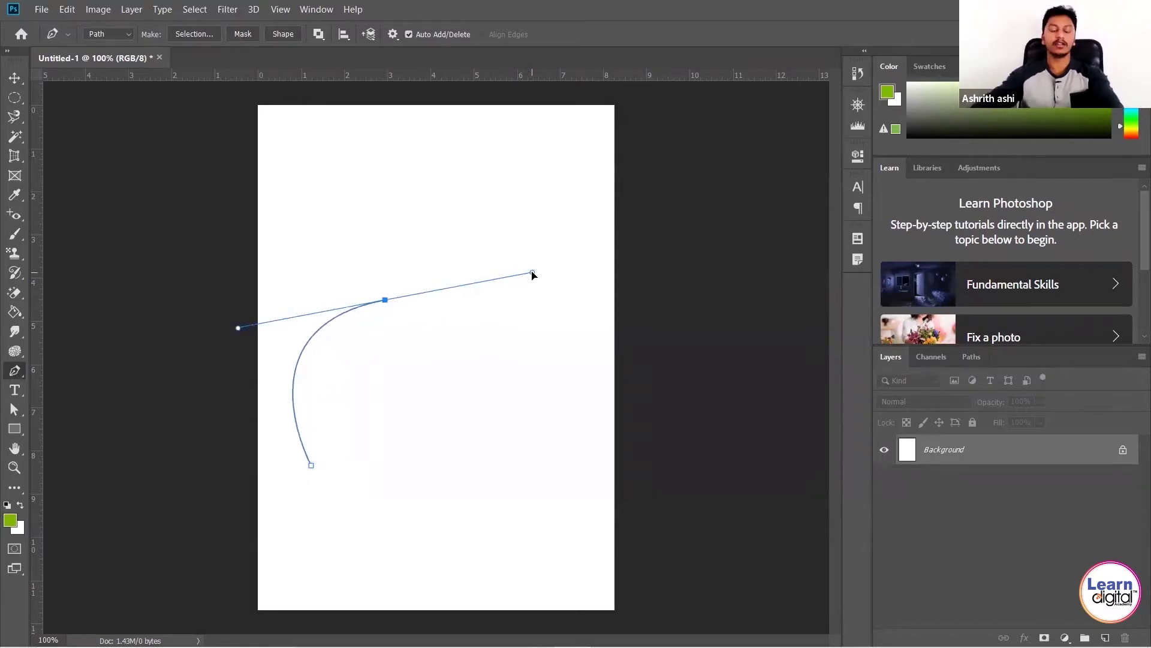
left_click_drag(532, 275, 535, 277)
left_click(293, 410)
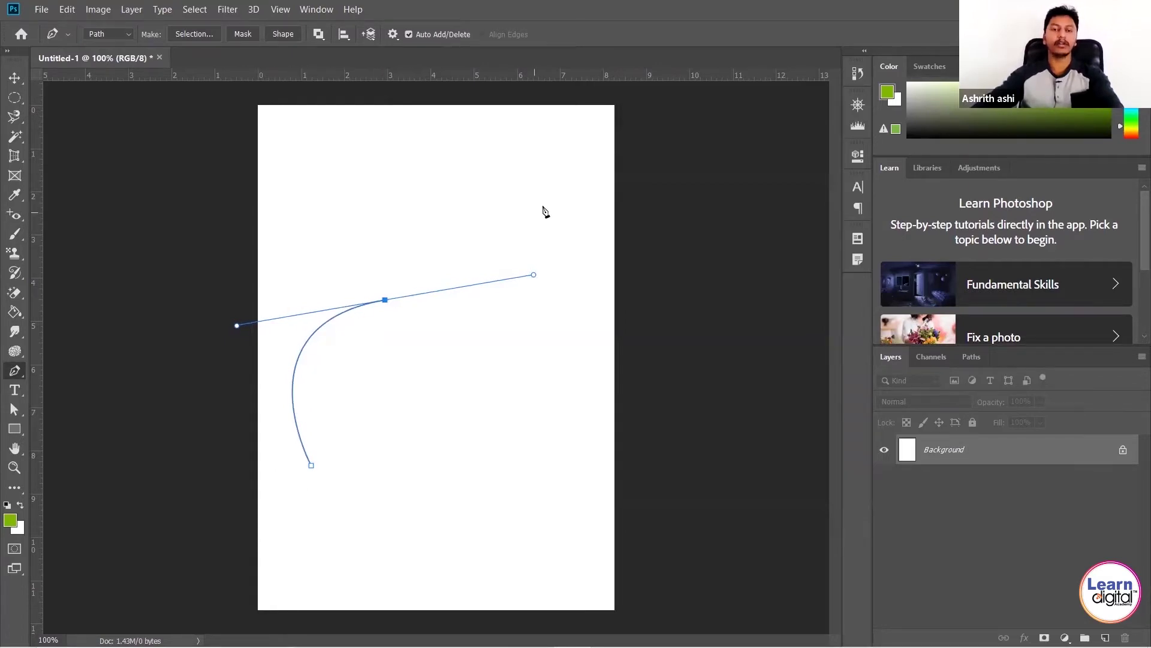
left_click(551, 177)
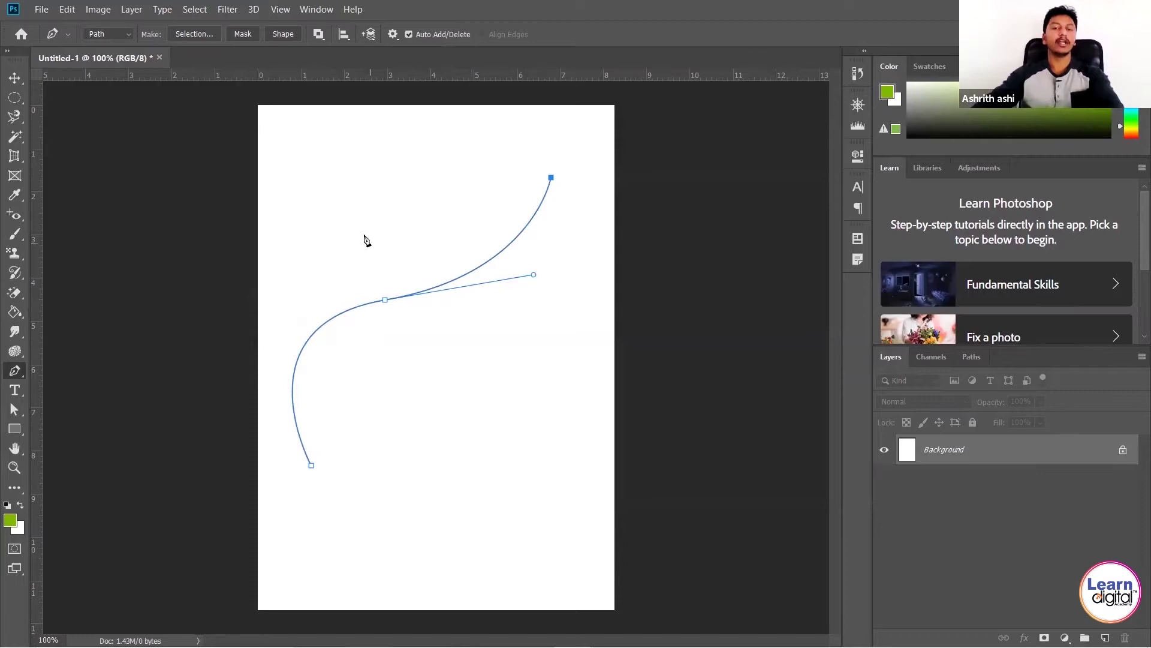
- Extend the path with a straight upper edge and a curve down to the page's centre, removing that last anchor's outgoing handle
left_click(390, 191)
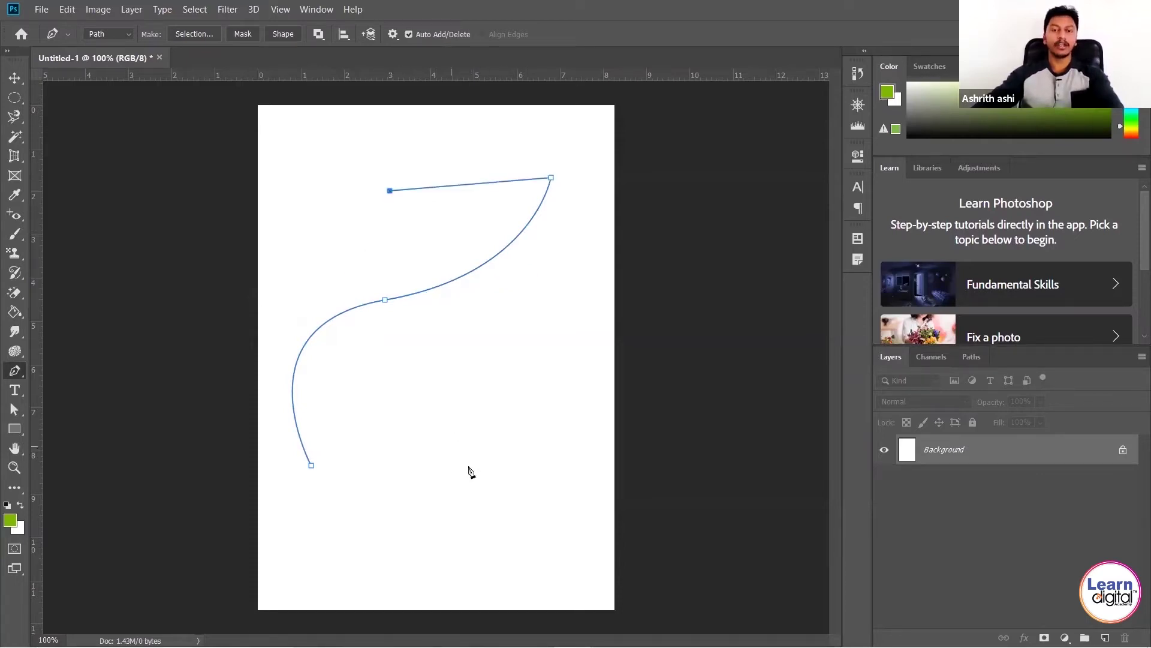
left_click_drag(472, 368, 596, 423)
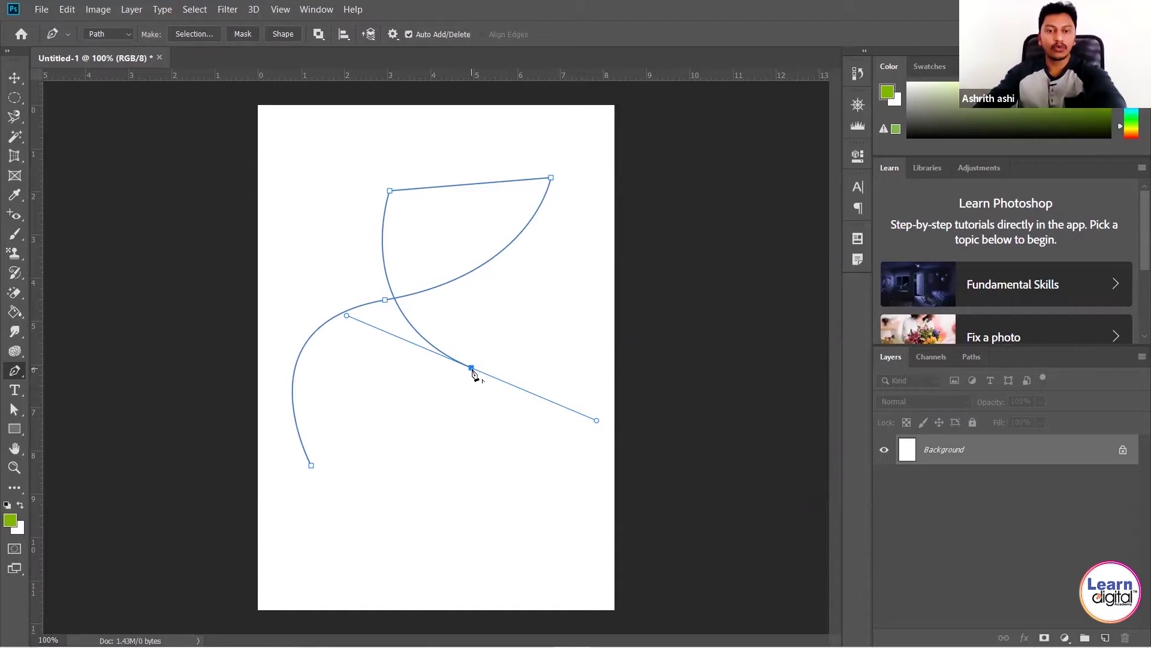
left_click(472, 371)
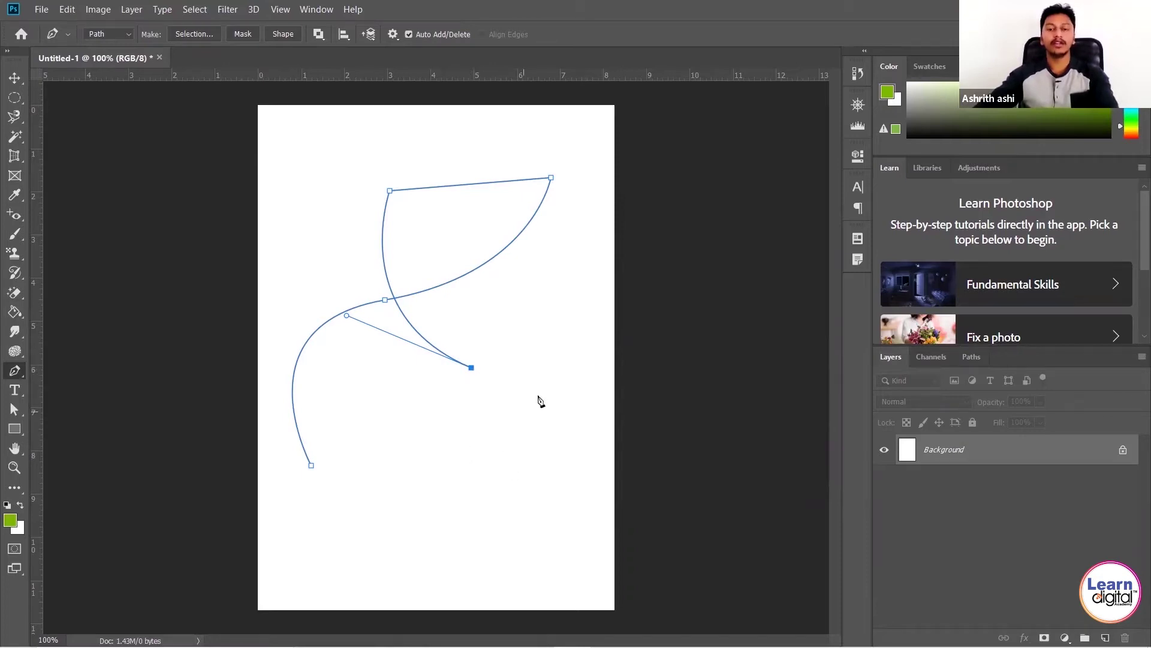
- Add a short straight segment and a rounded lower edge, closing the path at its starting anchor
left_click(556, 378)
left_click_drag(491, 494, 354, 509)
mouse_move(311, 468)
left_mouse_down()
mouse_move(304, 416)
mouse_move(305, 459)
left_mouse_up()
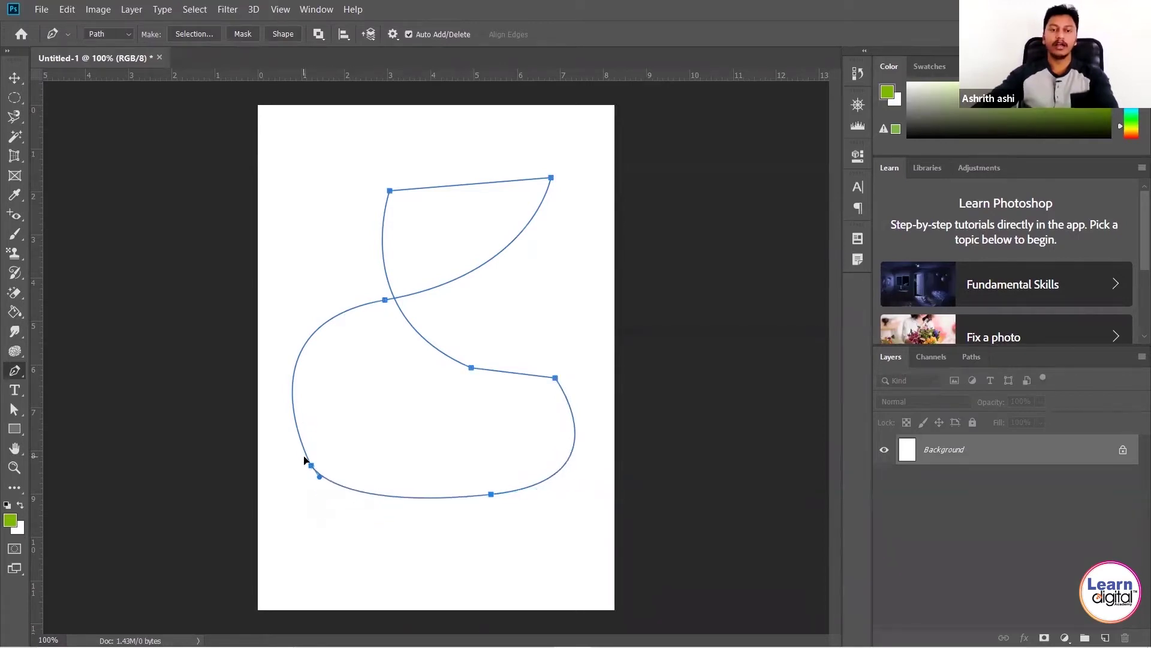
- Convert the closed curved path into a selection and fill it with green using a brush enlarged to 500 pixels
left_click(193, 35)
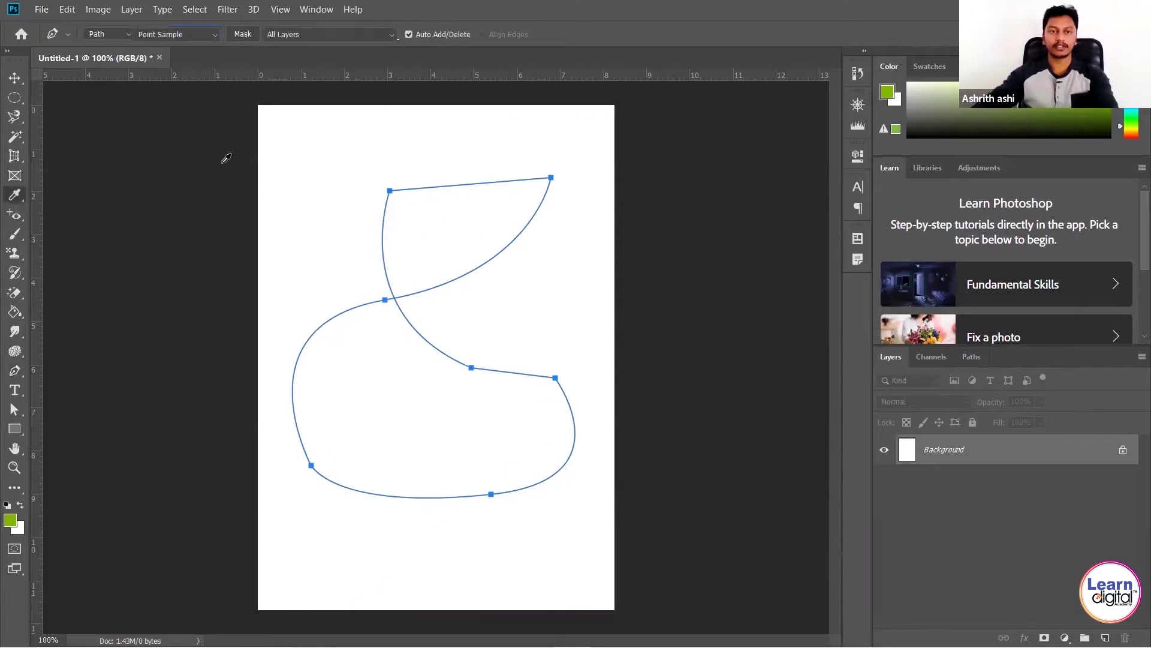
left_click(696, 164)
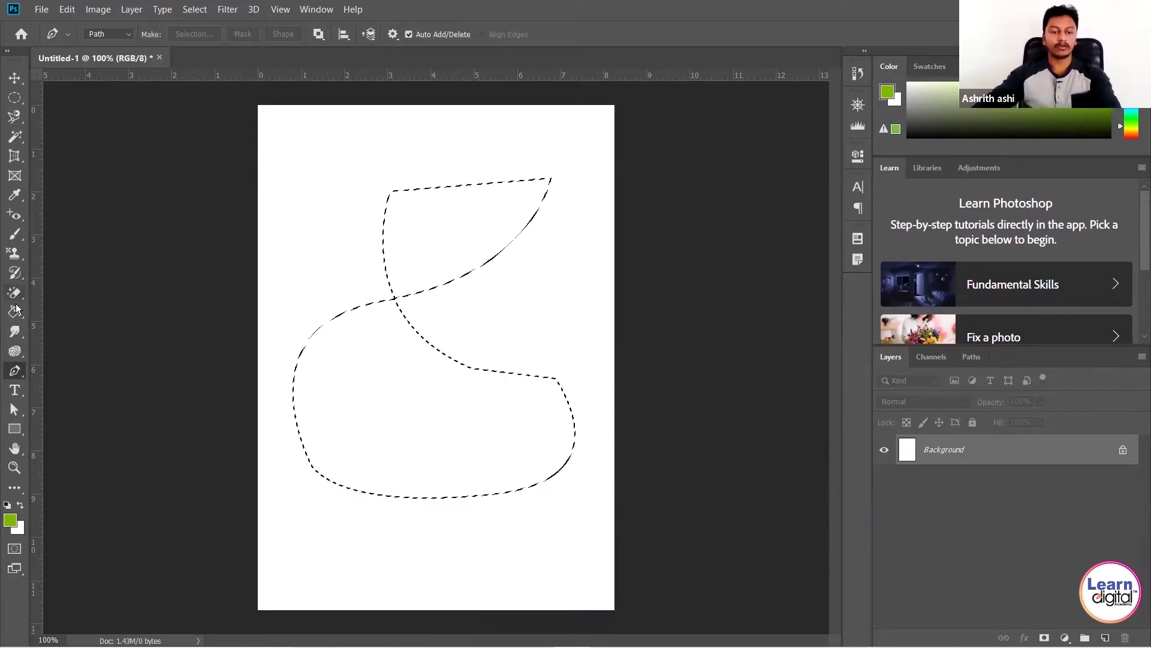
key("b")
mouse_move(304, 363)
left_mouse_down()
mouse_move(413, 231)
mouse_move(355, 309)
mouse_move(524, 208)
mouse_move(493, 288)
mouse_move(571, 458)
mouse_move(297, 277)
mouse_move(452, 455)
mouse_move(504, 250)
mouse_move(351, 370)
left_mouse_up()
key("]")
key("]")
key("]")
key("]")
key("]")
key("]")
key("]")
key("]")
key("]")
key("]")
key("]")
key("]")
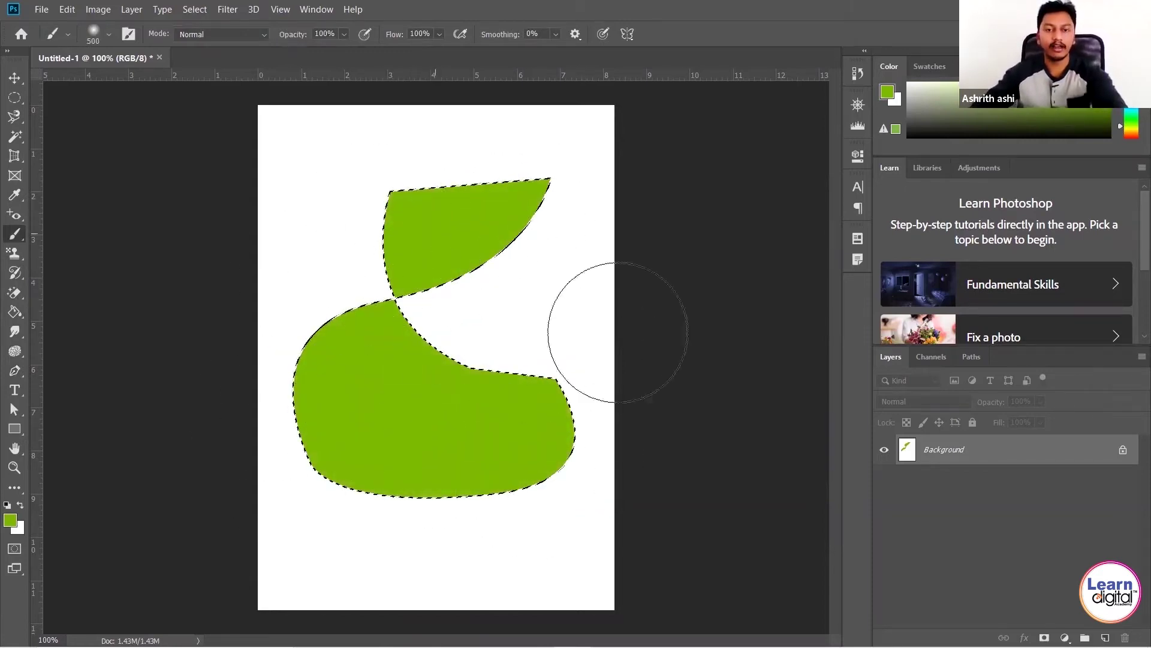
key("ctrl+d")
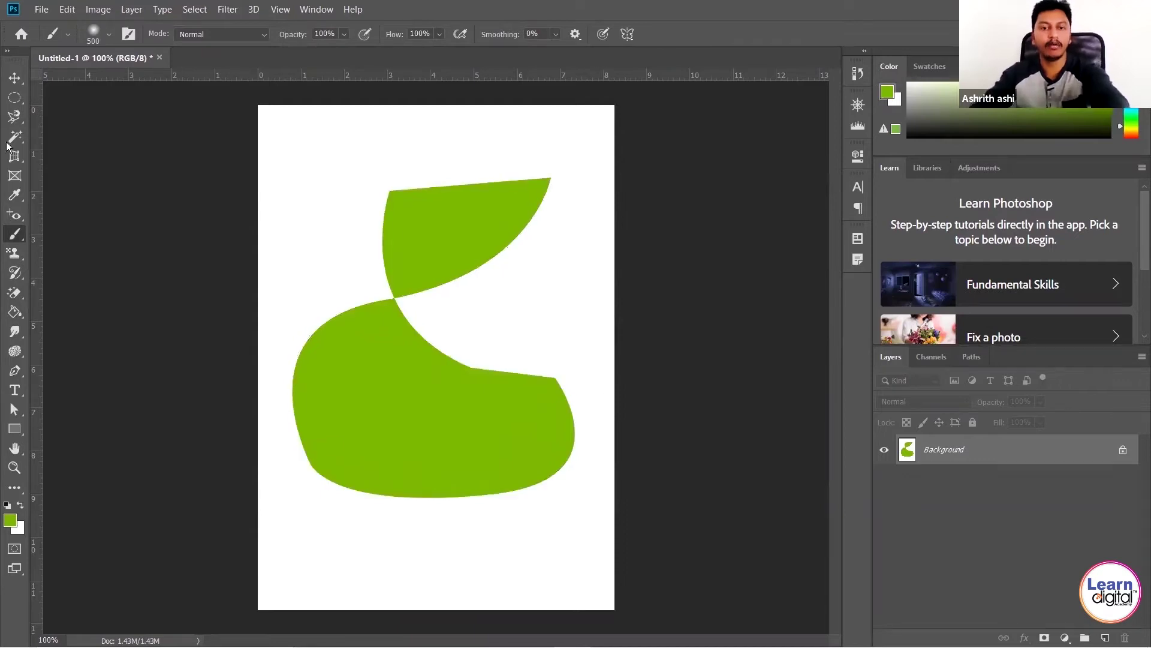
left_click(14, 77)
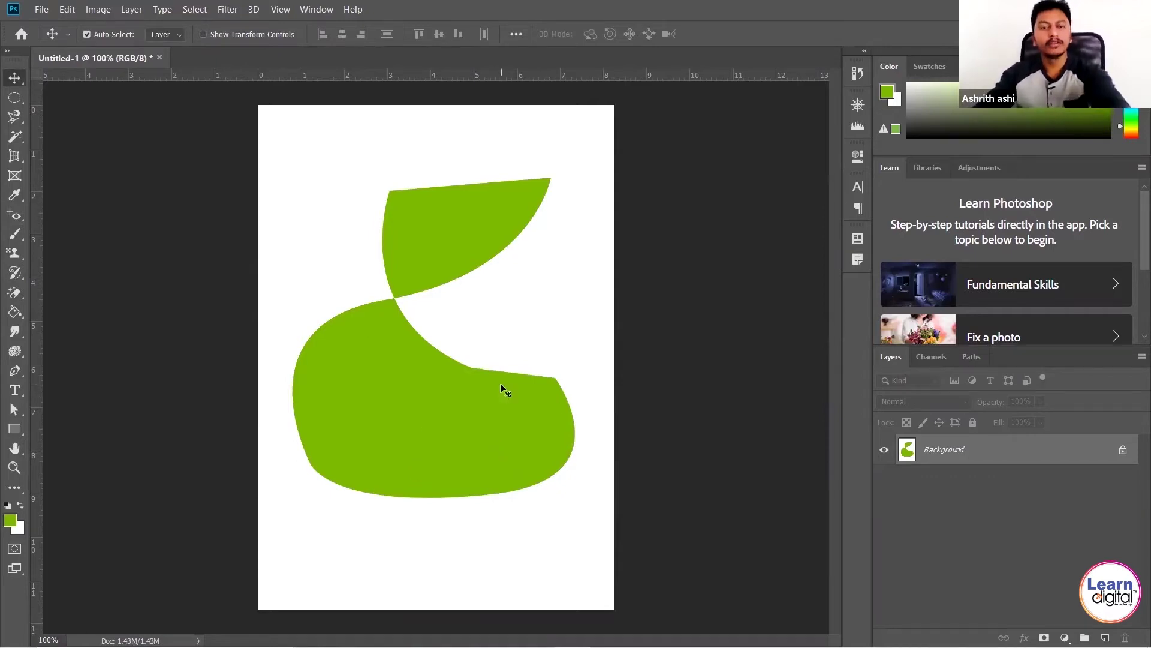
- Undo the green fill, the selection and the whole curved path back to a blank canvas
key("ctrl+z")
key("ctrl+z")
key("ctrl+z")
key("ctrl+z")
key("ctrl+z")
key("ctrl+z")
key("ctrl+z")
key("ctrl+z")
key("ctrl+z")
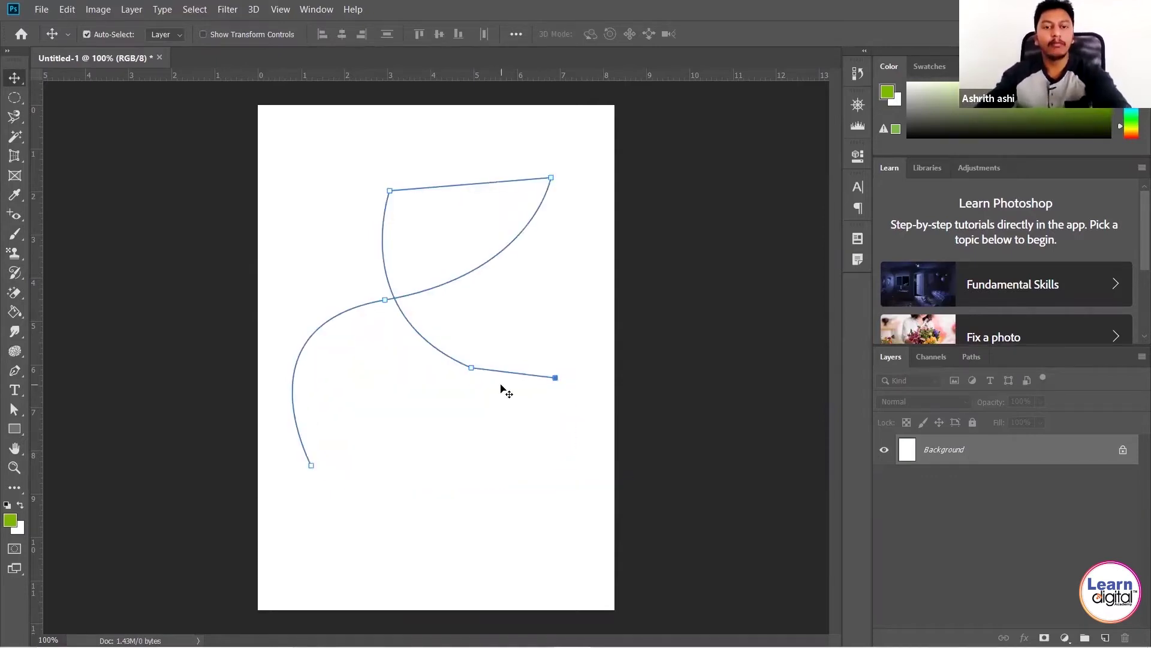
key("ctrl+z")
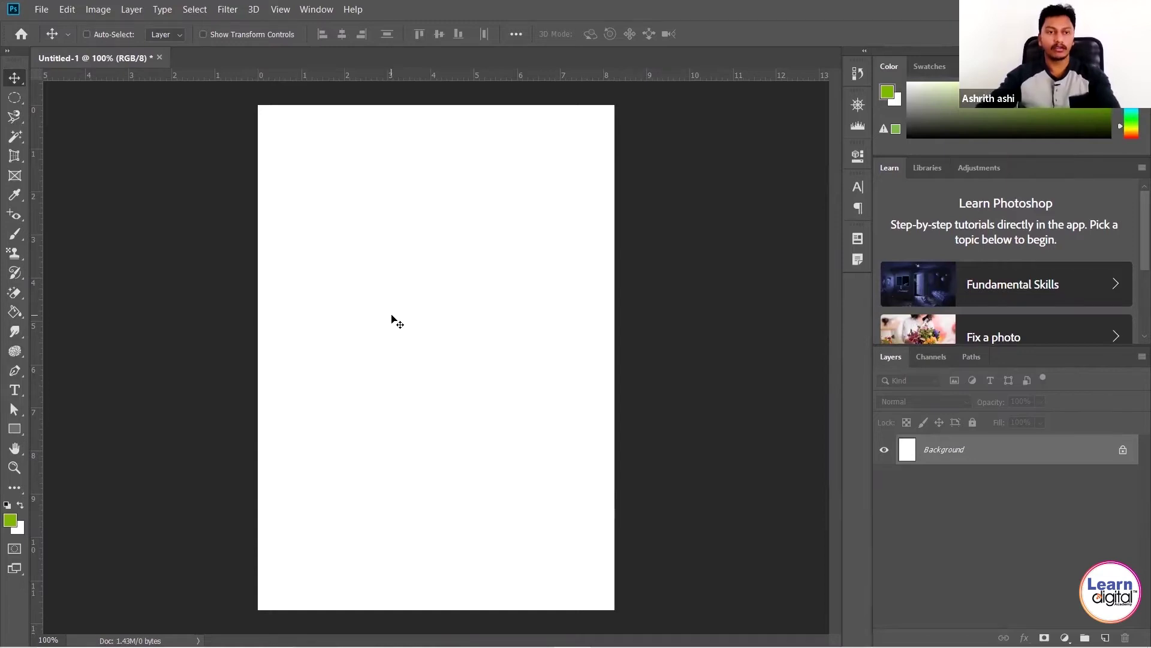
- Switch to the web browser and search Google Images for "animals"
mouse_move(461, 644)
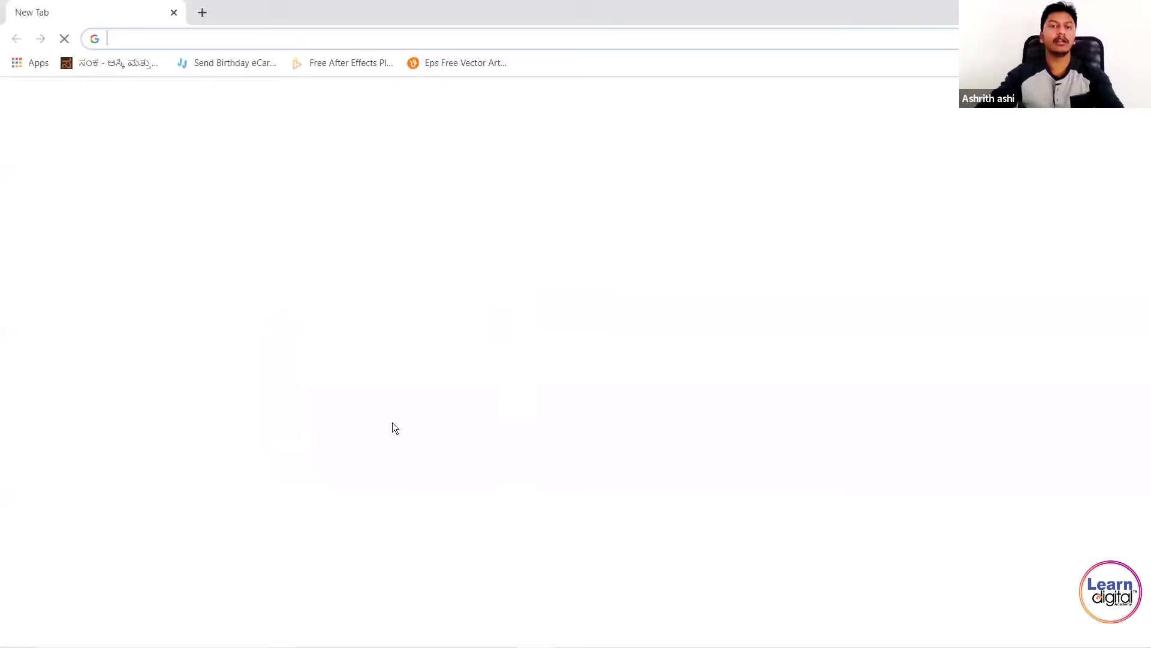
left_click(410, 393)
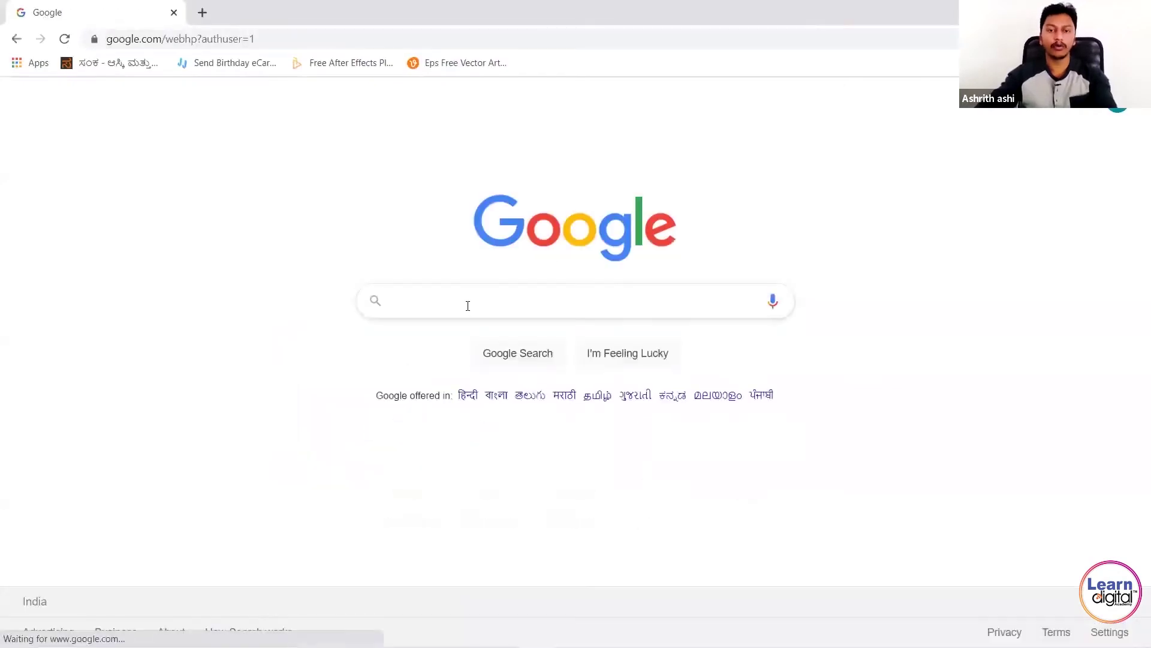
left_click(468, 305)
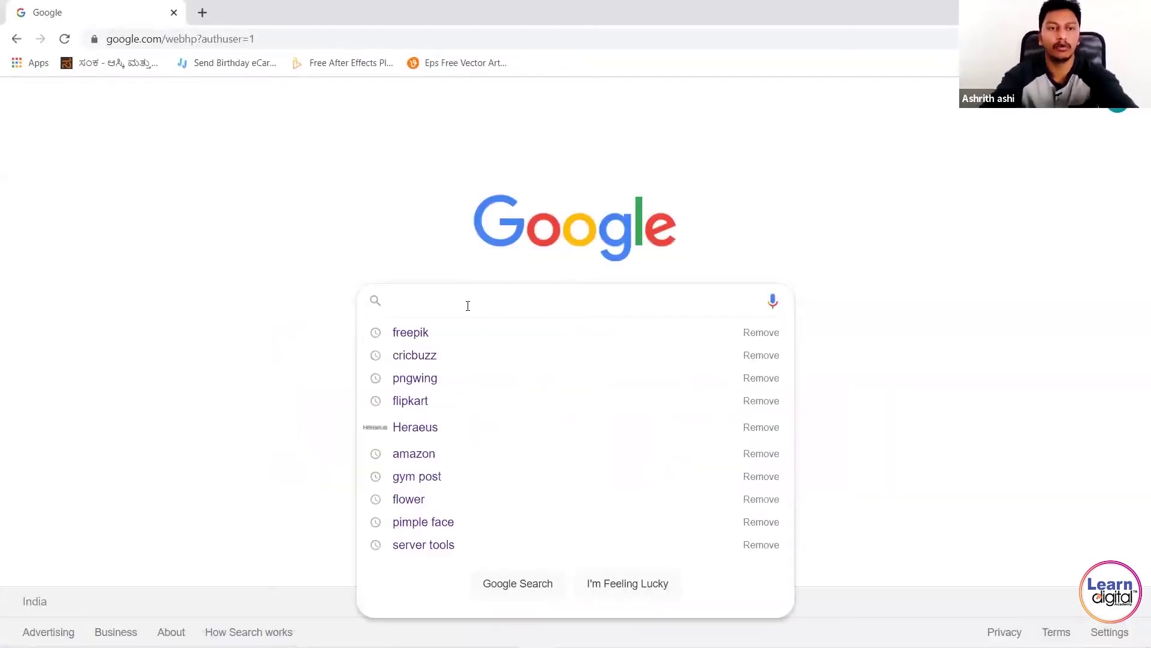
type("animals")
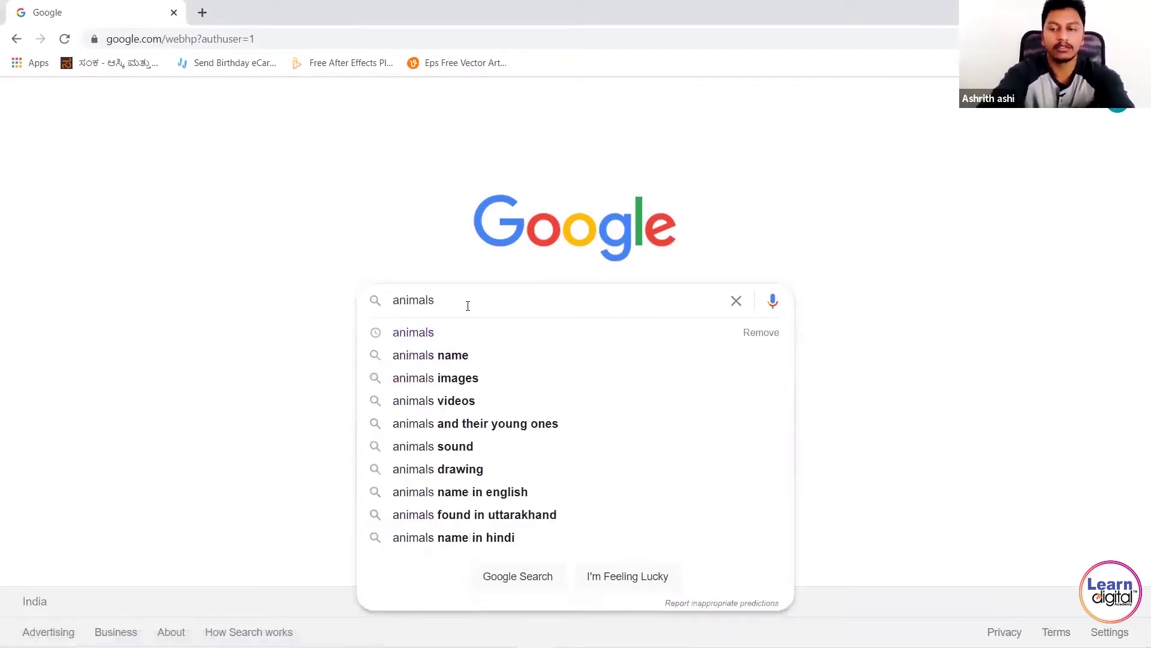
key("Return")
left_click(210, 152)
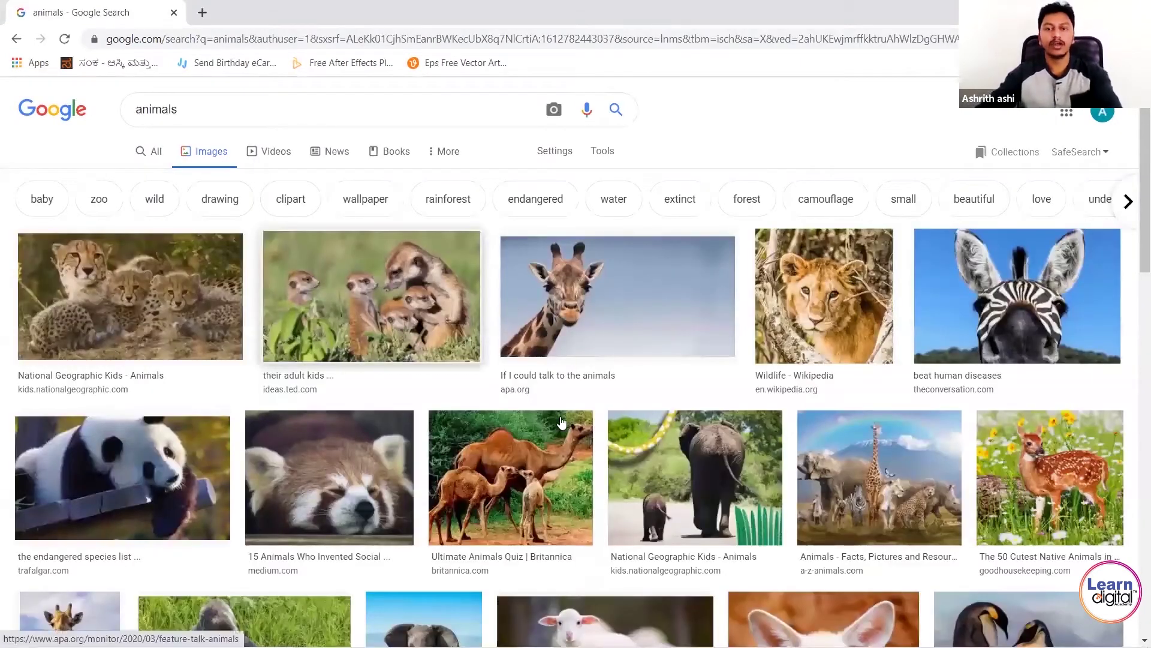
- Look through the animal image results for a suitable picture and preview the kangaroo photo
scroll(564, 403, "down", 1)
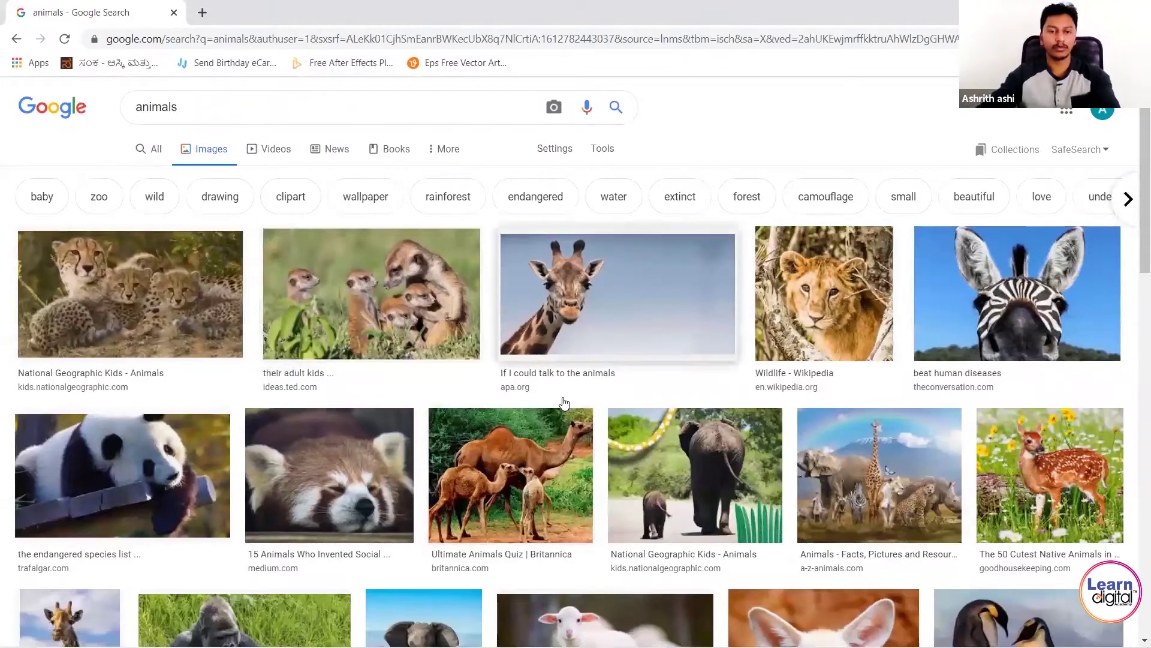
scroll(467, 435, "down", 3)
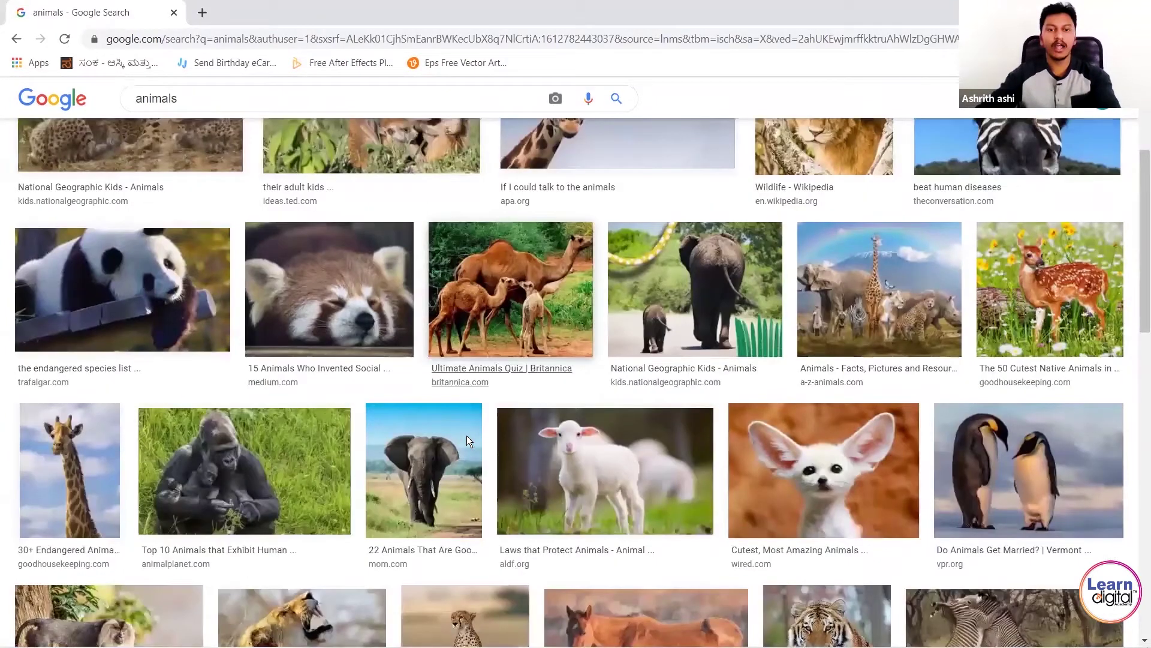
scroll(581, 461, "down", 1)
scroll(580, 456, "down", 1)
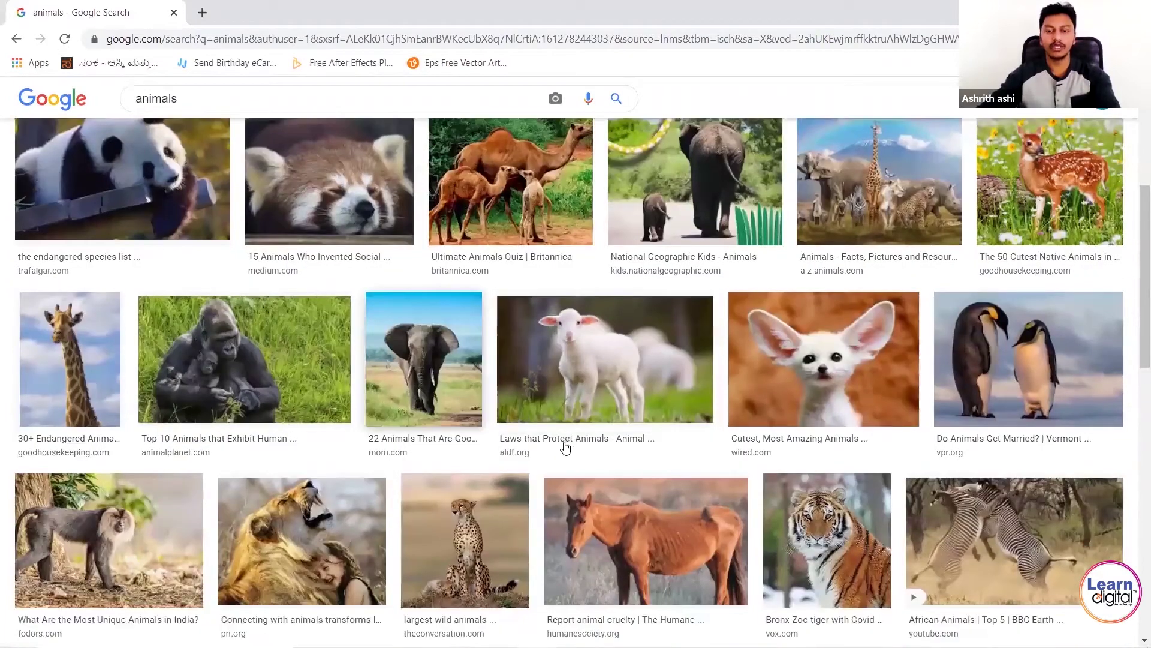
scroll(565, 446, "down", 2)
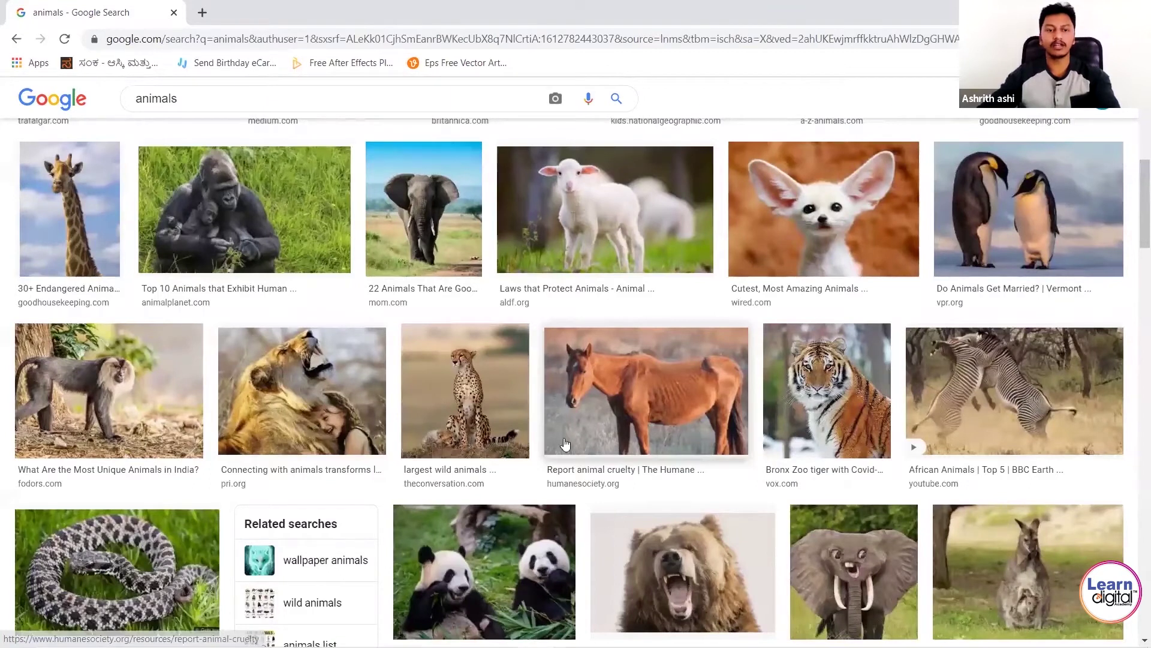
scroll(632, 498, "down", 2)
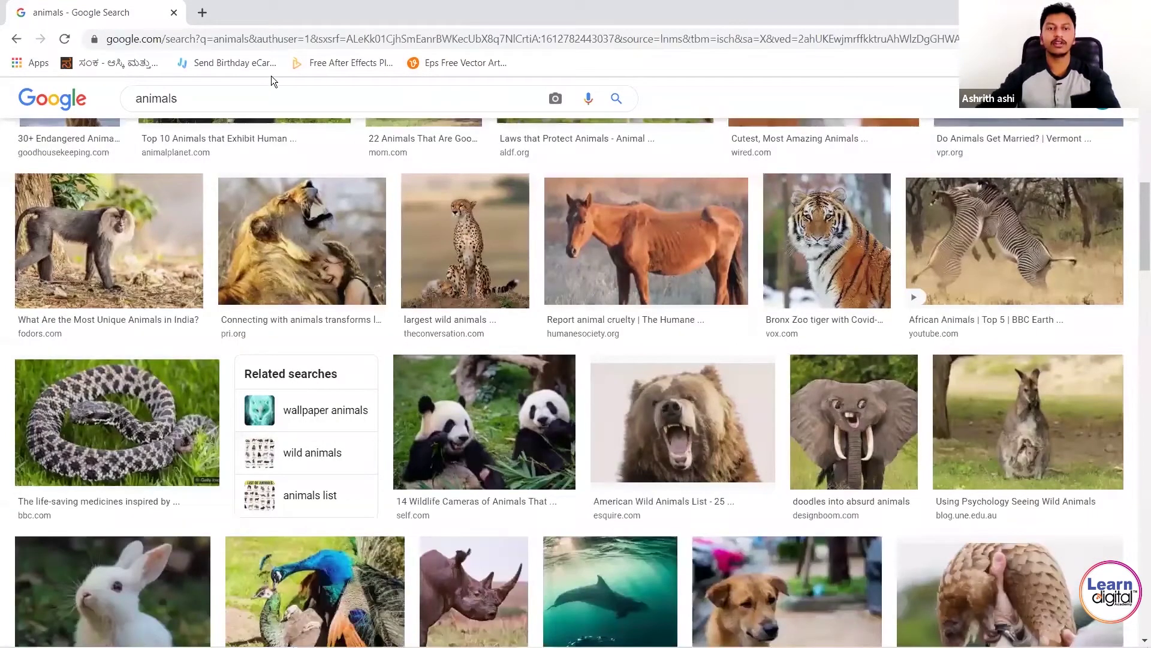
scroll(437, 275, "down", 8)
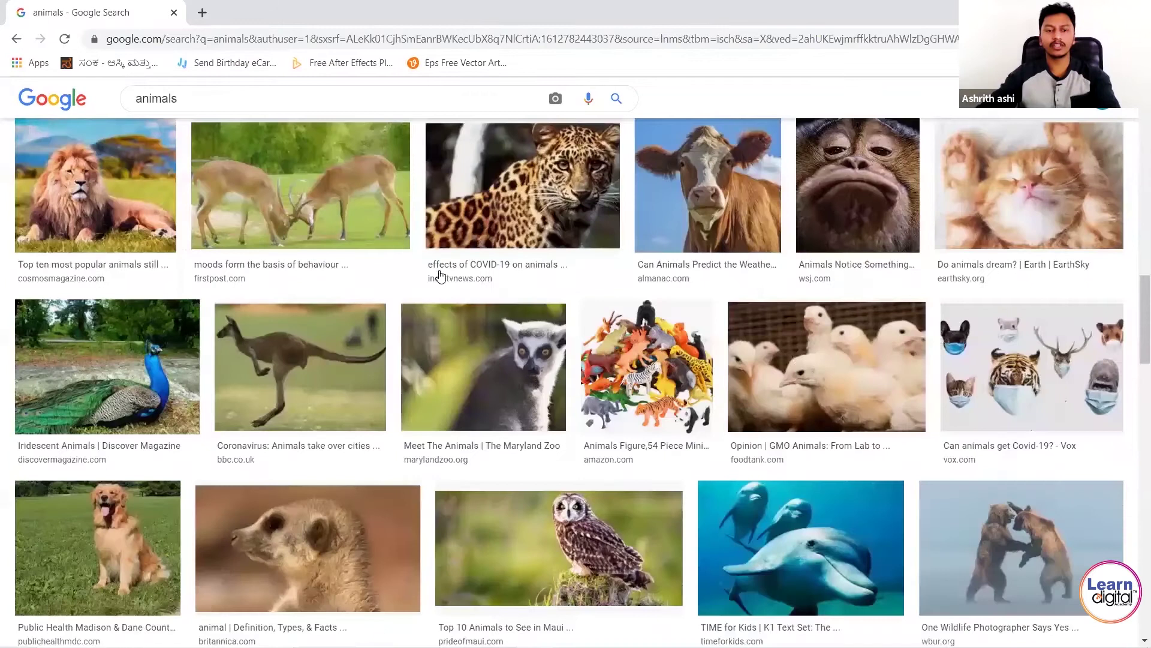
left_click(324, 360)
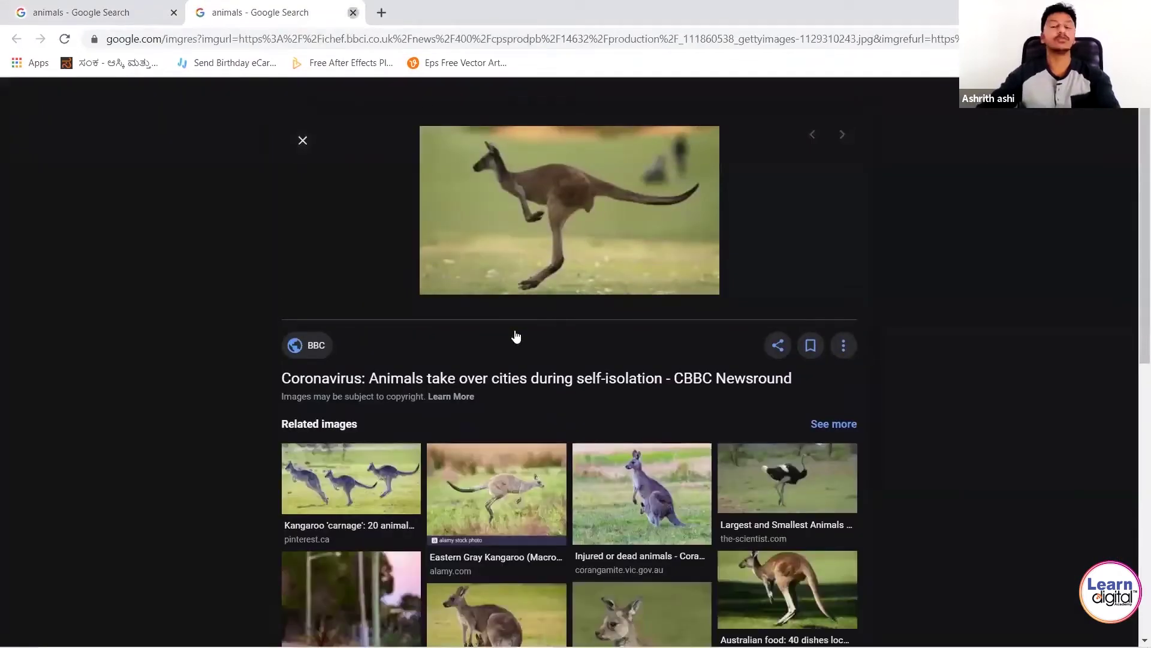
key("ctrl+w")
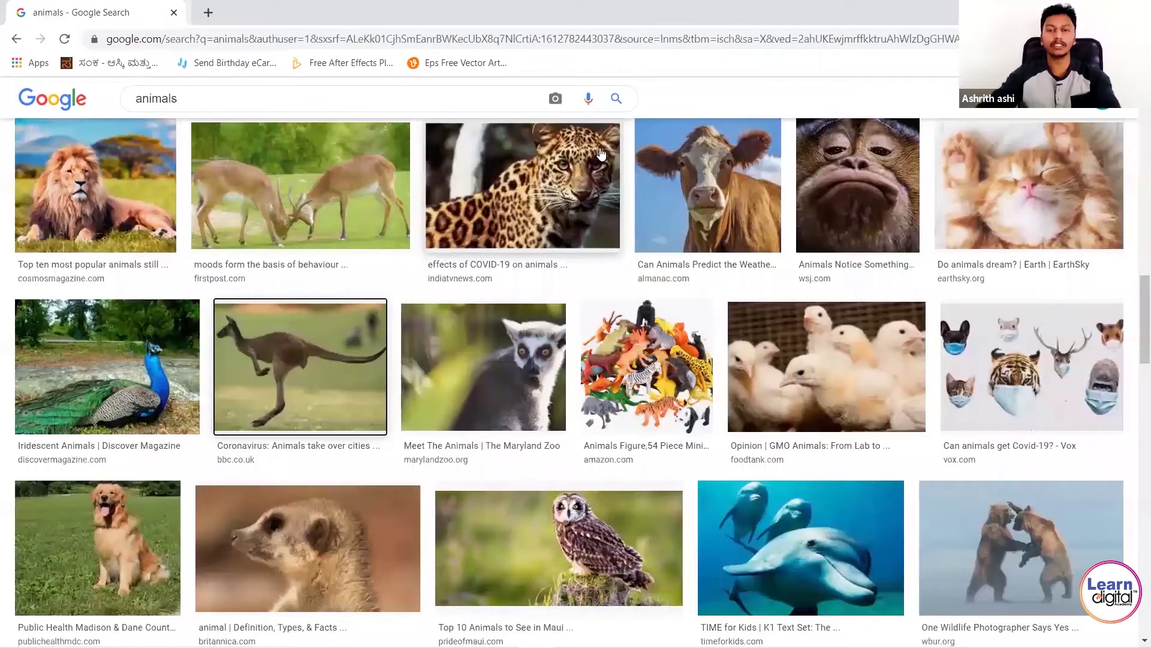
- Search images for "elephant" and save the walking elephant picture from Physics World
scroll(137, 183, "up", 5)
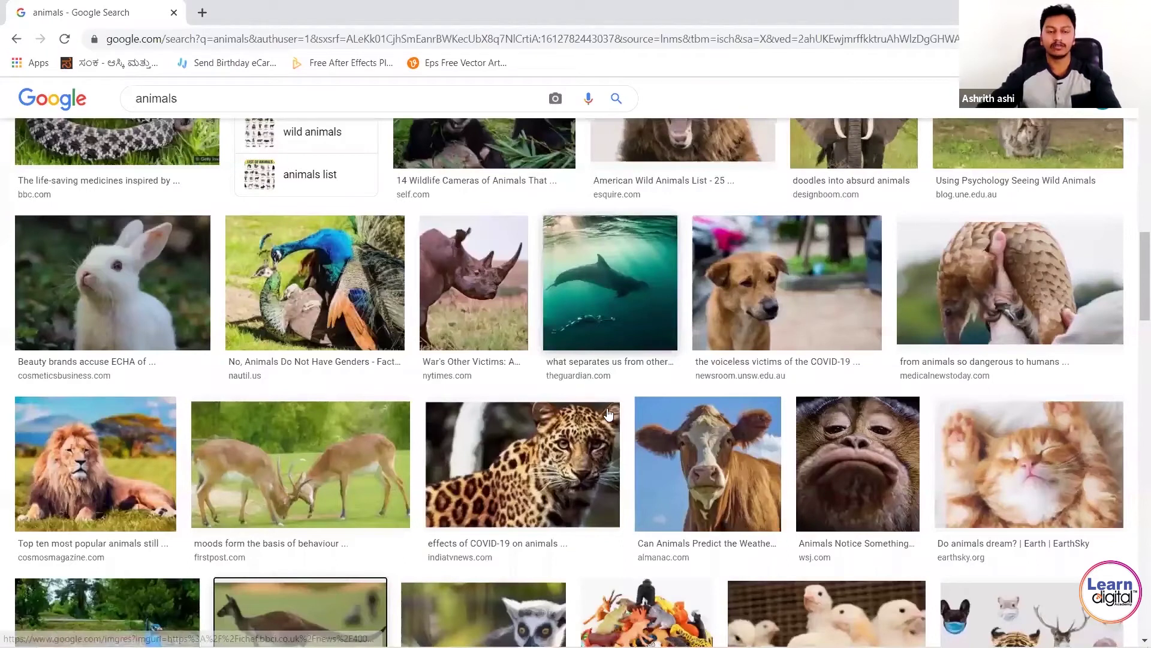
scroll(608, 414, "up", 7)
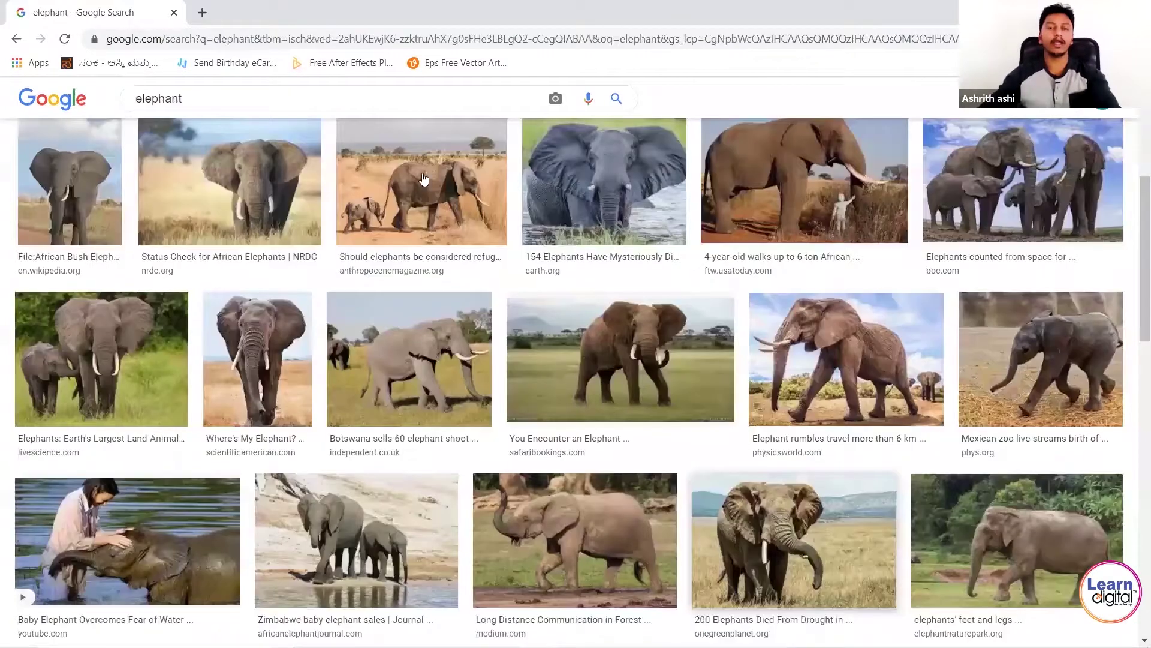
left_click(621, 258)
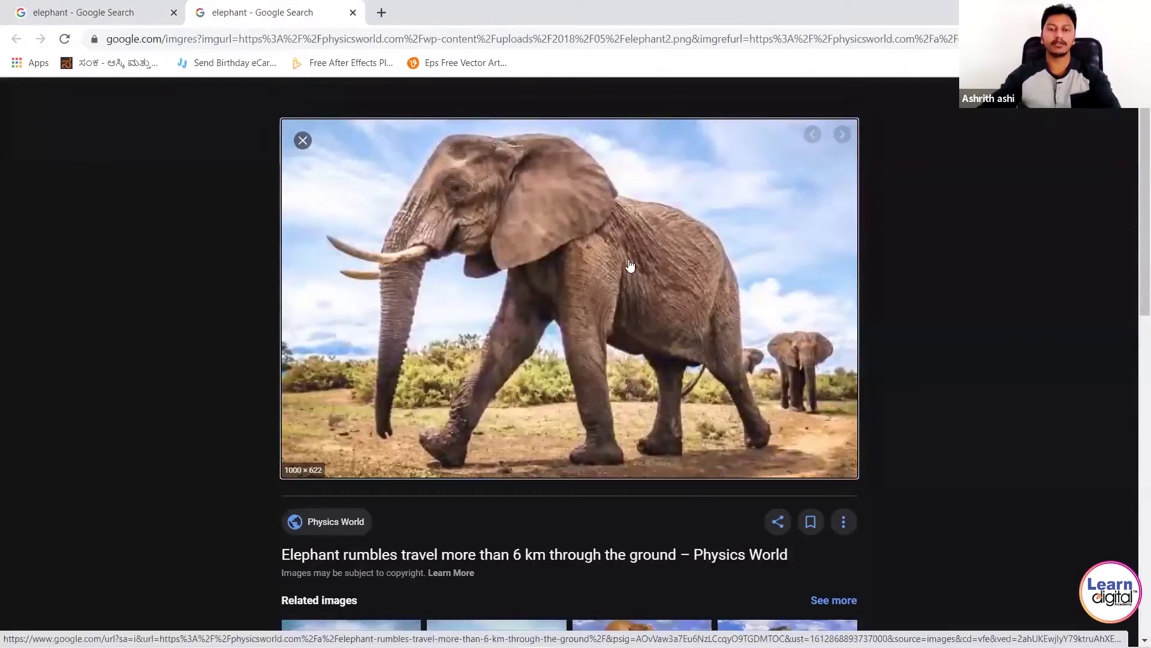
right_click(687, 410)
left_click(479, 349)
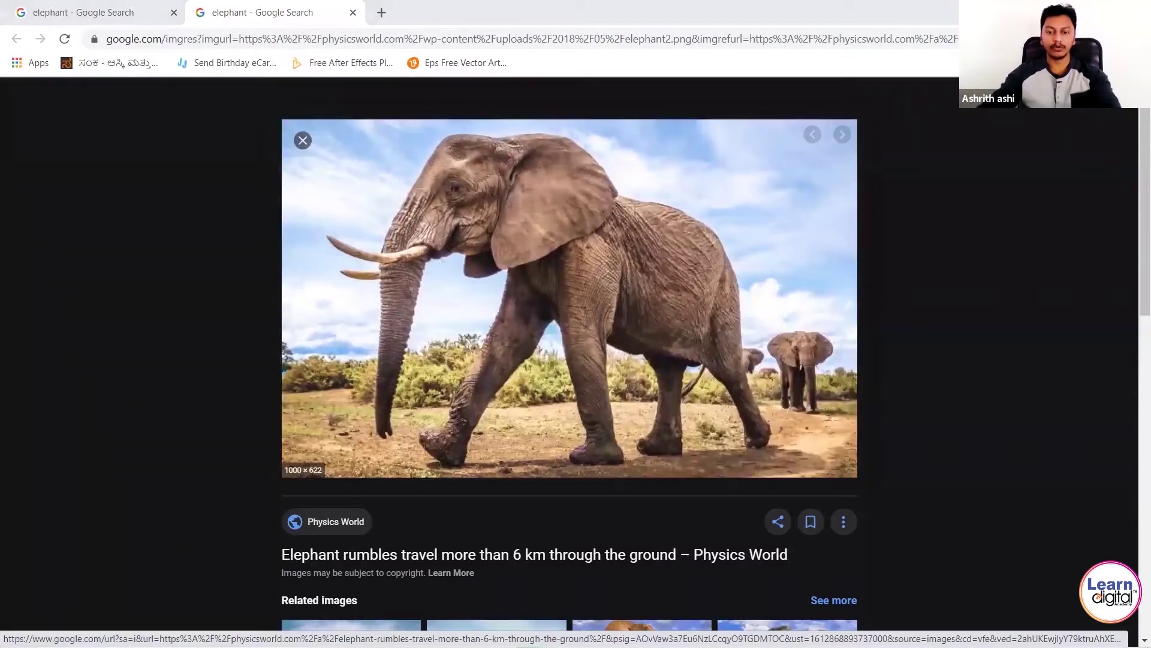
key("Return")
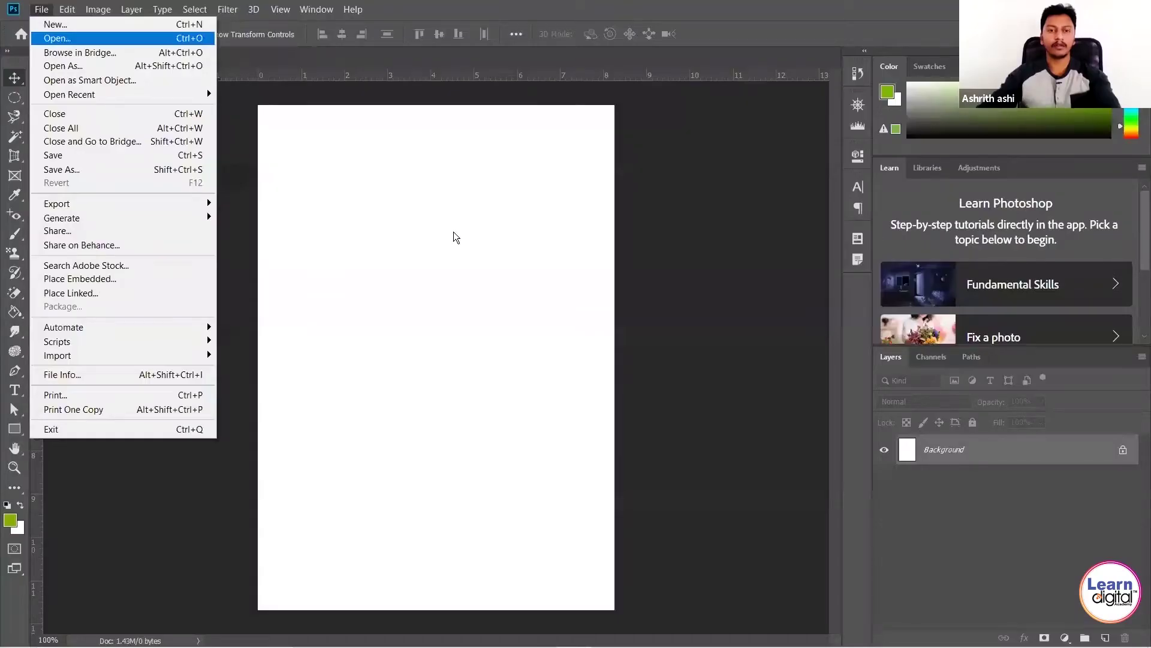
- Switch to Photoshop and open the elephant2 image from the Downloads folder
key("Escape")
key("ctrl+o")
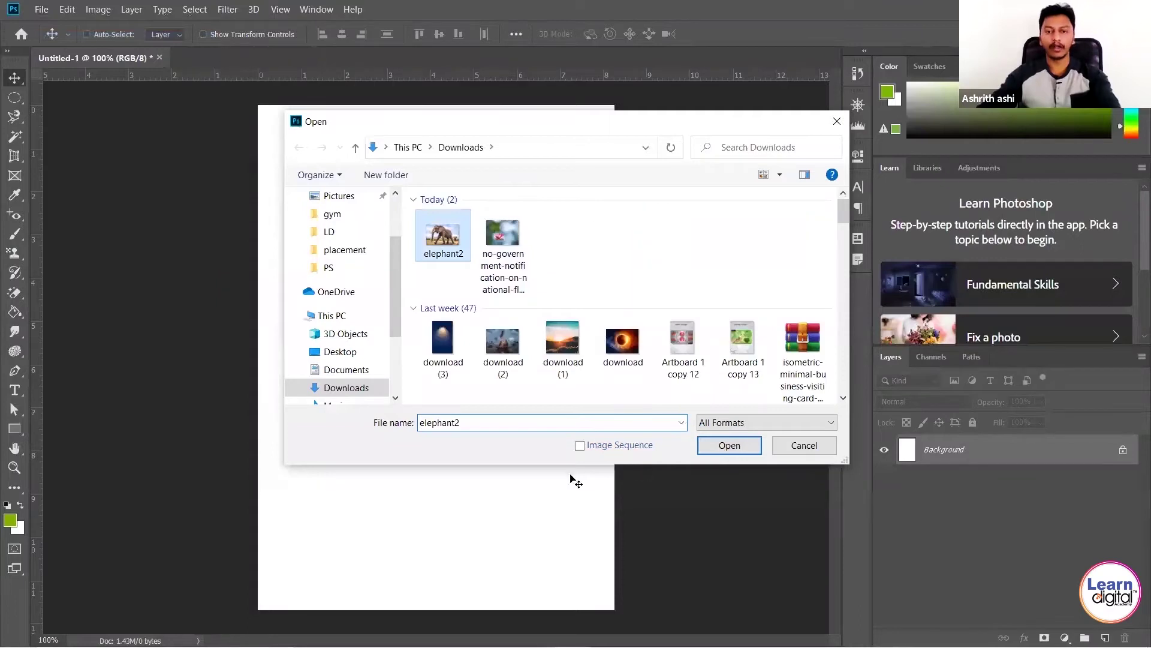
key("Return")
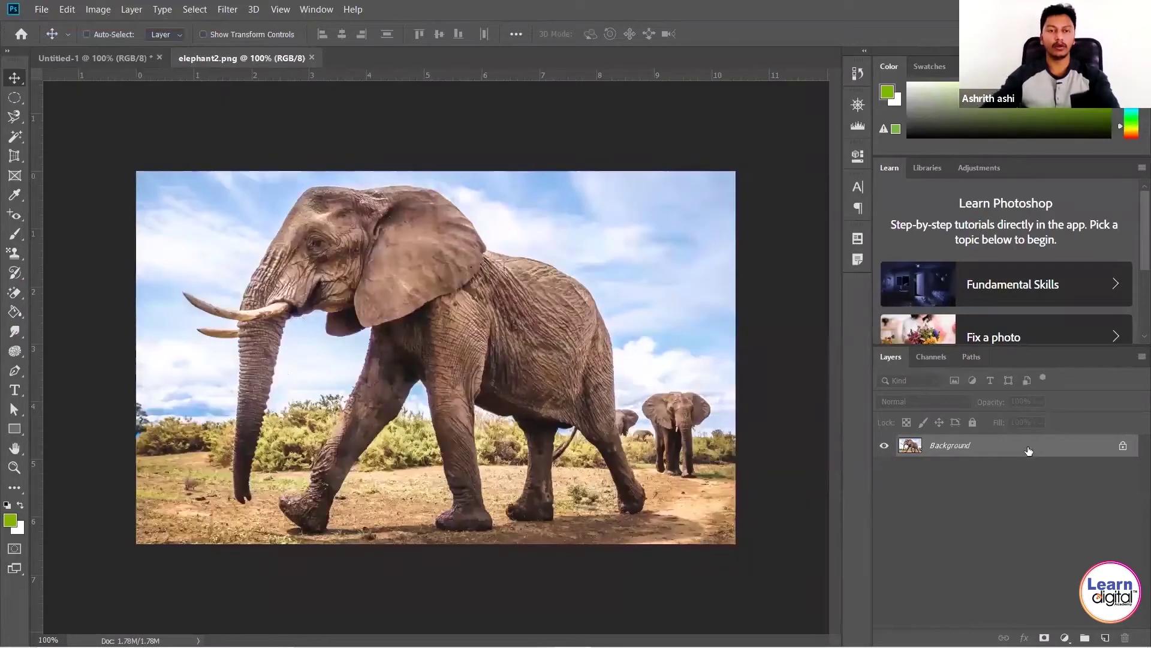
- Duplicate the Background layer and hide the original Background layer
right_click(1028, 448)
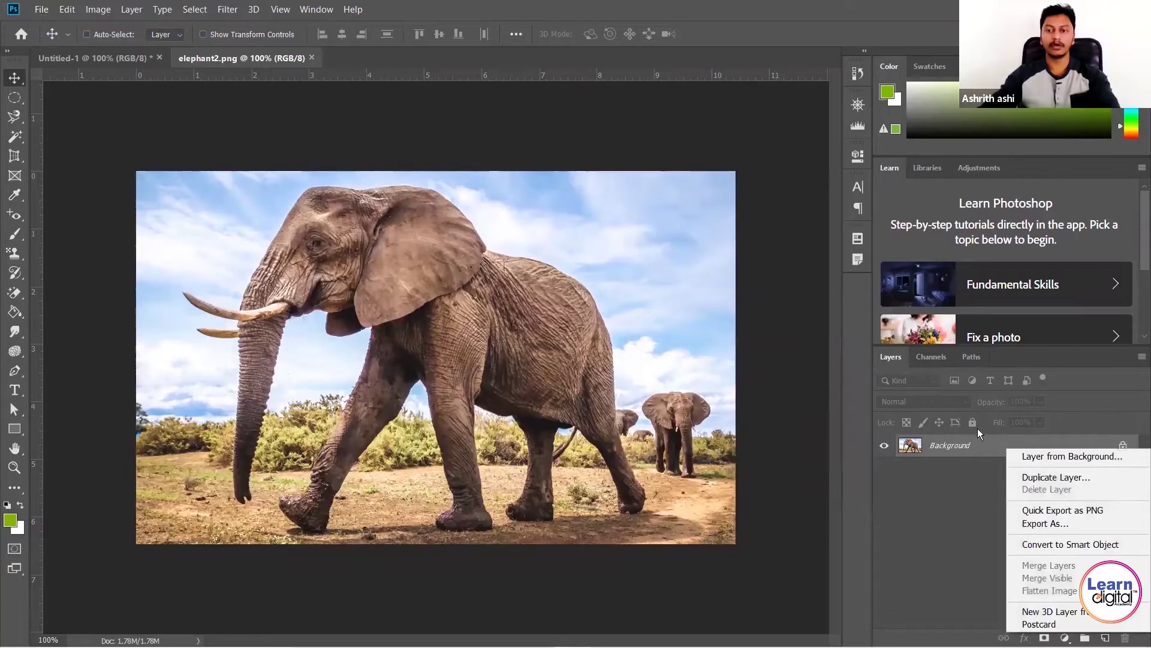
left_click(1044, 478)
key("Return")
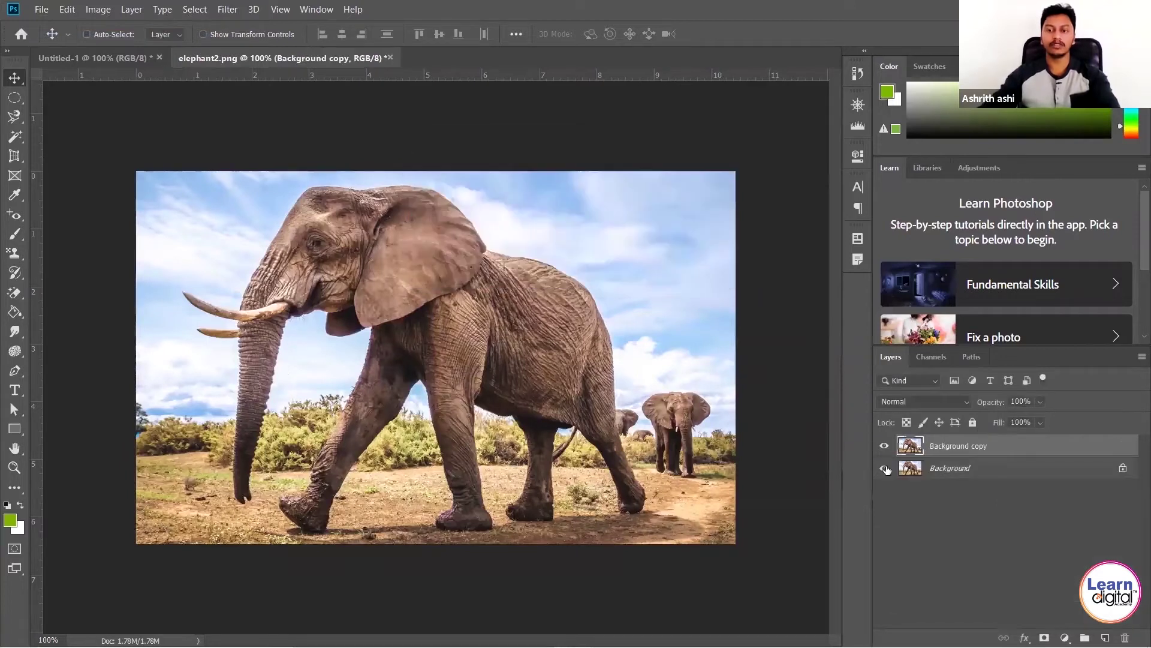
left_click(884, 470)
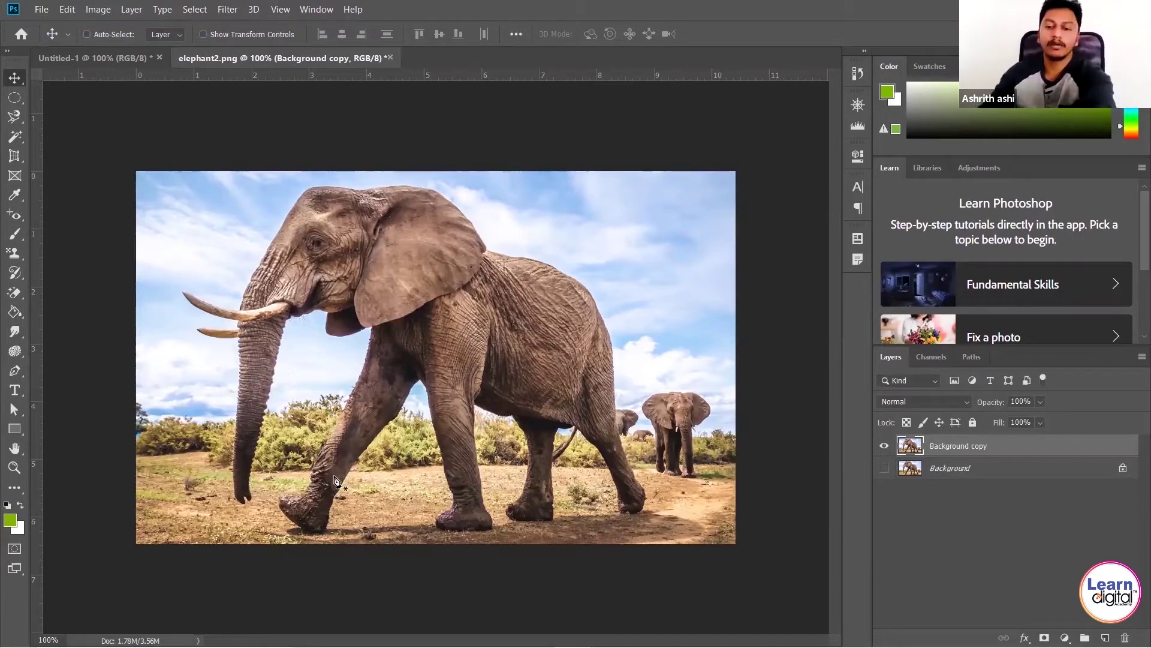
- Start a Pen tool path at the toe of the elephant's leading foot and trace its upper edge to the ankle
key("p")
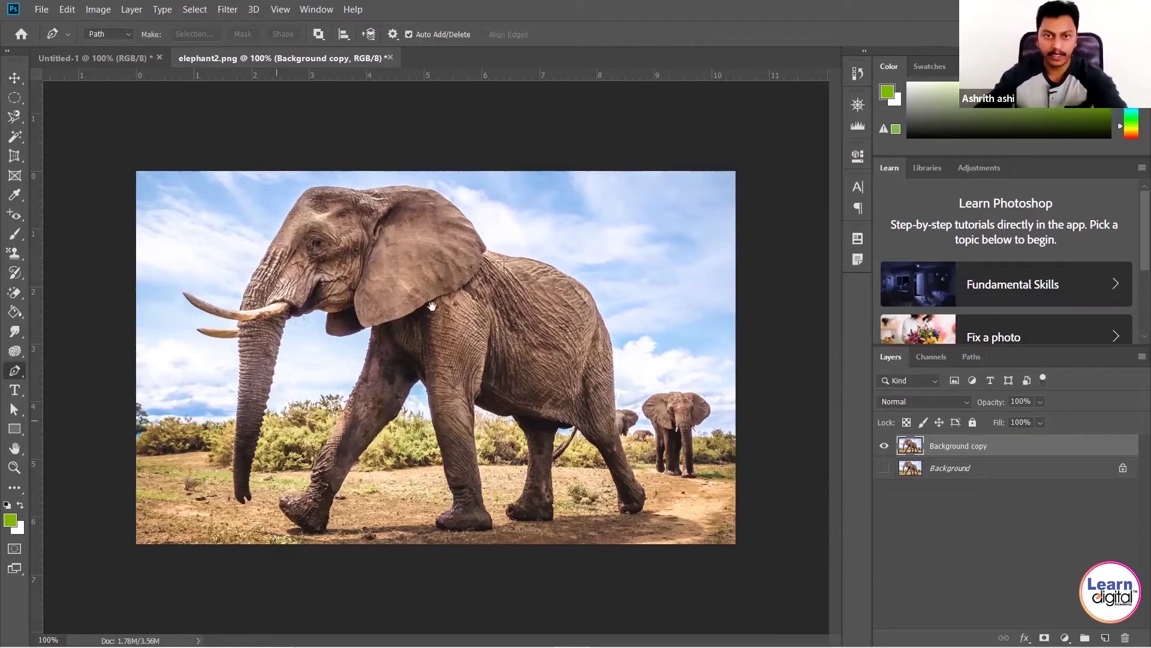
key("ctrl+0")
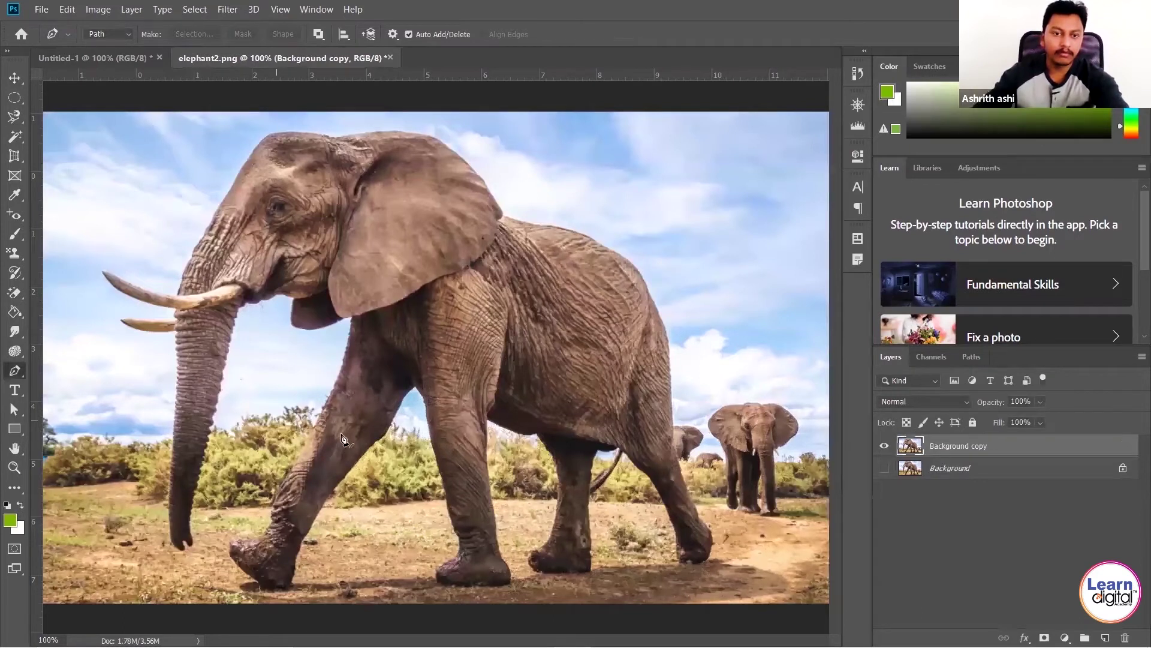
key("ctrl+plus")
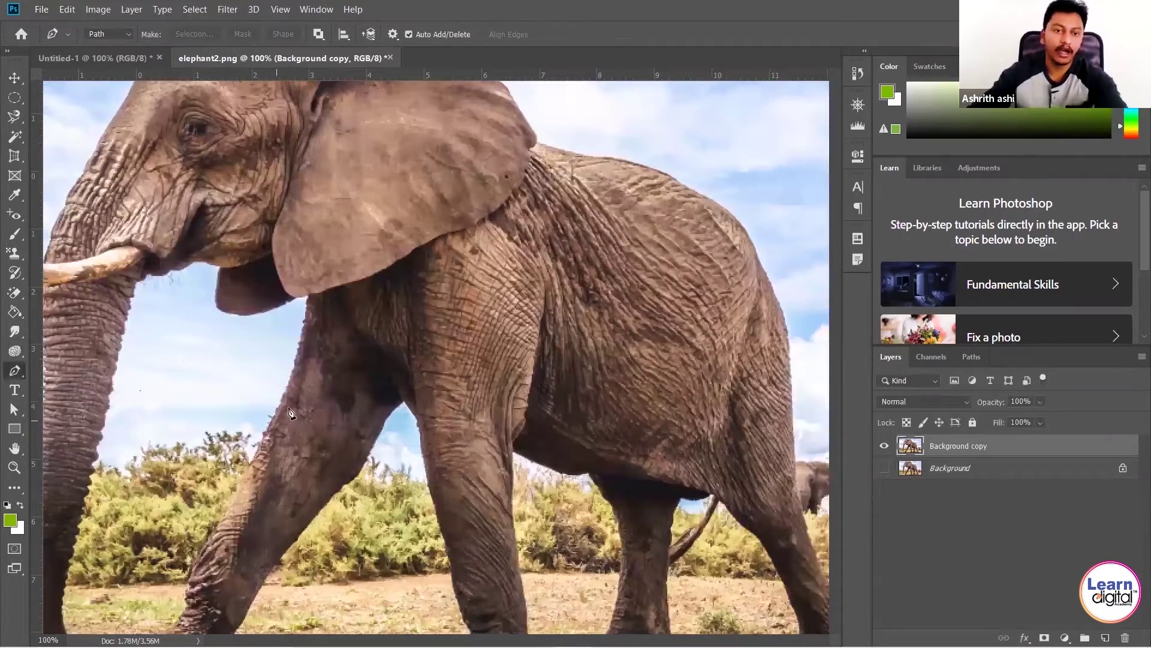
scroll(288, 415, "down", 3)
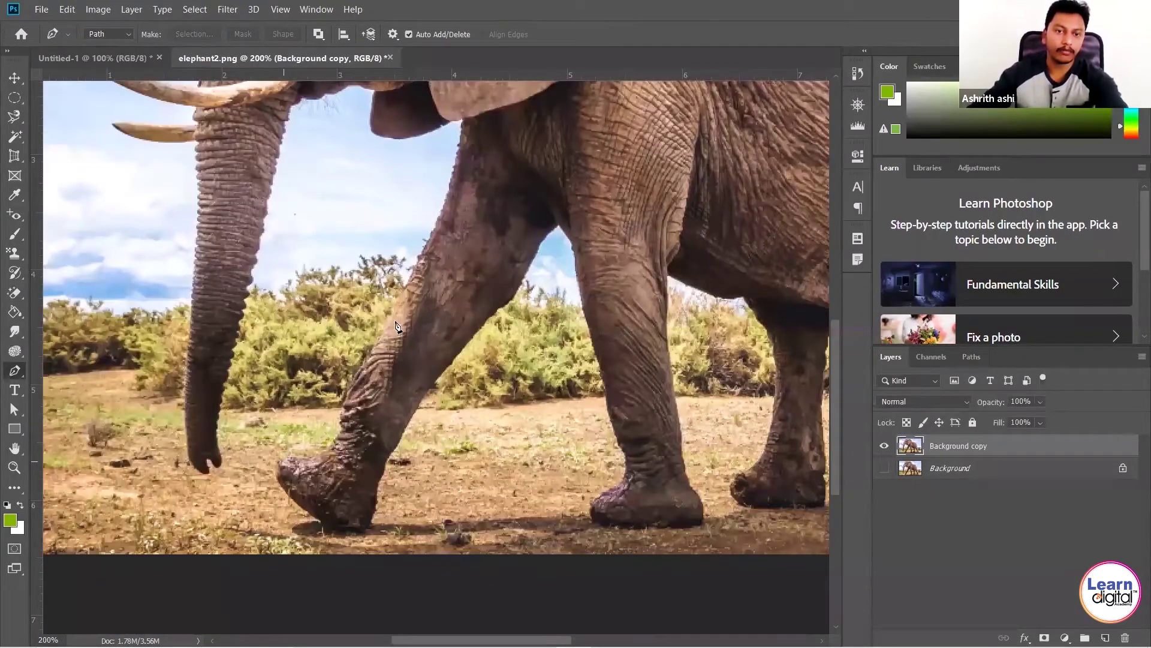
left_click(283, 460)
left_click(304, 458)
left_click(328, 447)
left_click(341, 433)
left_click_drag(342, 414, 346, 405)
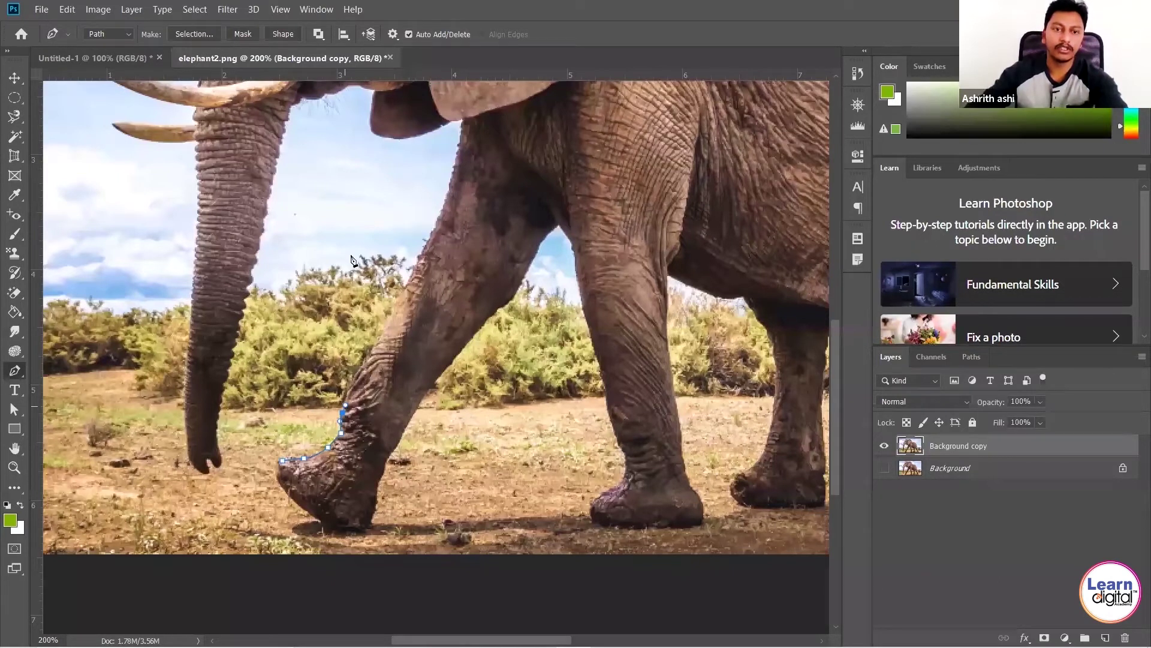
- Continue the path up the front edge of the leading leg and around the lower edge of the ear
key("ctrl+plus")
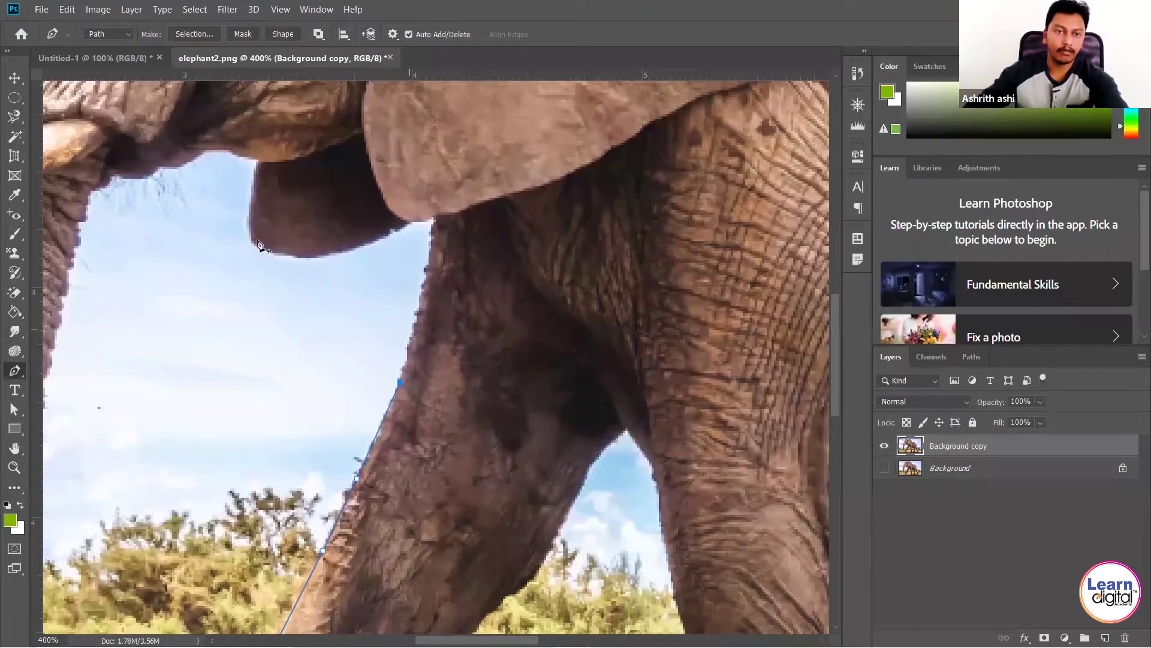
left_click(422, 308)
left_click(436, 217)
left_click(412, 220)
left_click(344, 251)
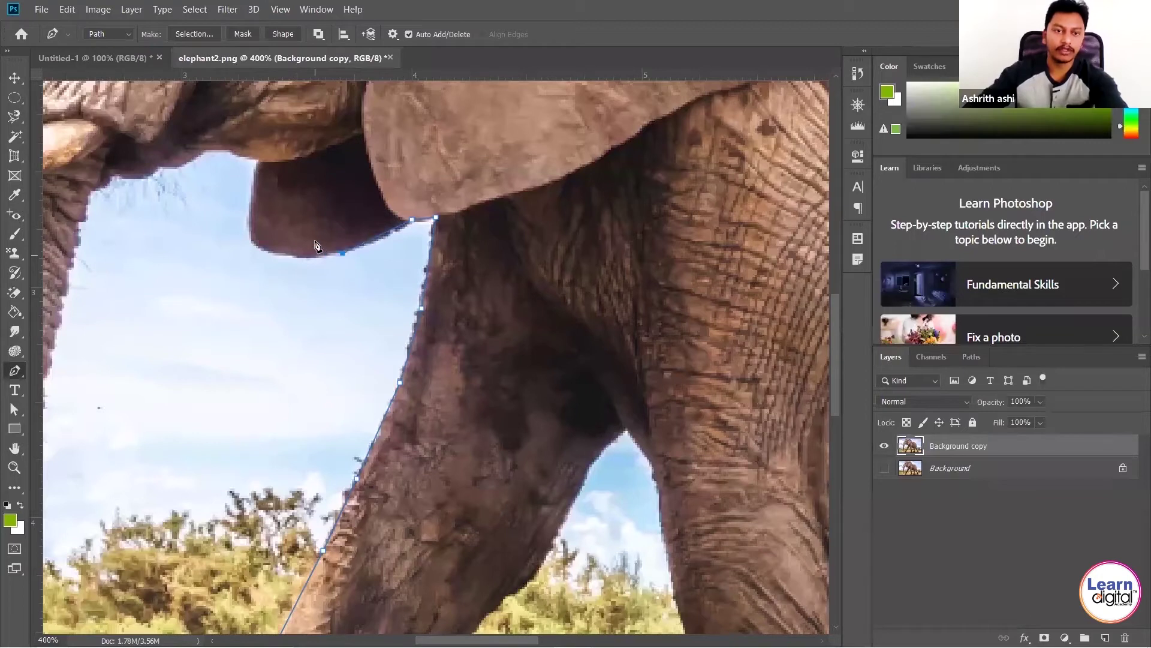
left_click(320, 252)
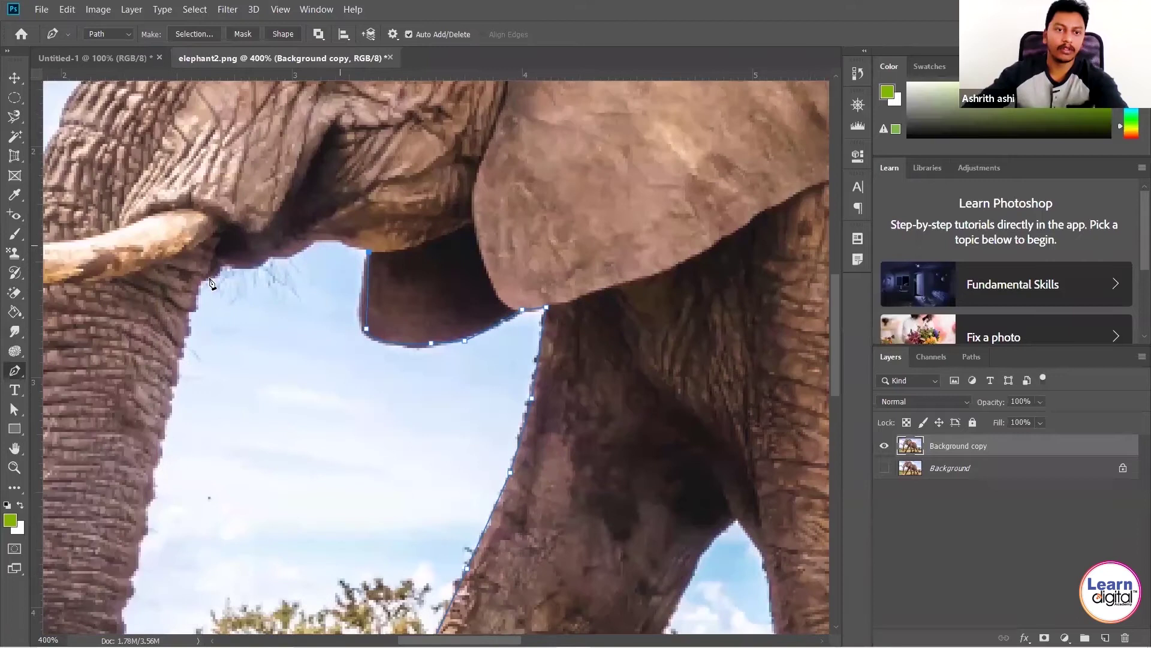
- Trace the path under the elephant's jaw and down the inner edge of the trunk with closely spaced anchors
left_click(193, 312)
left_click(189, 319)
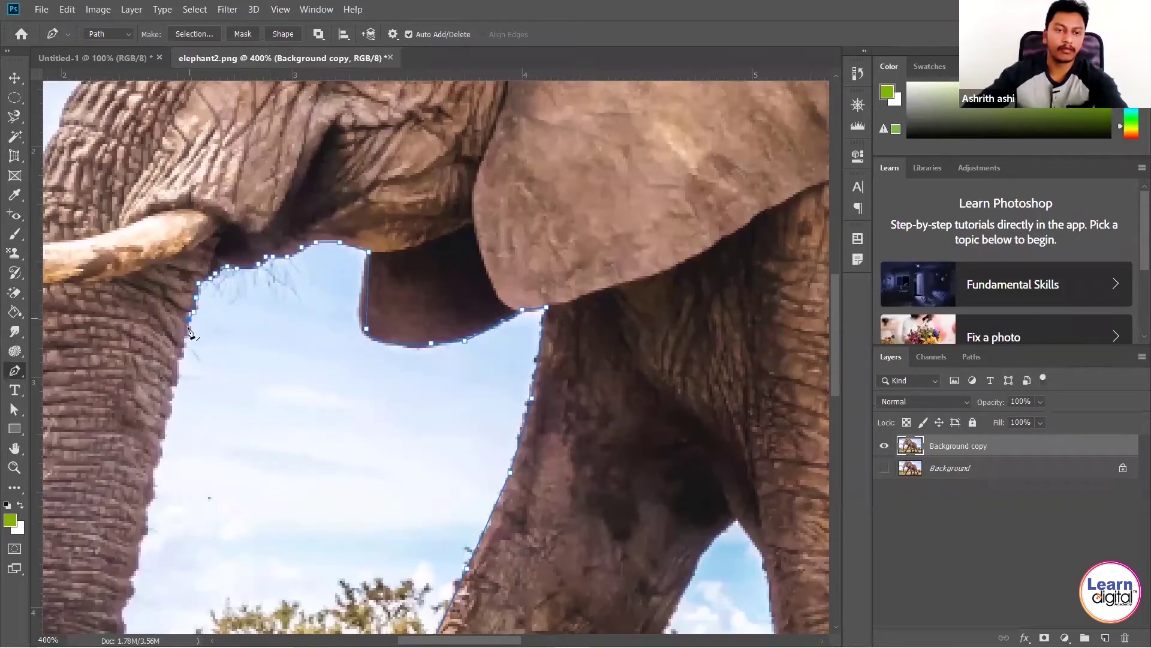
left_click(184, 342)
left_click(179, 364)
left_click(176, 377)
left_click(174, 389)
left_click(170, 405)
left_click(167, 415)
left_click(167, 427)
left_click(165, 439)
left_click(162, 454)
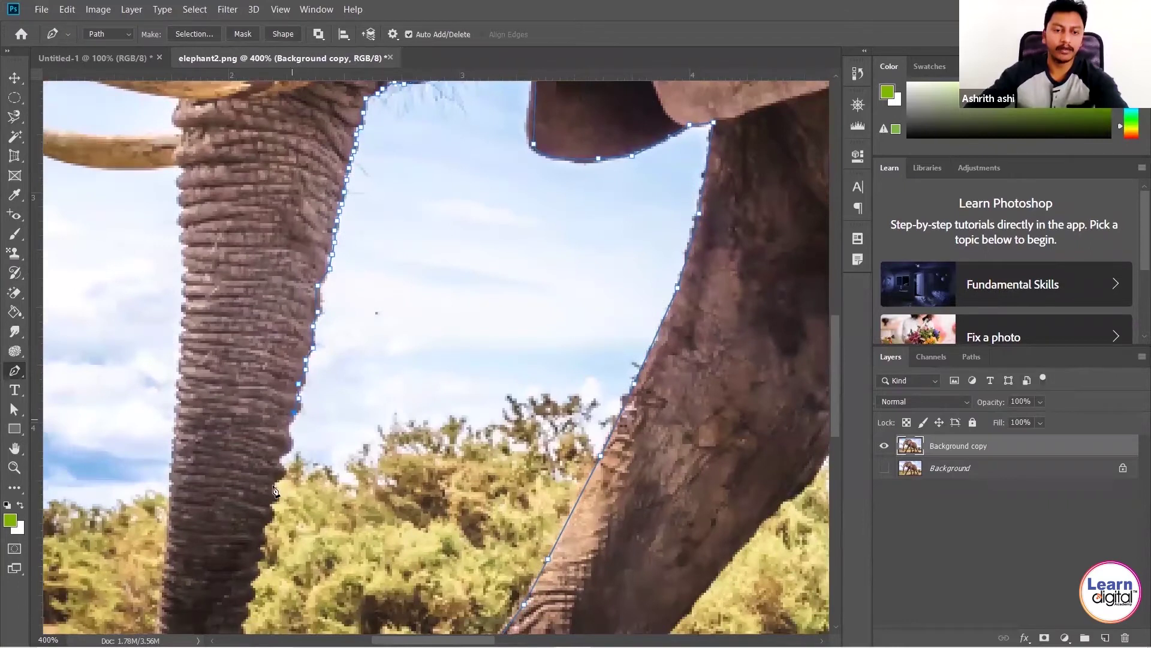
left_click(289, 422)
left_click(291, 435)
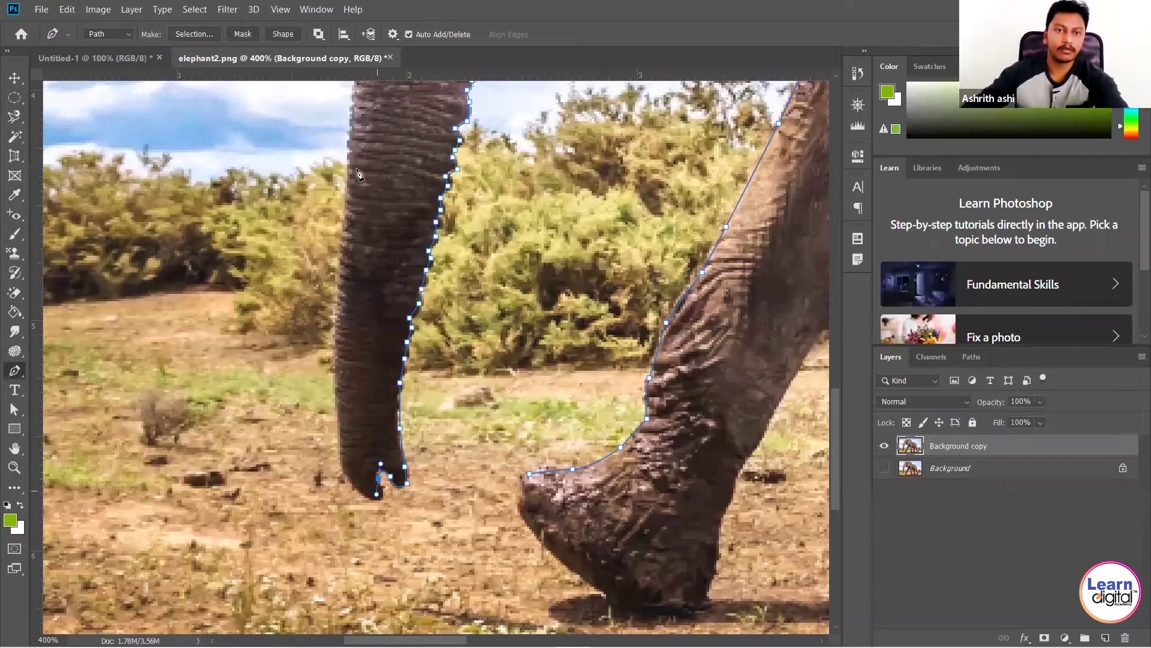
- Continue the path up the outer edge of the trunk and around the lower tusk
scroll(244, 172, "up", 3)
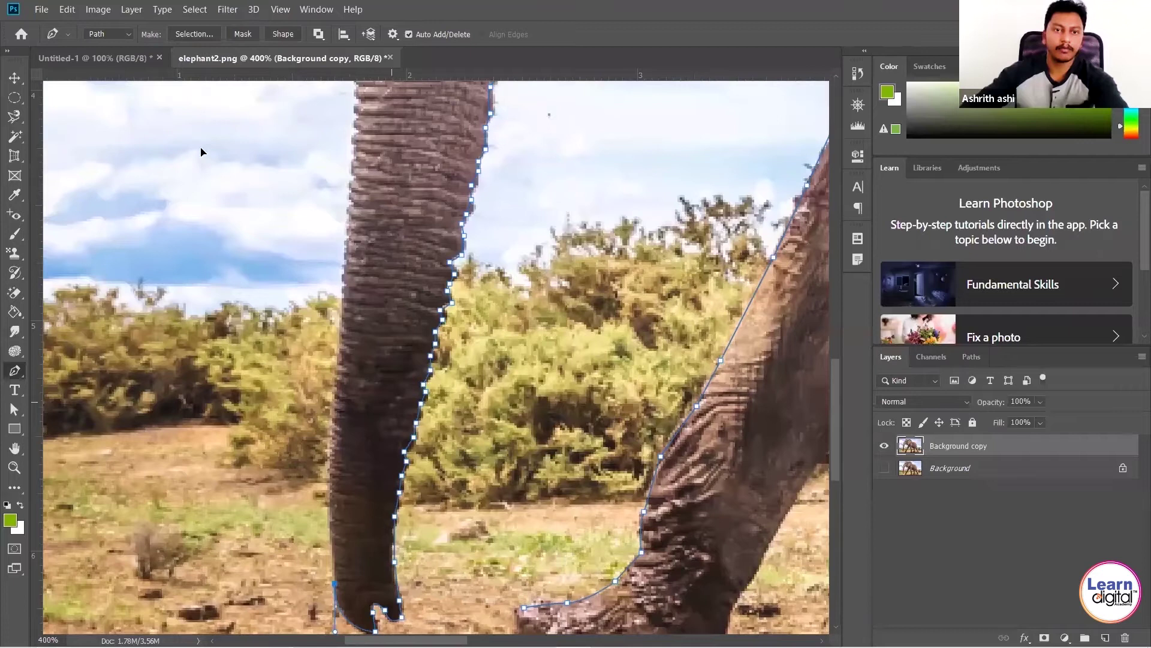
scroll(244, 172, "up", 7)
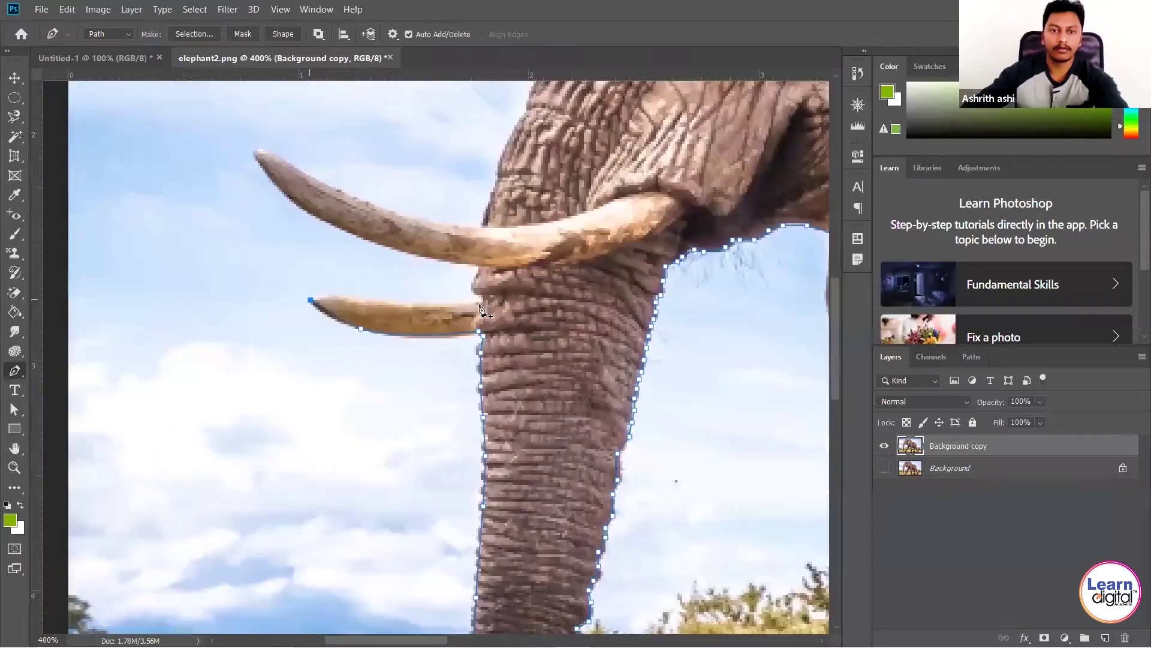
left_click(343, 297)
left_click_drag(483, 302, 524, 292)
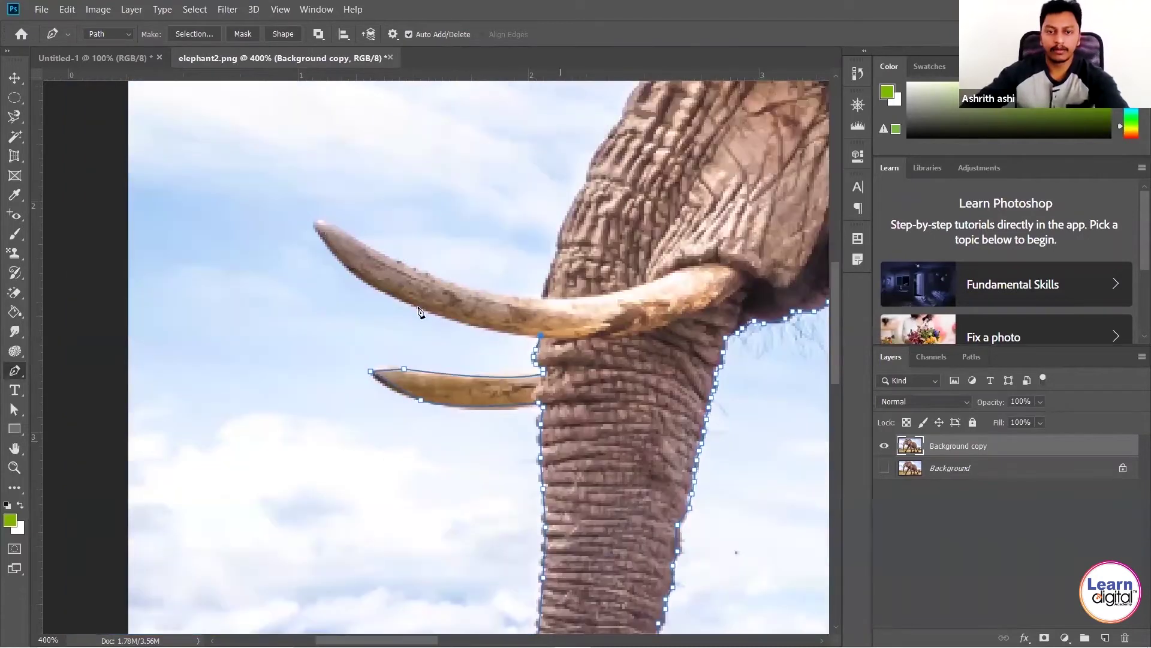
- Trace the underside of the upper tusk with curved segments to its tip, removing the outgoing handle at the middle anchor
left_click(416, 306)
left_click_drag(377, 286, 414, 308)
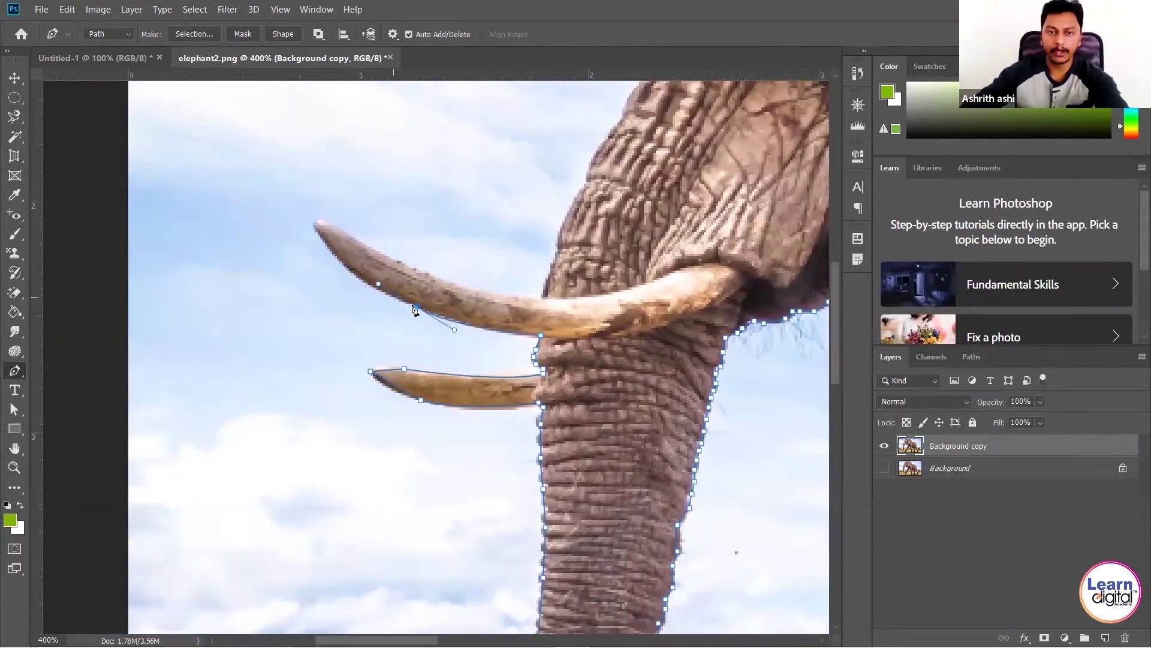
left_click(415, 307, "alt")
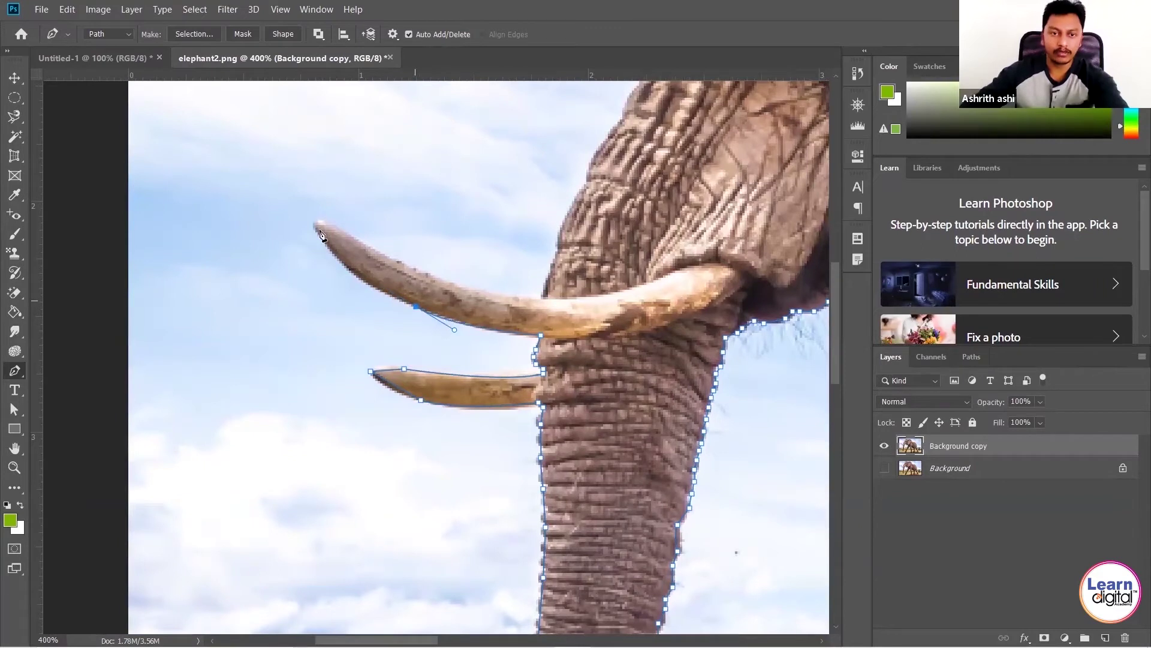
left_click_drag(314, 226, 299, 180)
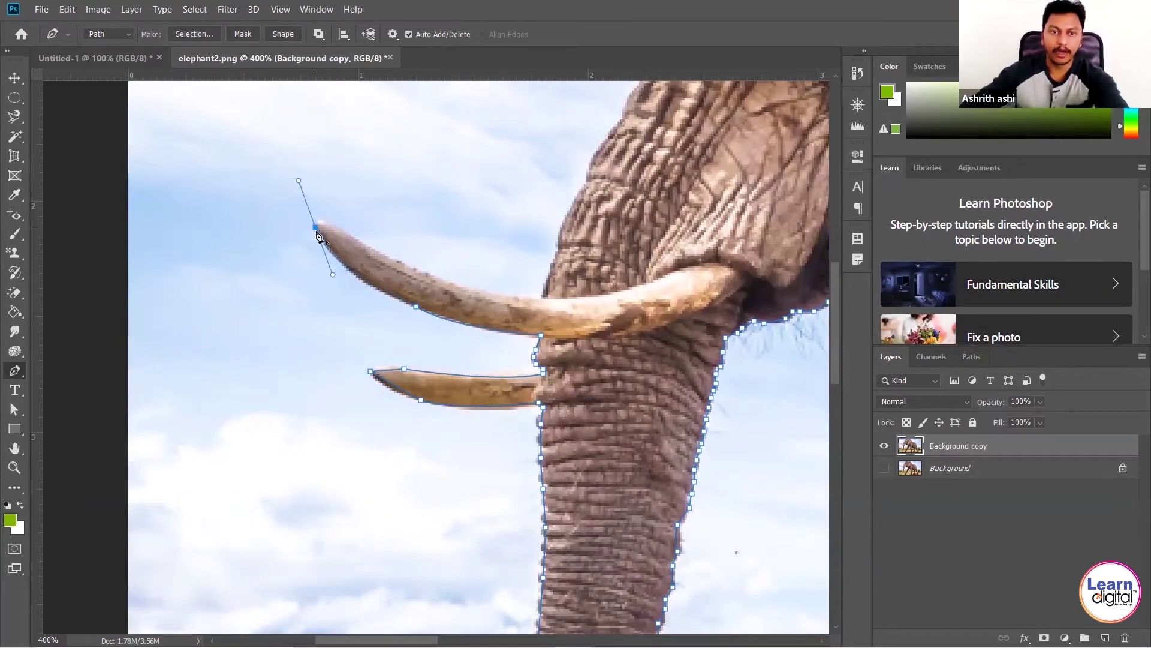
left_click(316, 229, "alt")
left_click_drag(347, 232, 362, 245)
key("ctrl+z")
key("ctrl+z")
- Trace the tip and upper edge of the upper tusk back to the trunk, removing the outgoing handles of the curve anchors
left_click(315, 227, "alt")
left_click_drag(344, 231, 380, 254)
left_click(344, 232, "alt")
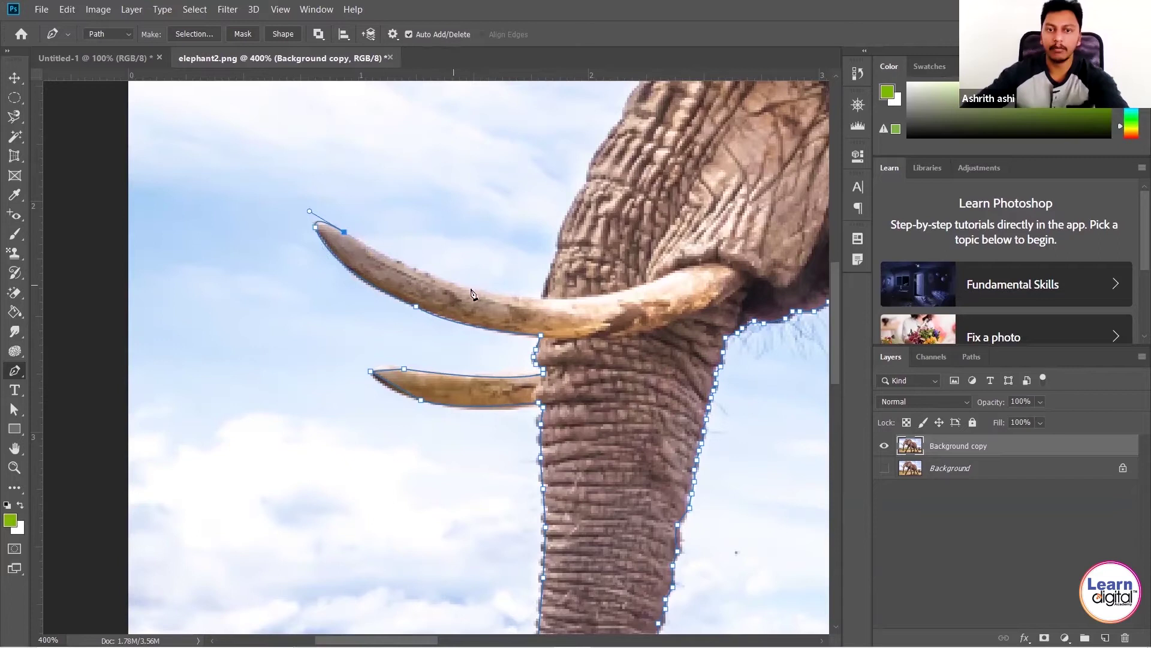
left_click_drag(500, 297, 565, 304)
left_click(500, 296, "alt")
left_click(538, 301)
- Continue the path up the front edge of the trunk above the upper tusk with corner anchors
left_click_drag(566, 271, 498, 380)
left_click(485, 375)
left_click(492, 355)
left_click(495, 331)
left_click(514, 298)
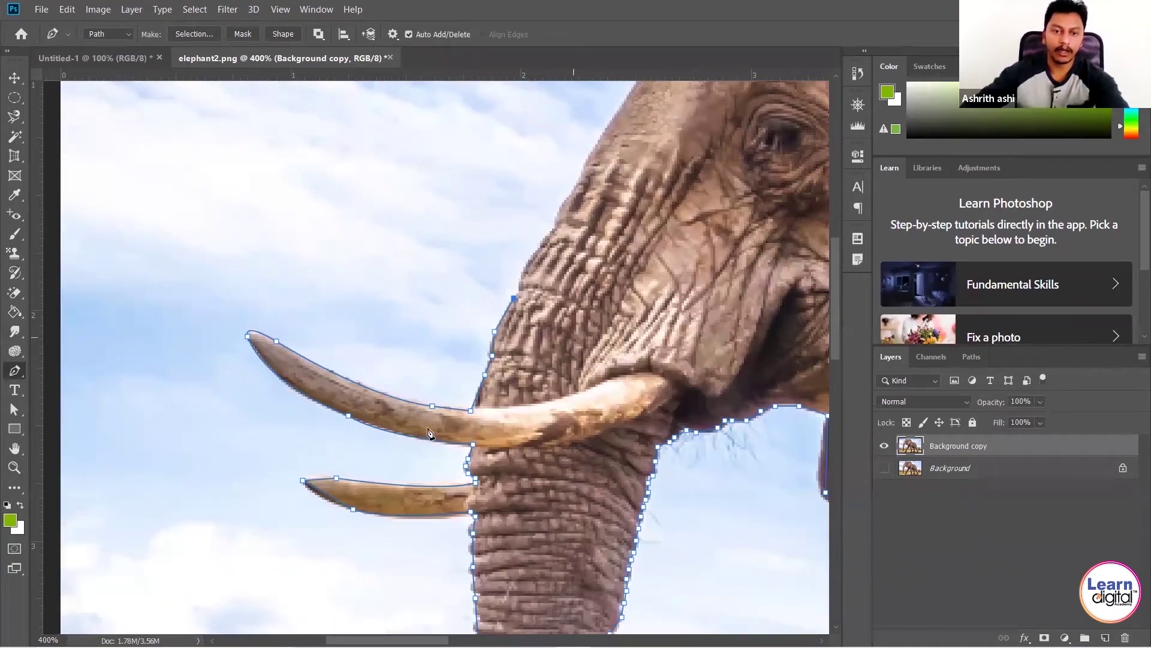
- Trace the forehead and the crown of the head with curved segments as far as the dip before the ear
left_click_drag(513, 308, 429, 429)
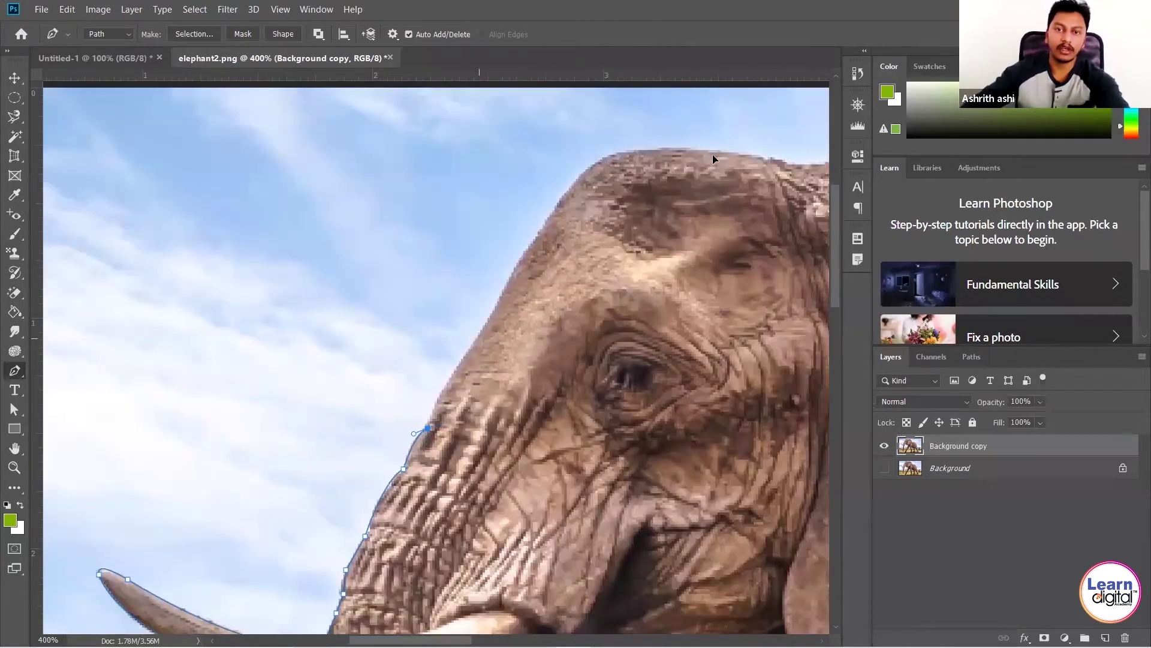
left_click_drag(659, 152, 743, 157)
left_click(660, 153, "alt")
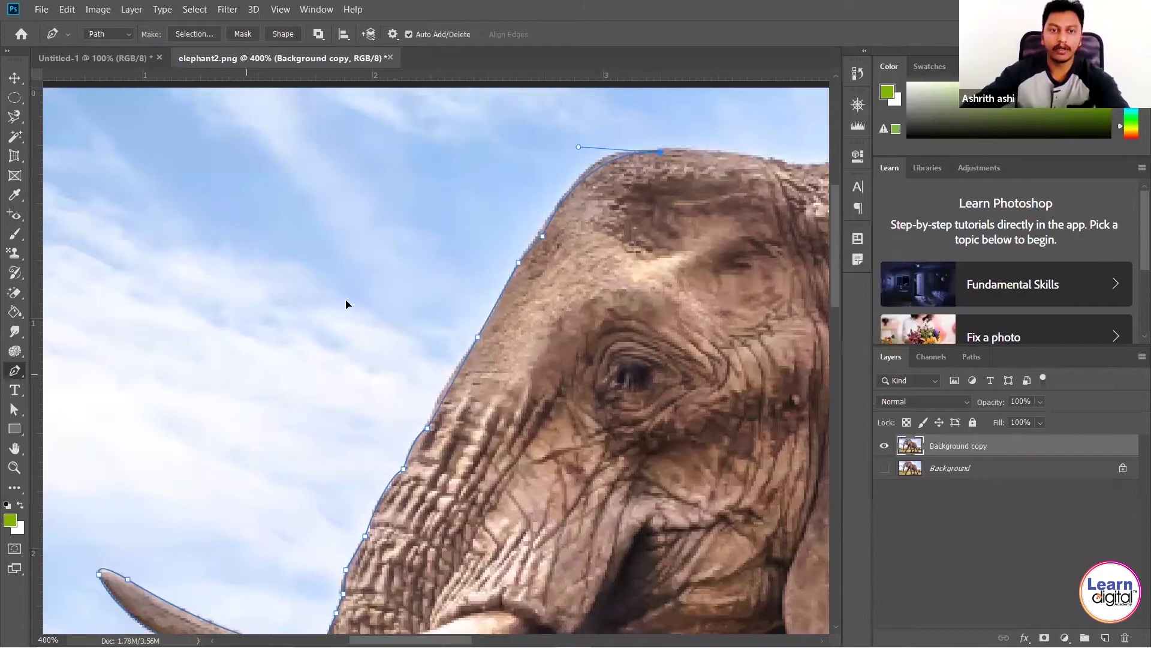
left_click_drag(702, 211, 222, 337)
left_click_drag(305, 291, 348, 304)
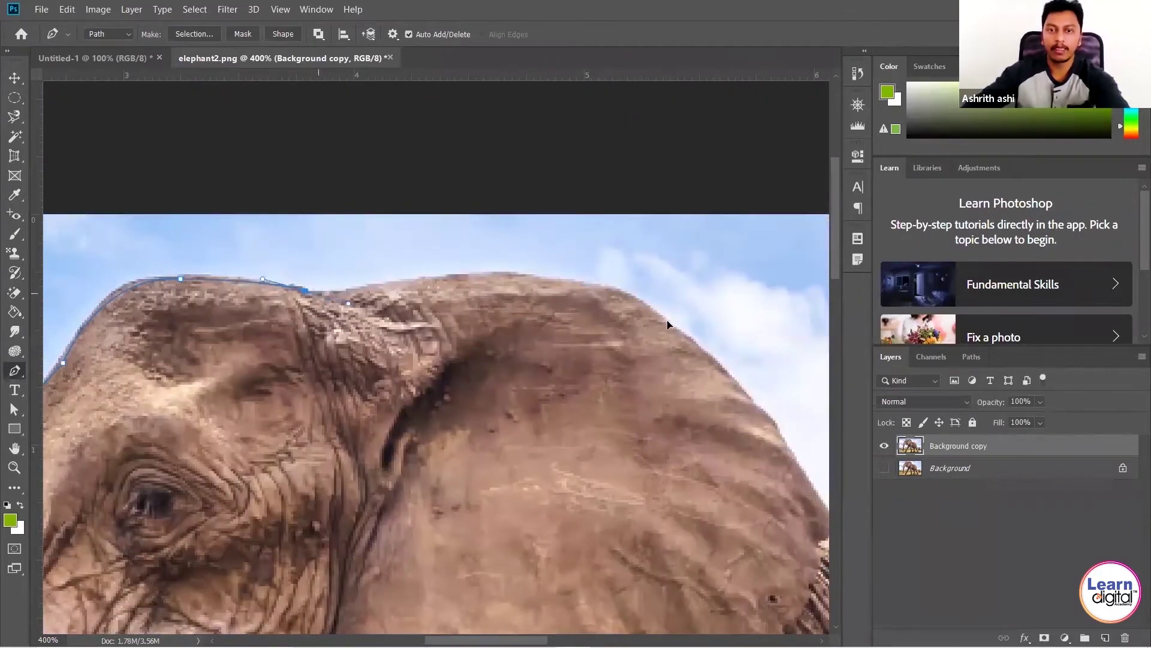
- Trace the top and rear edge of the ear with curved segments and continue the path along the elephant's back
left_click_drag(621, 290, 722, 324)
left_click(621, 291, "alt")
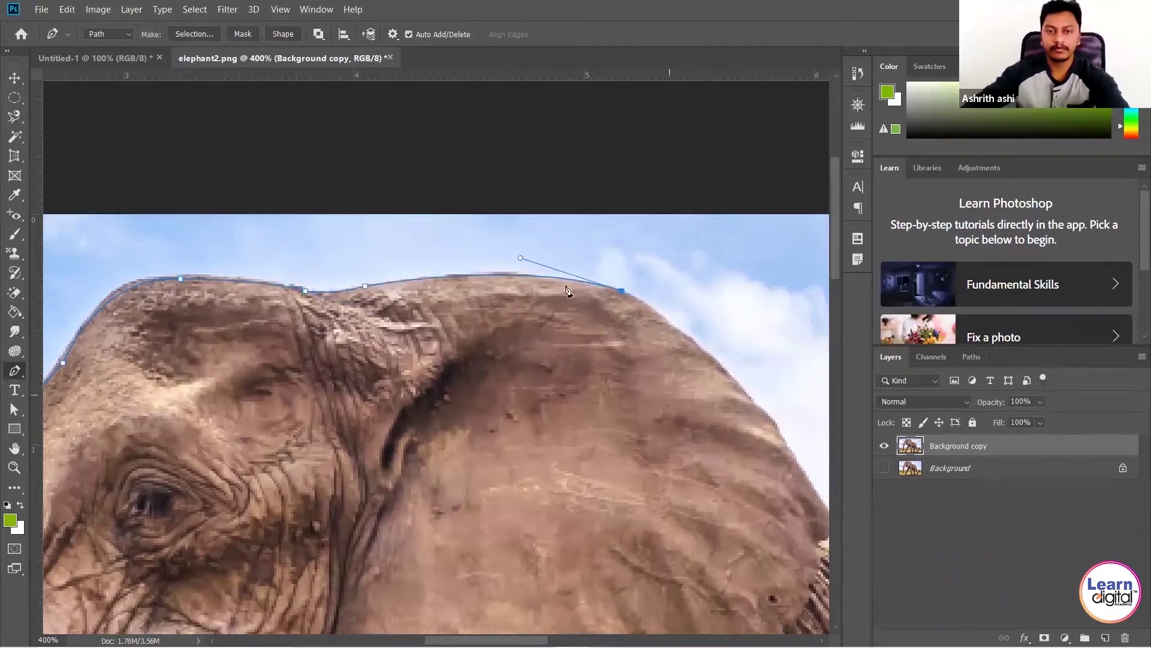
left_click_drag(678, 431, 535, 303)
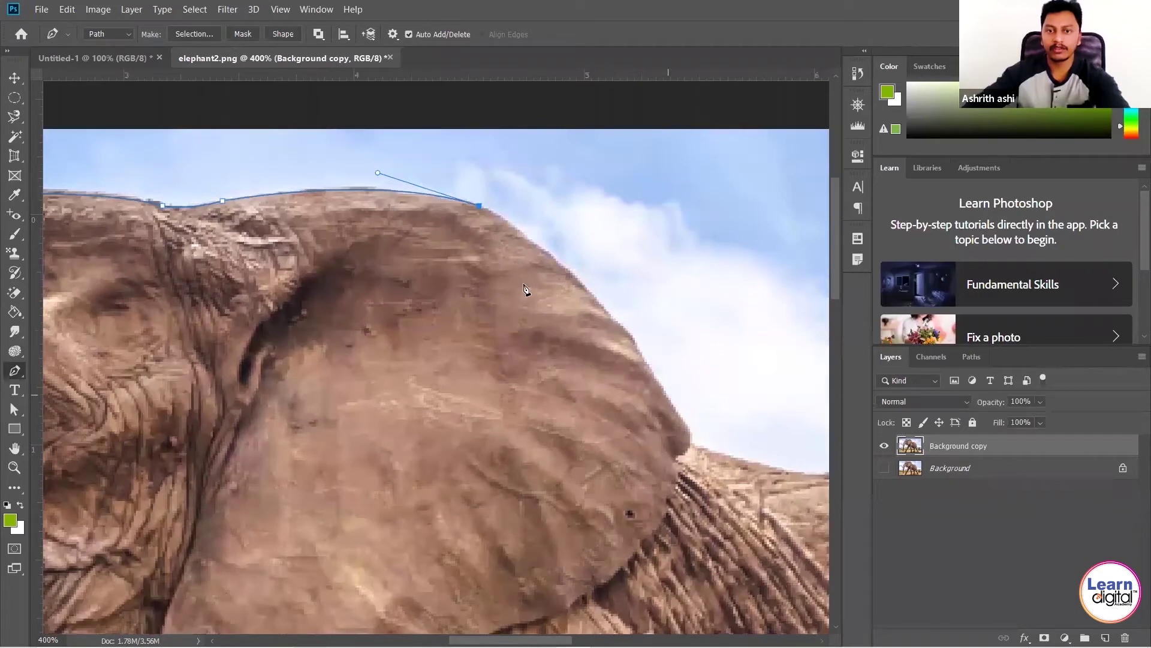
left_click_drag(641, 359, 694, 450)
left_click(641, 359, "alt")
left_click_drag(536, 345, 475, 336)
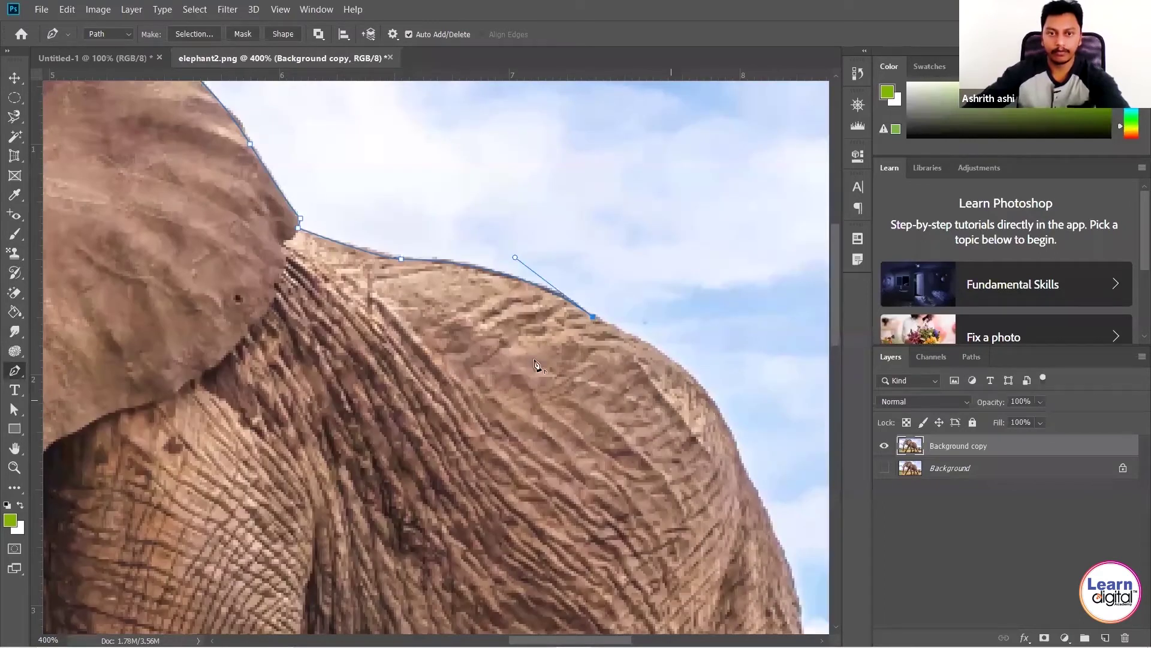
- Trace the rounded rump with curved segments, removing the outgoing handle at each anchor
left_click_drag(573, 436, 585, 345)
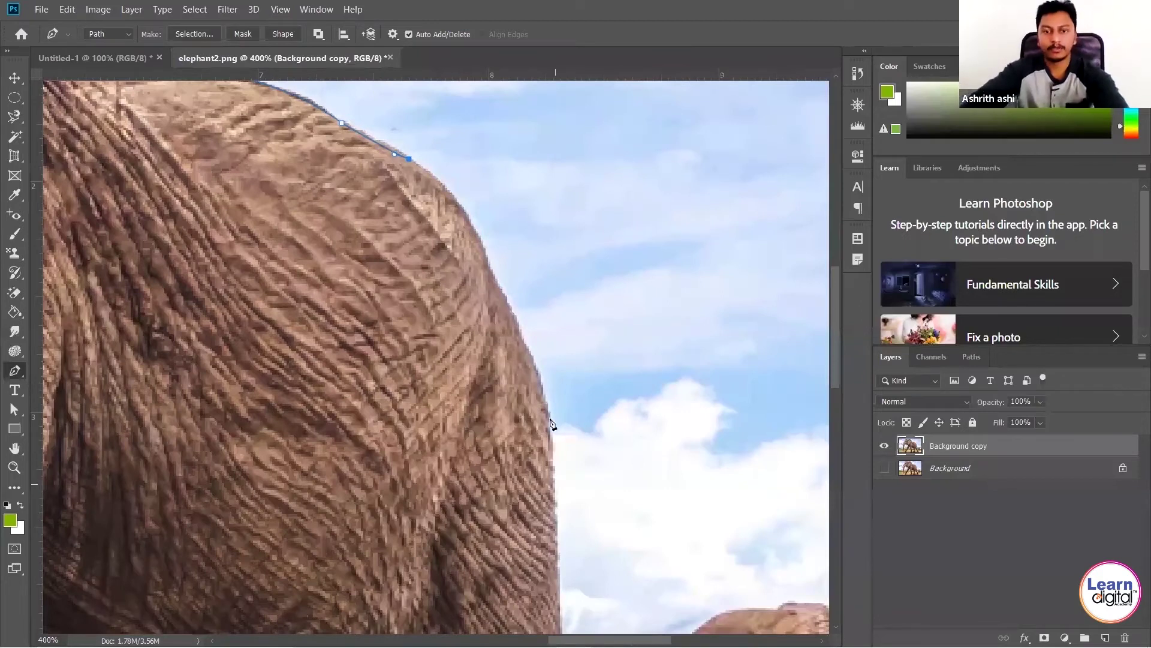
left_click_drag(493, 276, 513, 345)
left_click(493, 276, "alt")
left_click_drag(529, 351, 541, 369)
left_click(528, 351, "alt")
- Continue the path from the rump down the rear edge of the hindmost leg
key("space")
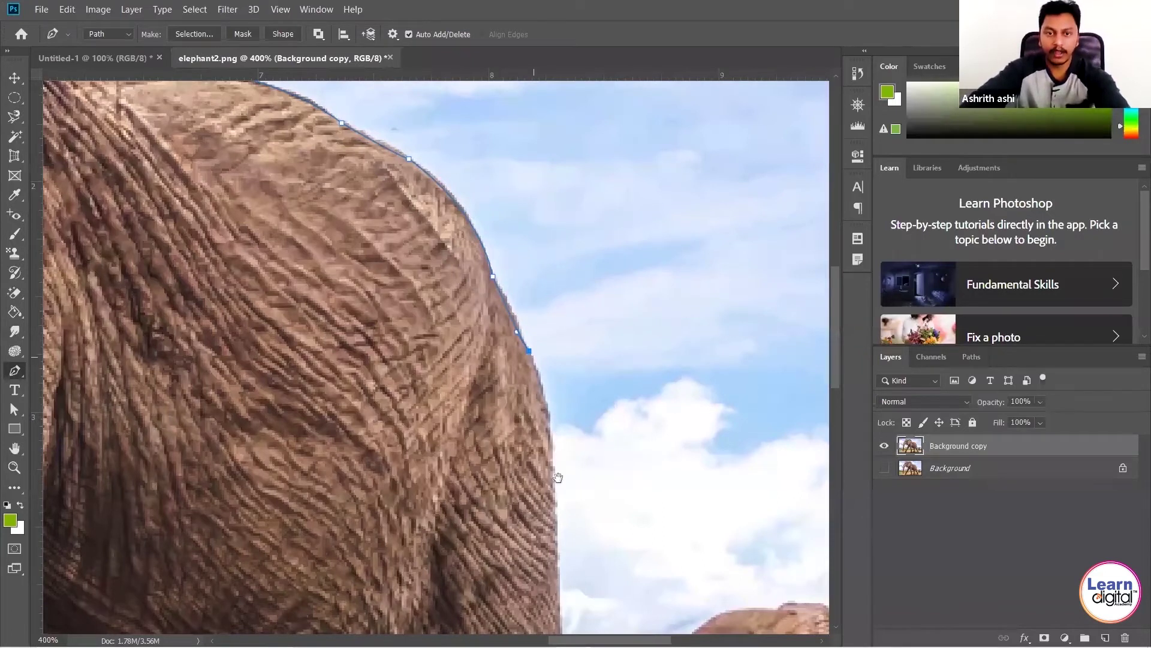
scroll(484, 435, "down", 2)
left_click_drag(553, 419, 547, 497)
left_click(553, 419, "alt")
key("space")
left_click_drag(547, 550, 467, 358)
left_click(484, 430)
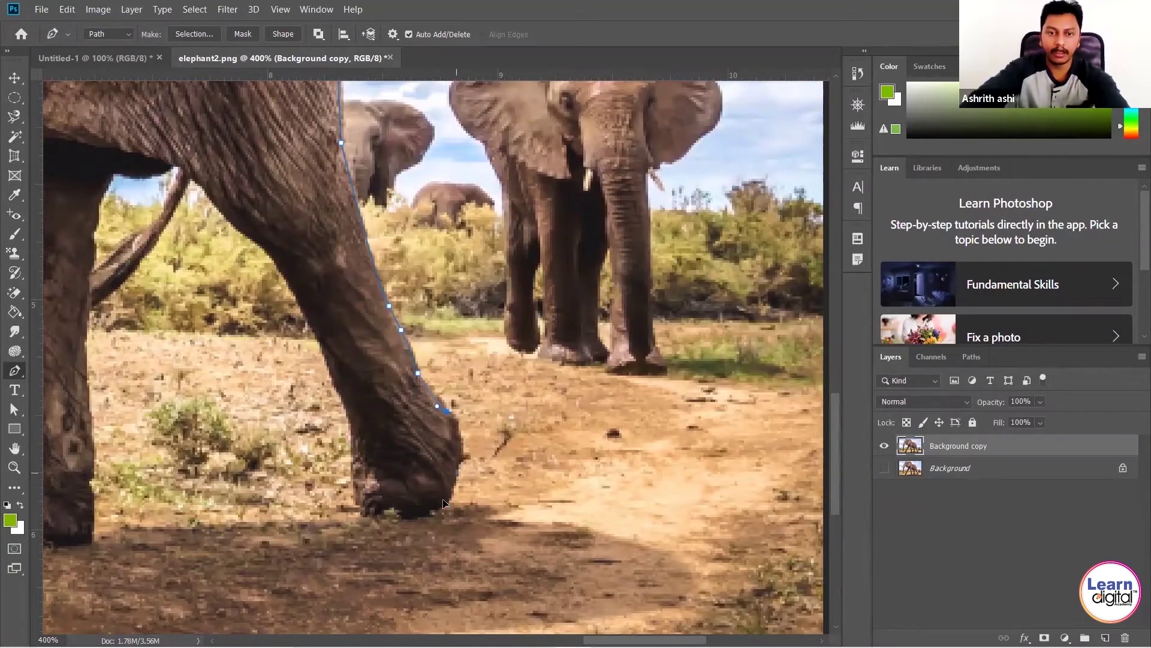
- Trace around the hindmost foot, curving over the heel and placing corner anchors along the sole and toes
mouse_move(454, 472)
left_mouse_down()
mouse_move(451, 511)
mouse_move(439, 511)
left_mouse_up()
left_click_drag(425, 512, 408, 516)
left_click(394, 510)
left_click(380, 512)
left_click(362, 512)
left_click(353, 493)
left_click(353, 454)
left_click(355, 428)
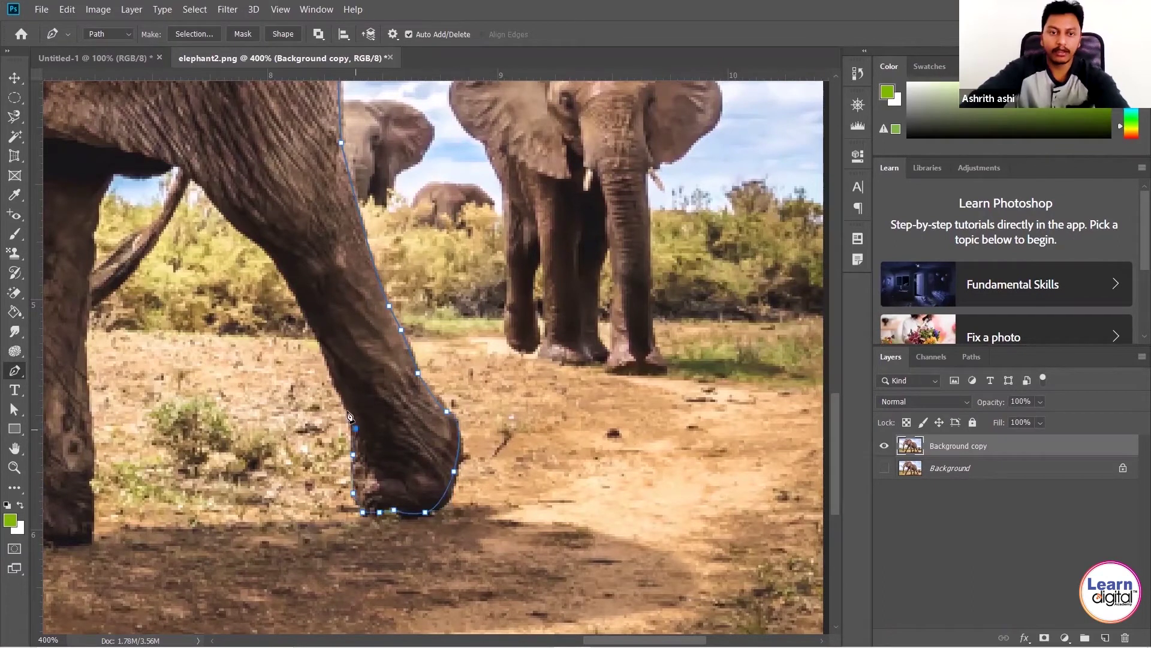
- Continue the path up the front edge of the hindmost leg to the base of the tail with corner anchors
left_click(333, 376)
left_click(309, 315)
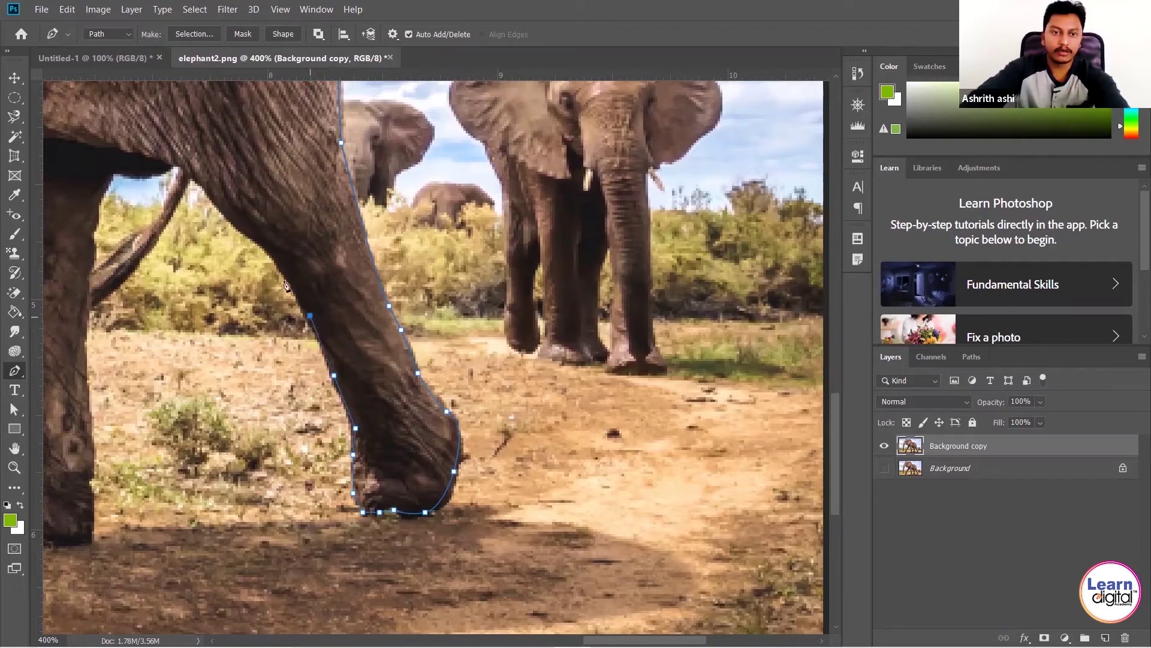
left_click(276, 265)
left_click(258, 244)
left_click(197, 176)
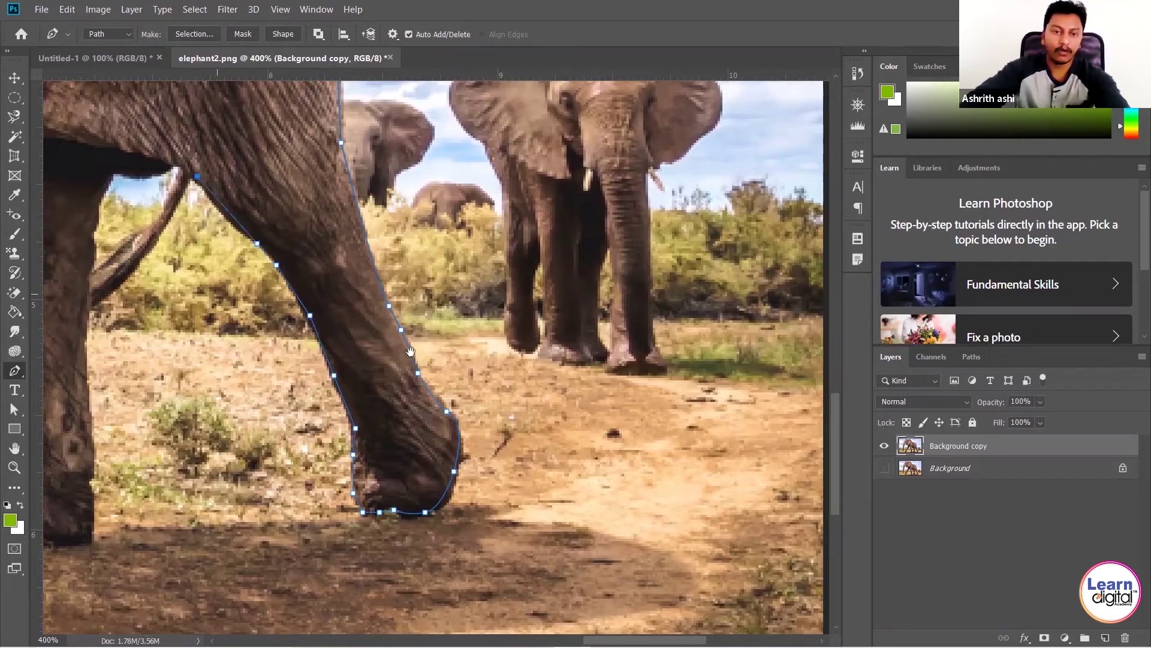
- Start tracing the outer edge of the tail from where it meets the hindmost leg
left_click_drag(199, 196, 382, 300)
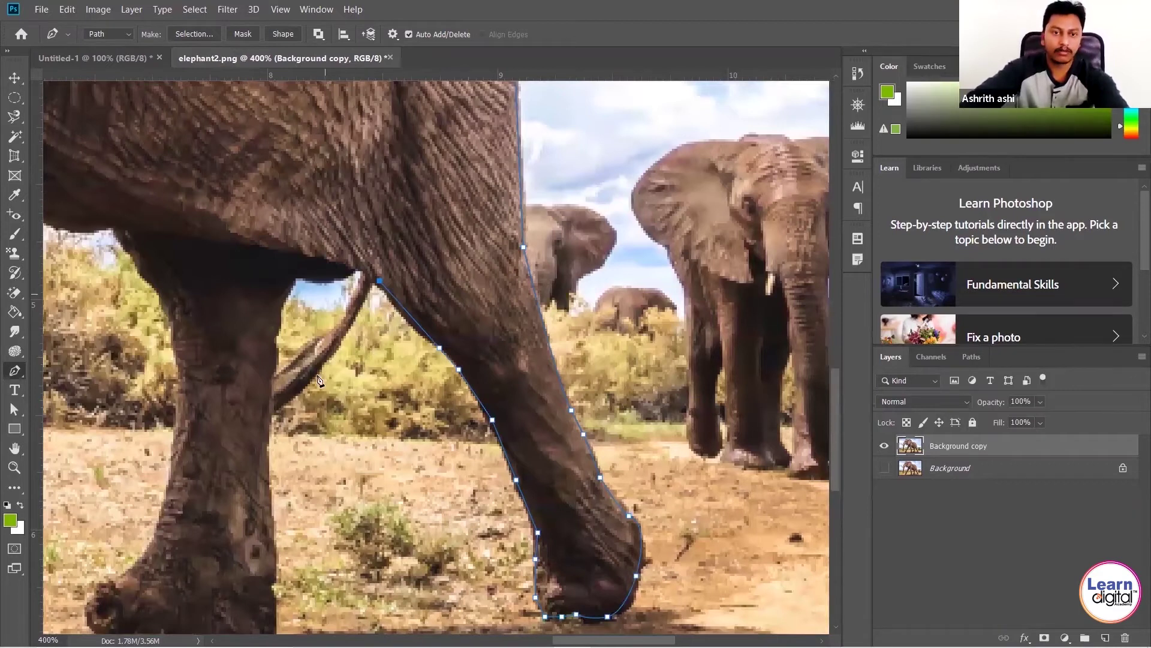
left_click_drag(320, 380, 345, 394)
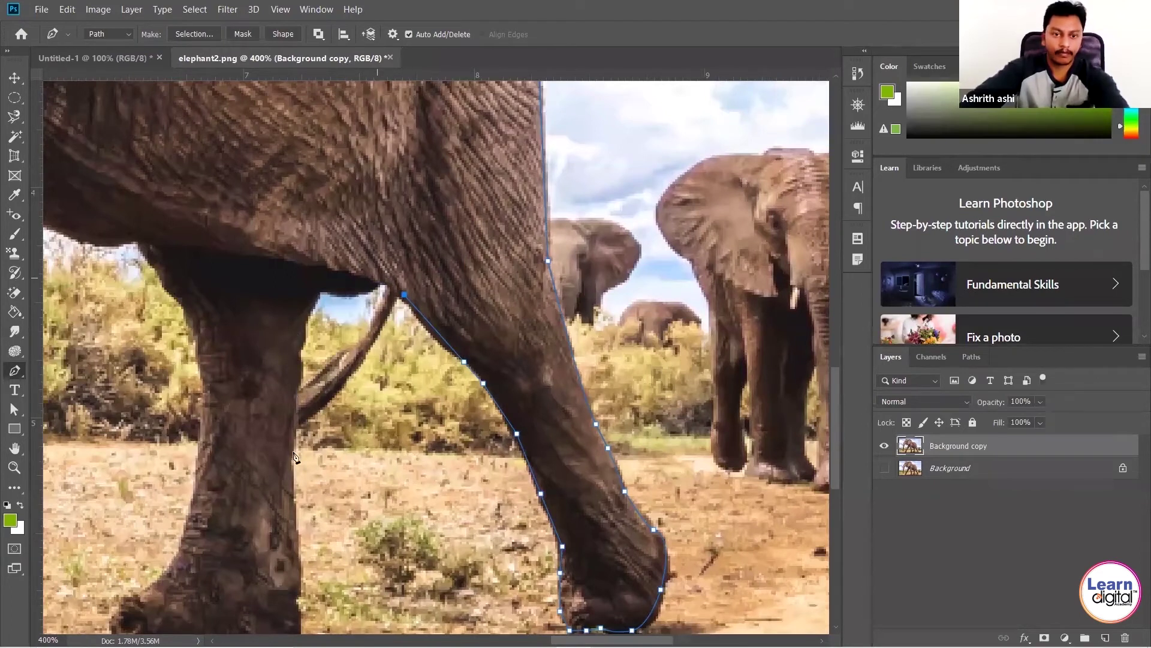
left_click(395, 302)
left_click_drag(373, 347, 370, 349)
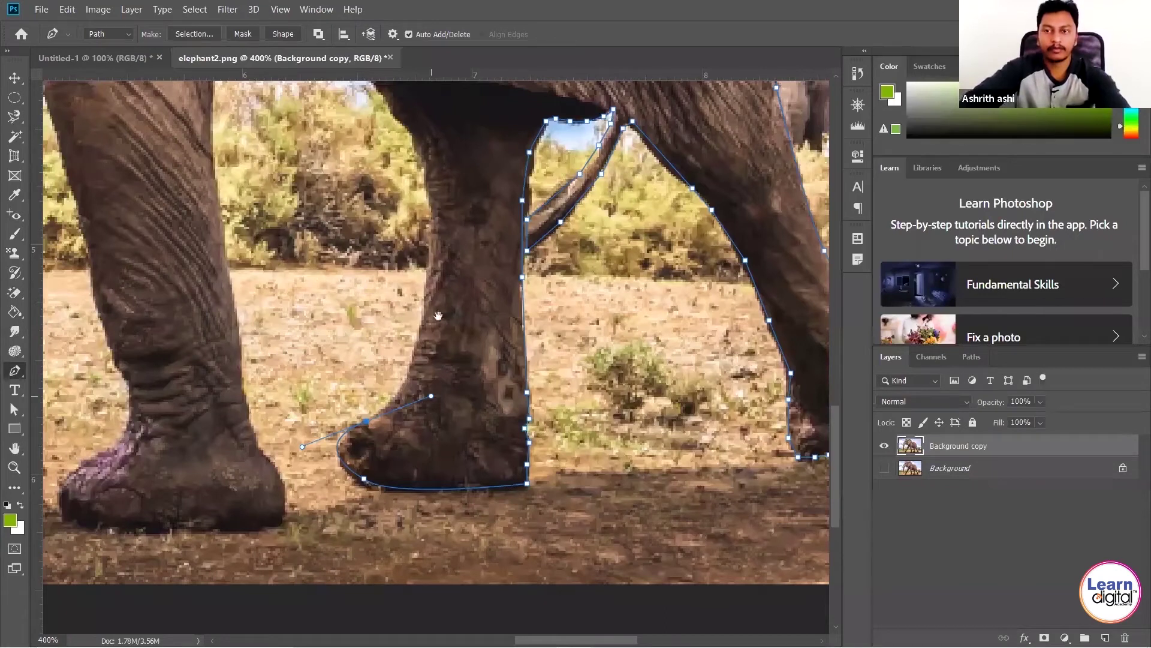
- Continue the path from the toes up the front of the other hind leg, removing the outgoing handles at both anchors
left_click(366, 421, "alt")
left_click_drag(407, 380, 414, 356)
left_click(407, 380, "alt")
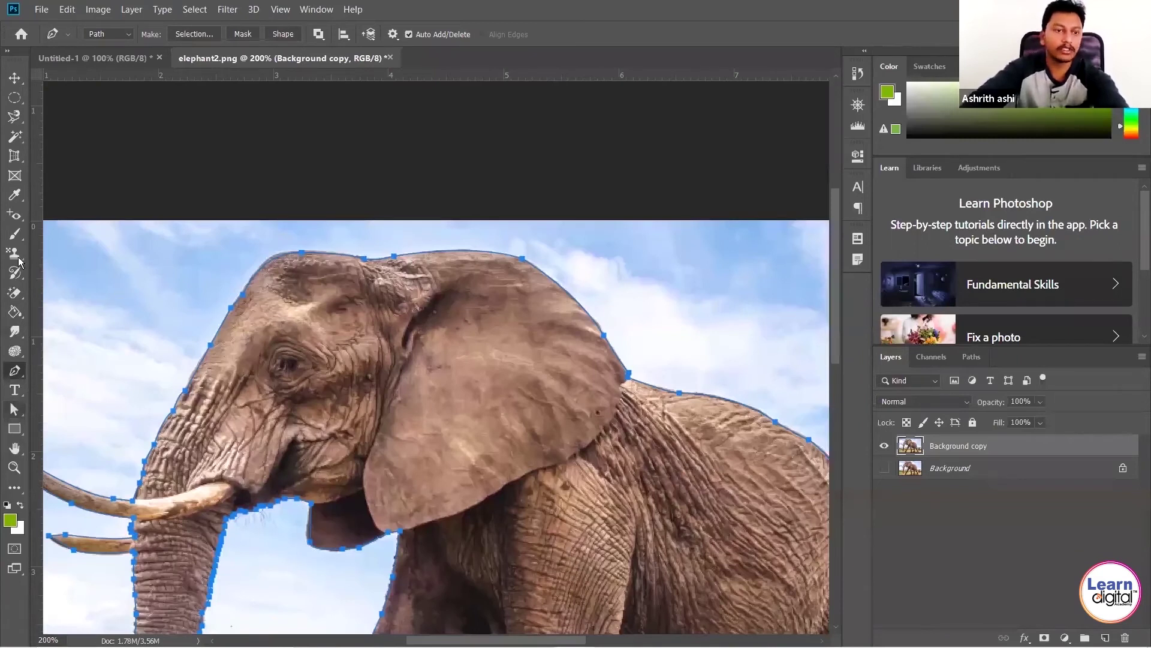
- Turn the finished elephant path into a selection and copy it onto a new layer with Layer Via Copy
left_click(15, 372)
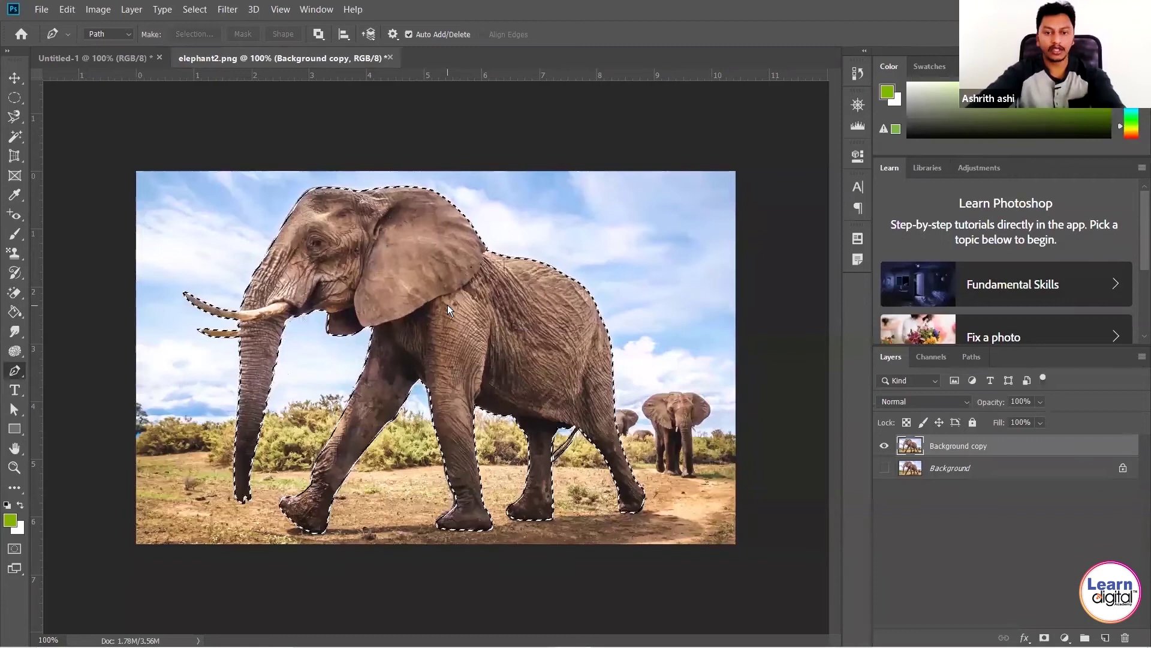
right_click(447, 304)
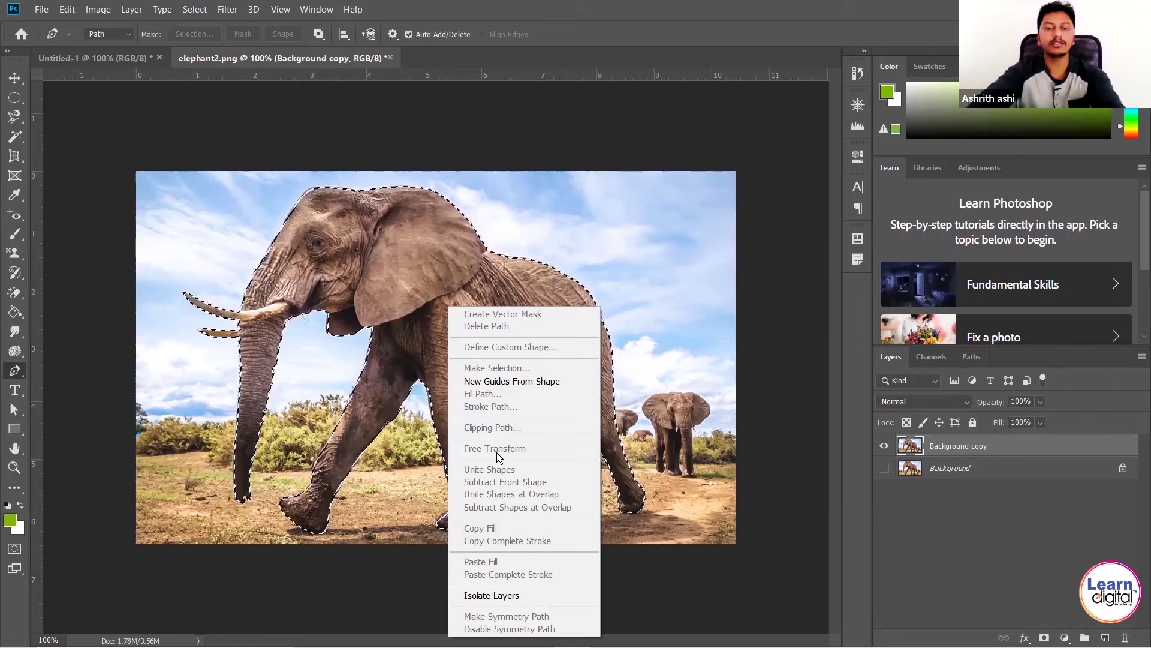
left_click(15, 118)
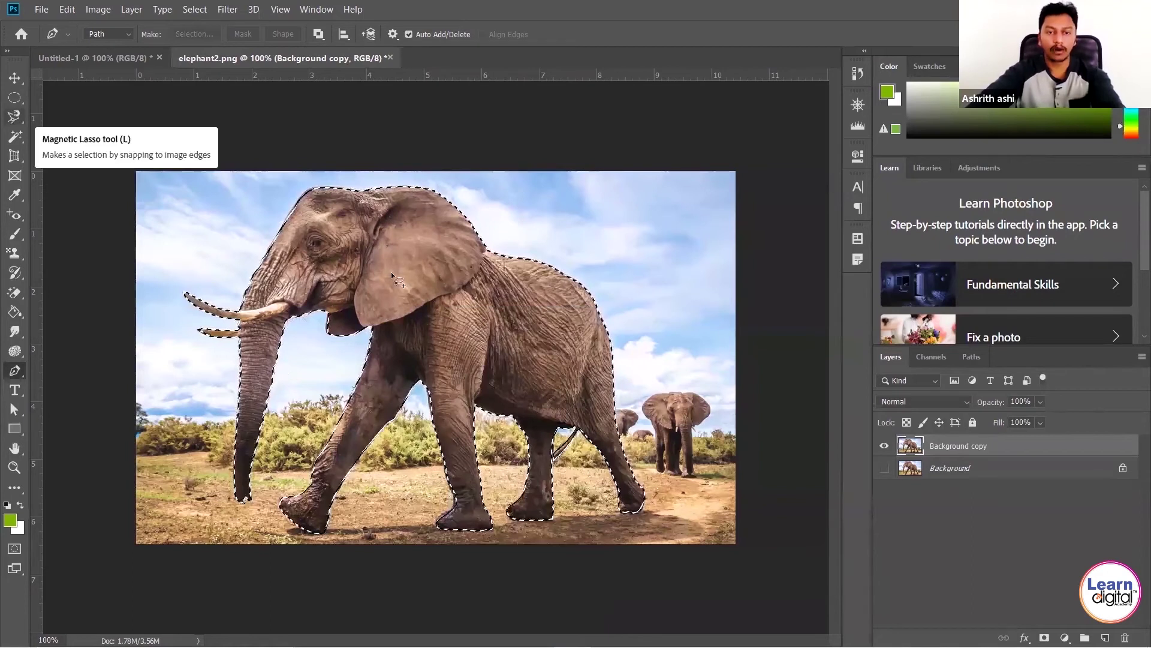
right_click(490, 375)
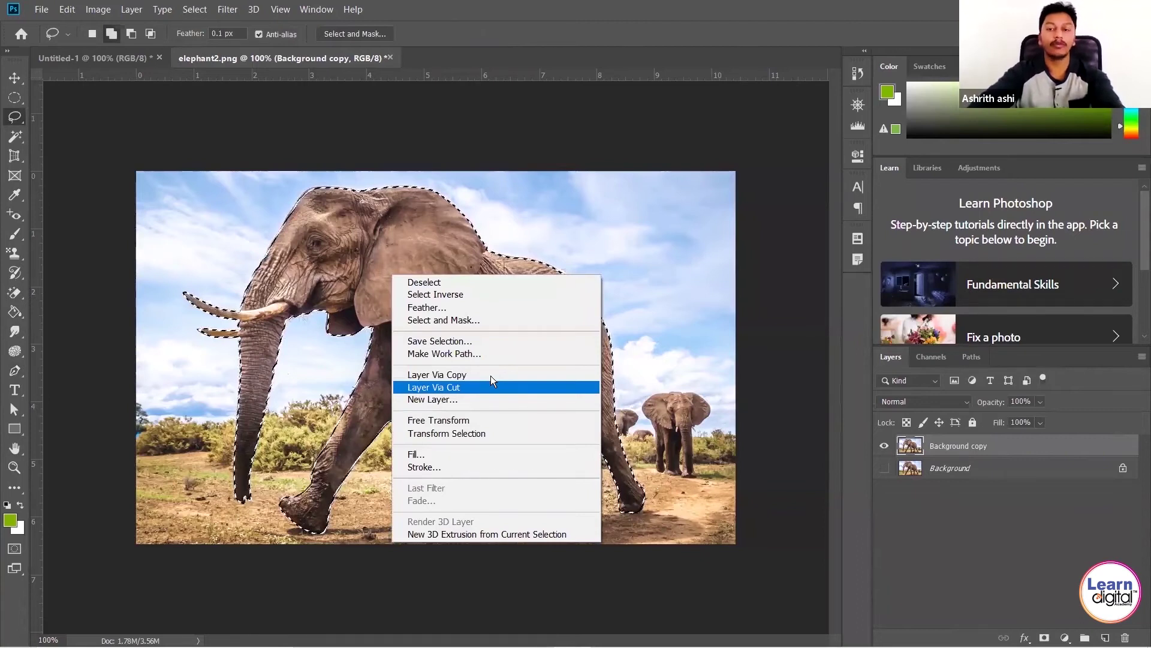
left_click(456, 374)
left_click(885, 469)
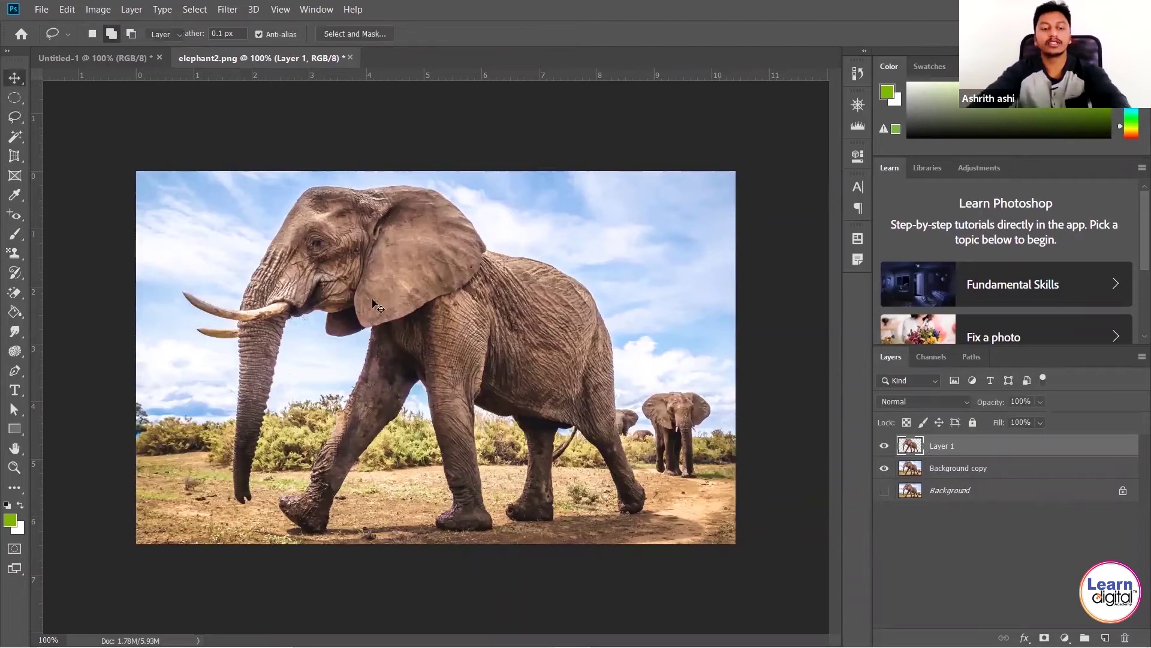
- Try scaling the copied elephant to 39.96% with Free Transform and placing it in front of the distant elephants
key("ctrl+t")
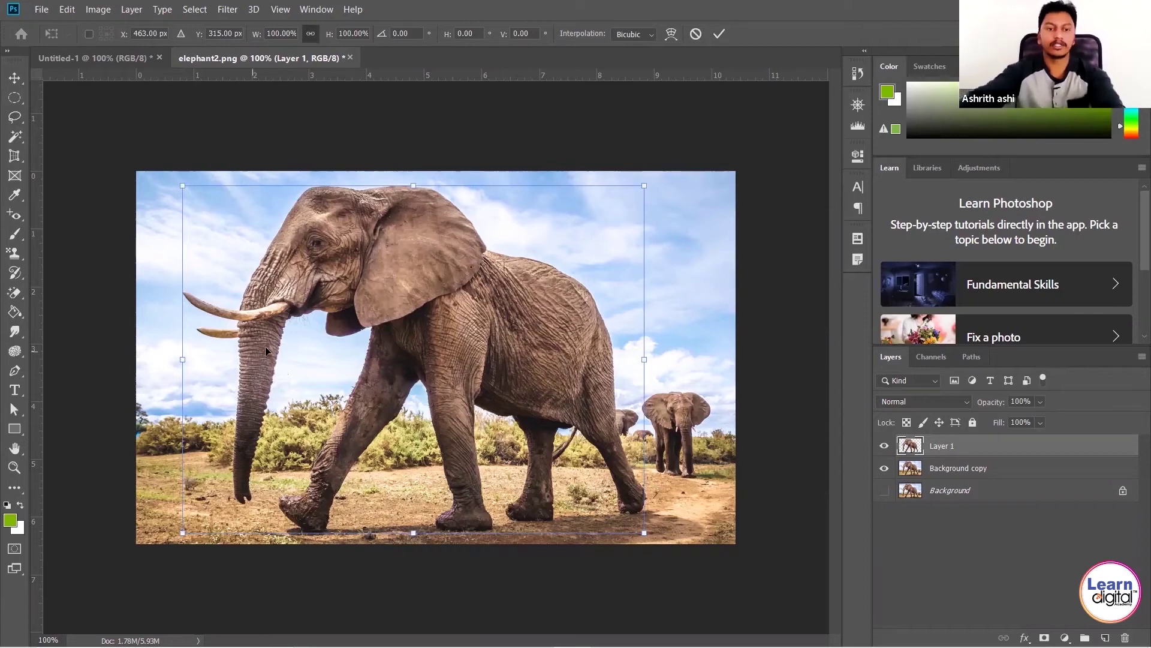
left_click_drag(181, 535, 362, 398)
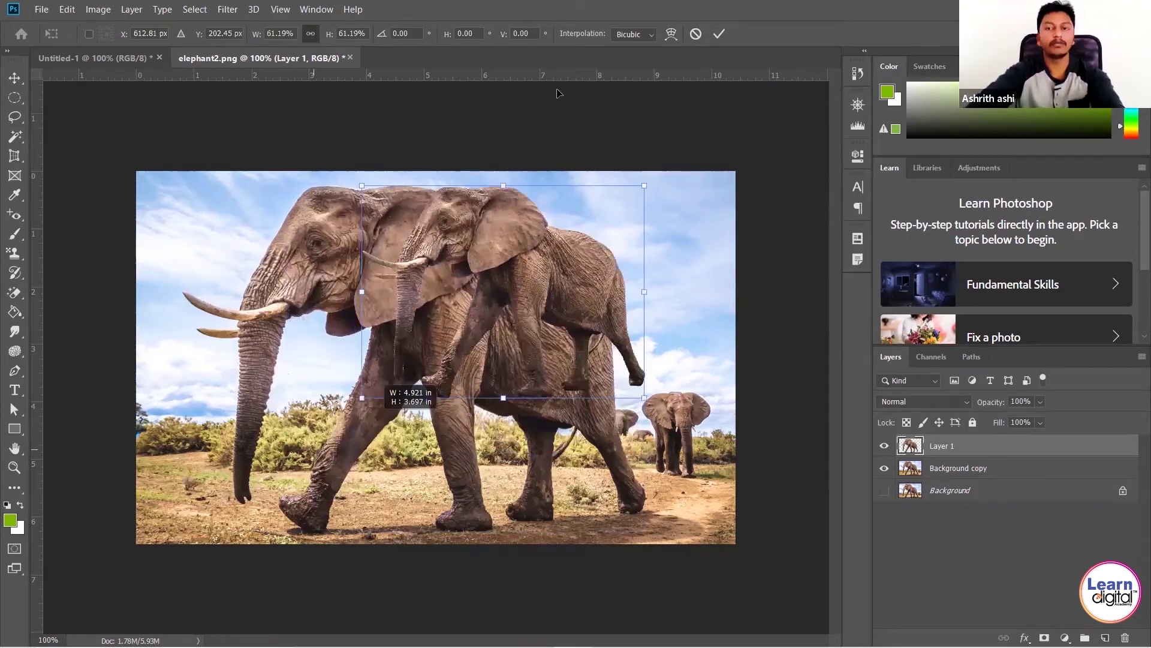
left_click_drag(362, 398, 442, 337)
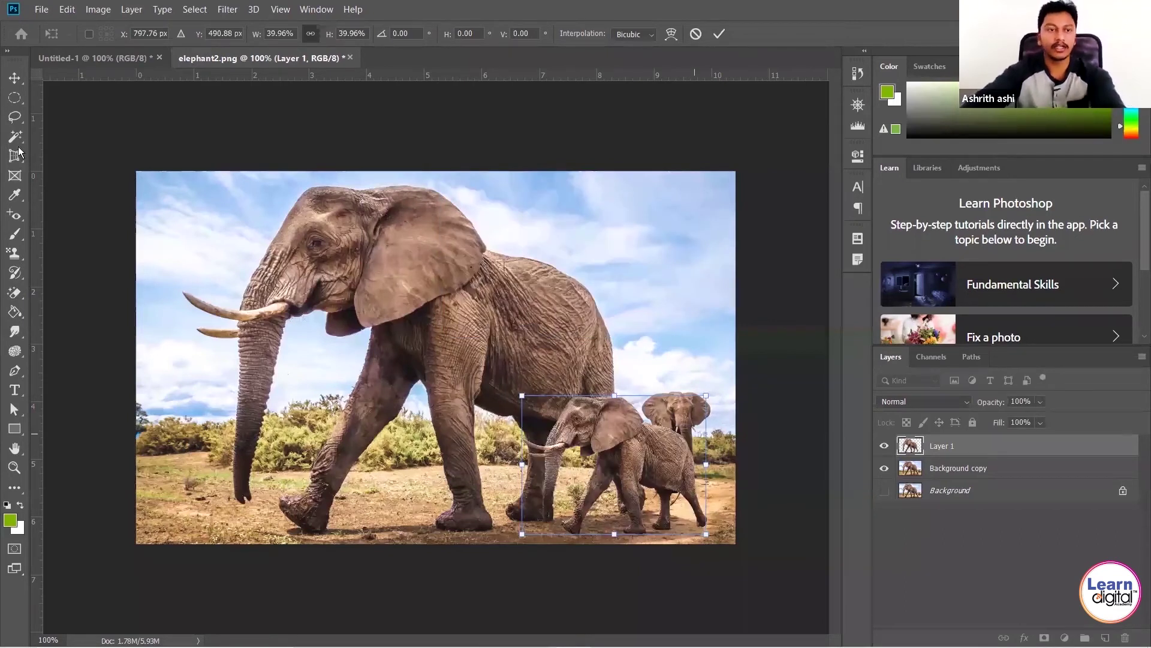
left_click(12, 117)
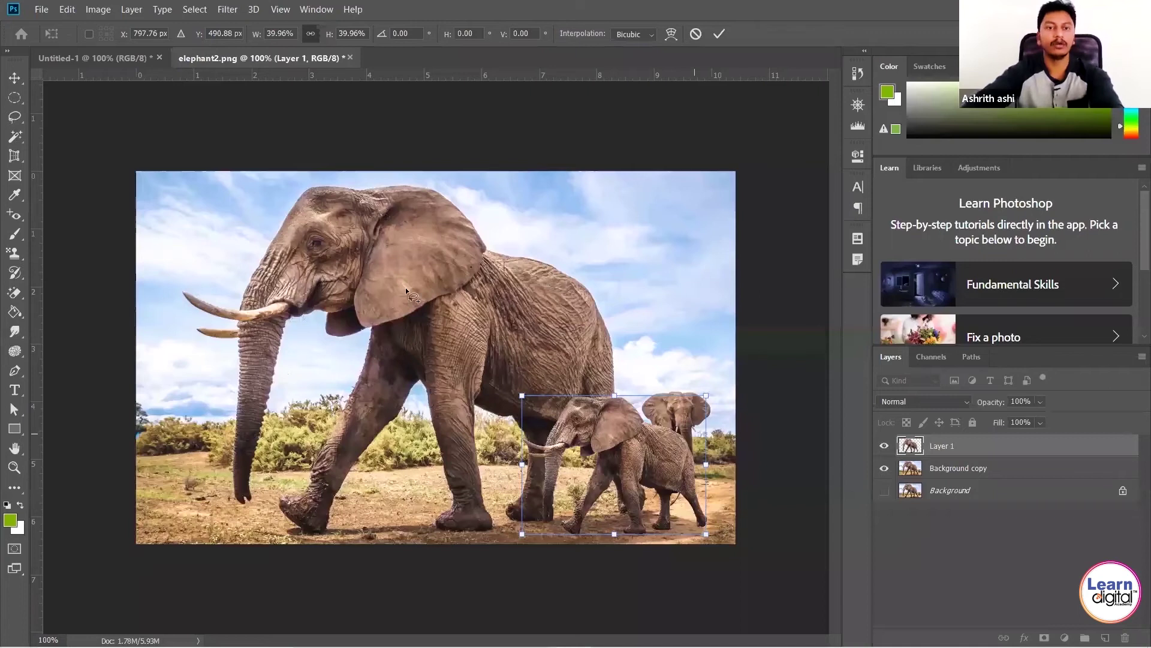
key("Escape")
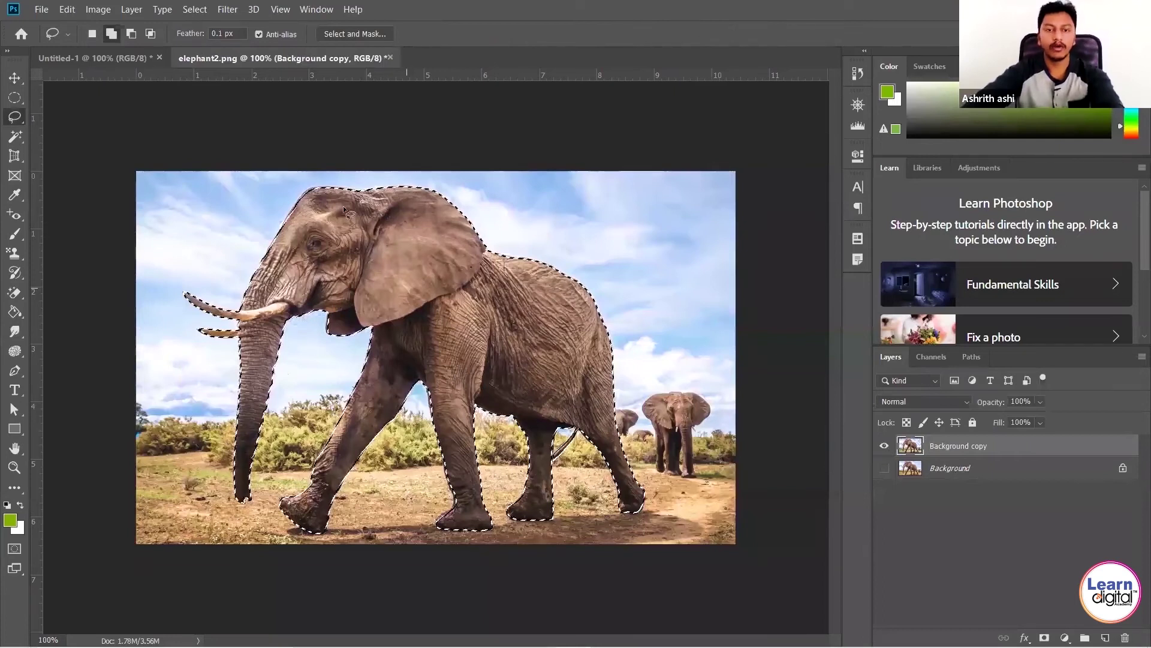
- Try moving the selected elephant onto a new layer with Layer Via Cut and hiding that layer
right_click(408, 291)
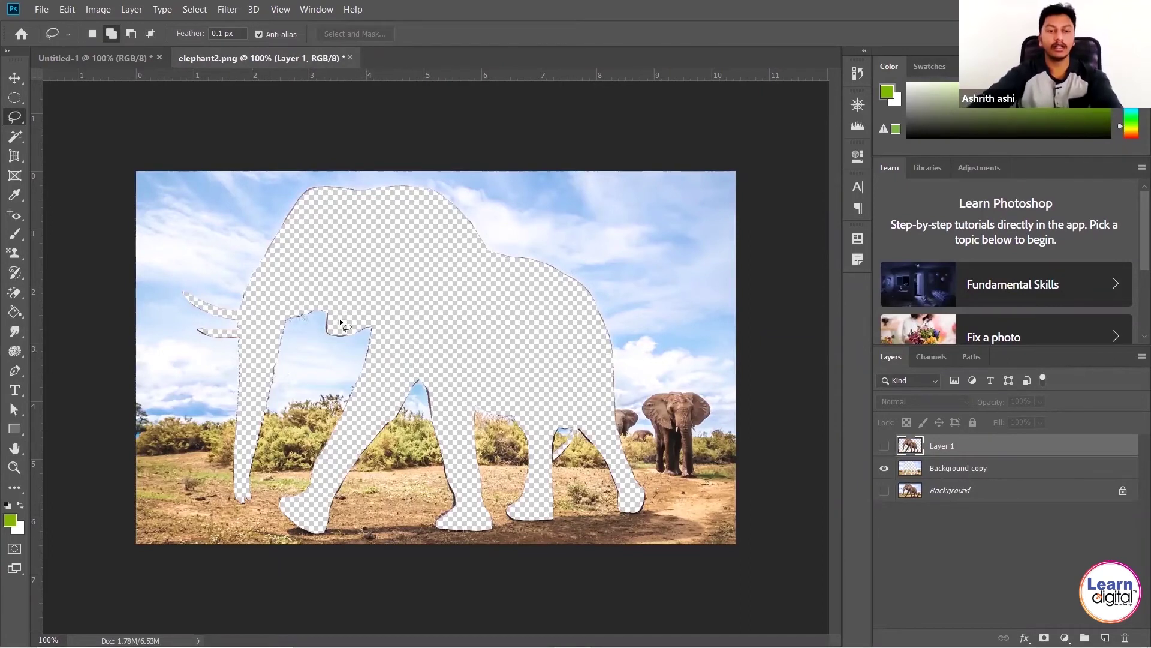
key("ctrl+z")
key("ctrl+z")
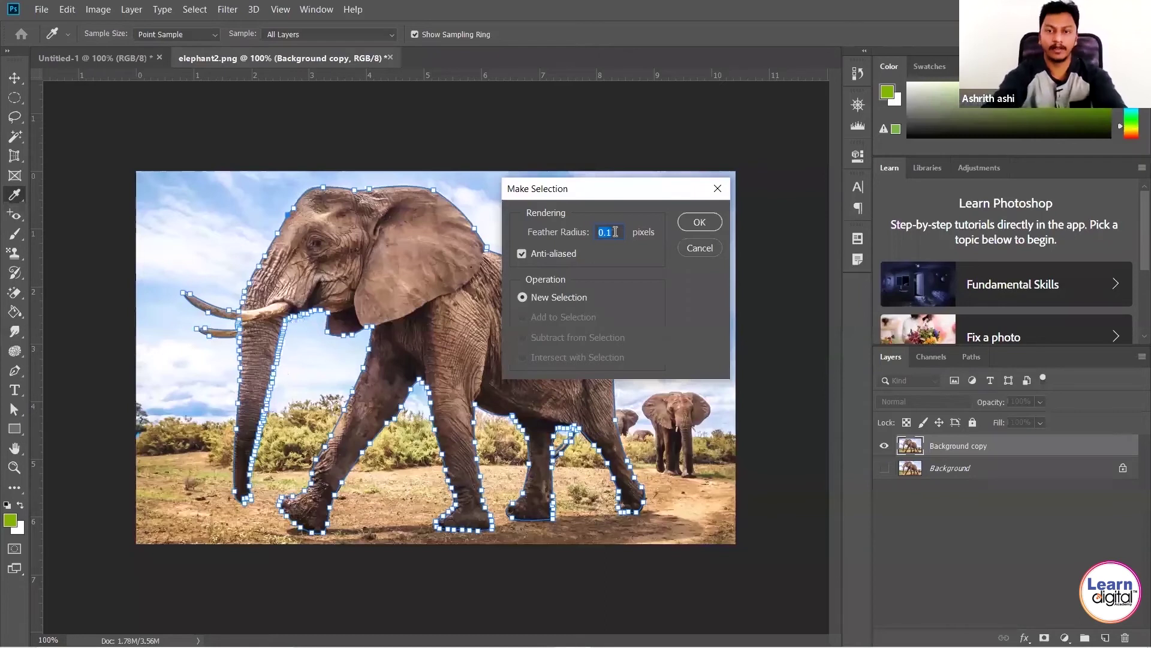
- Try making the selection from the path with a 10-pixel feather radius and isolating the elephant on a new layer
type("10")
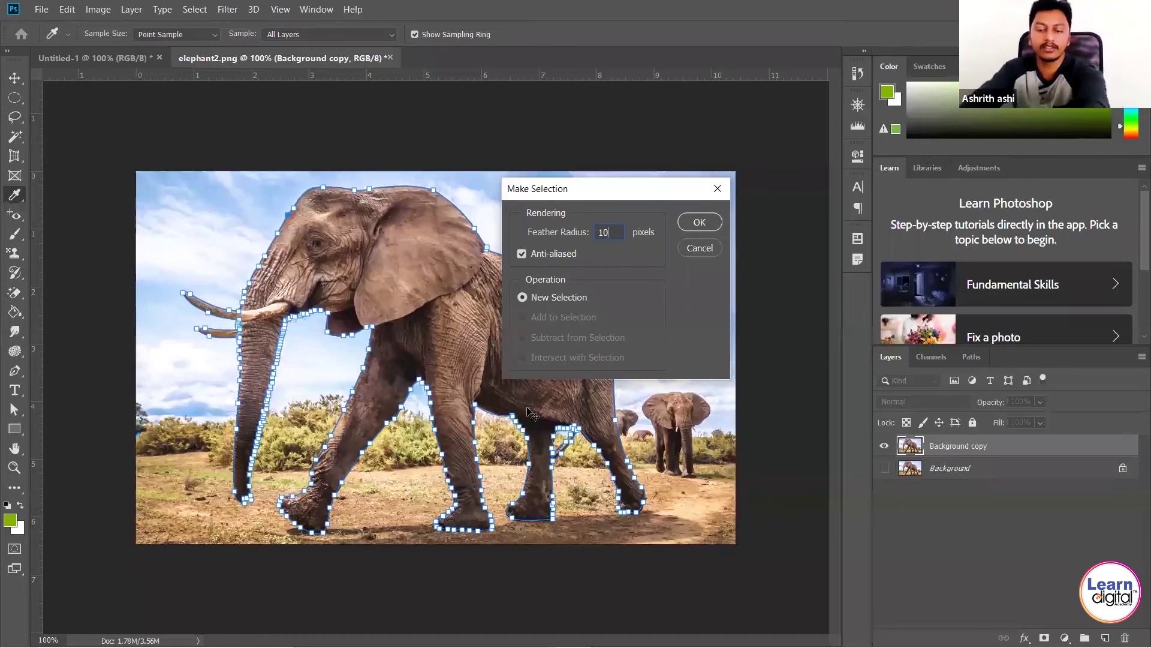
key("Return")
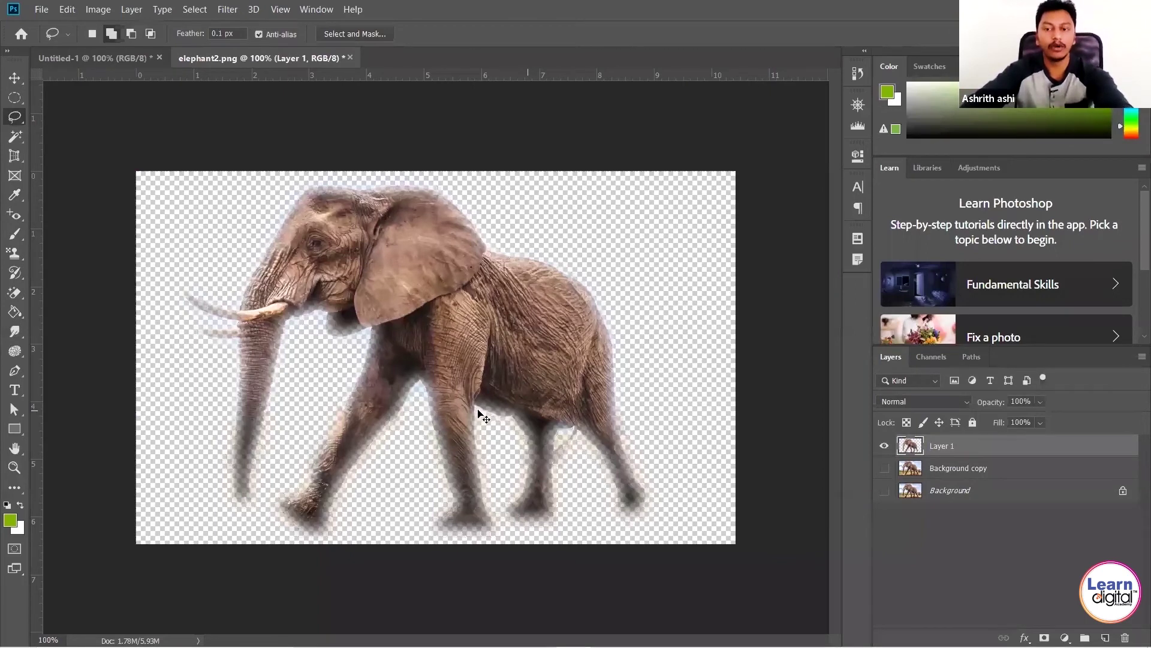
key("ctrl+plus")
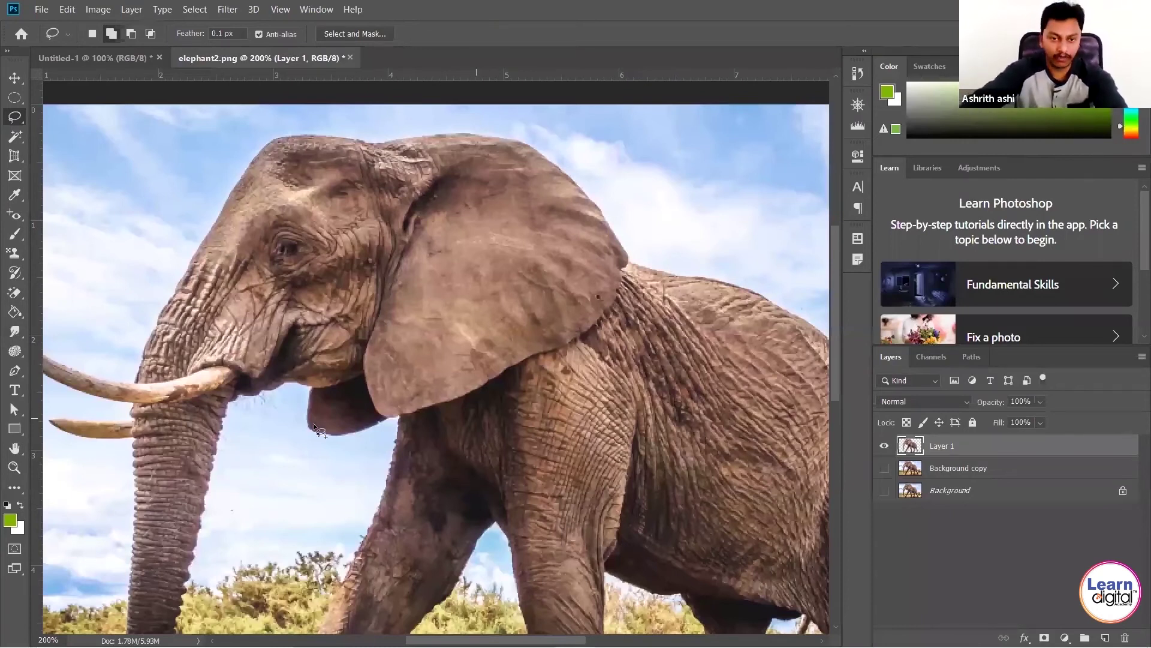
key("ctrl+z")
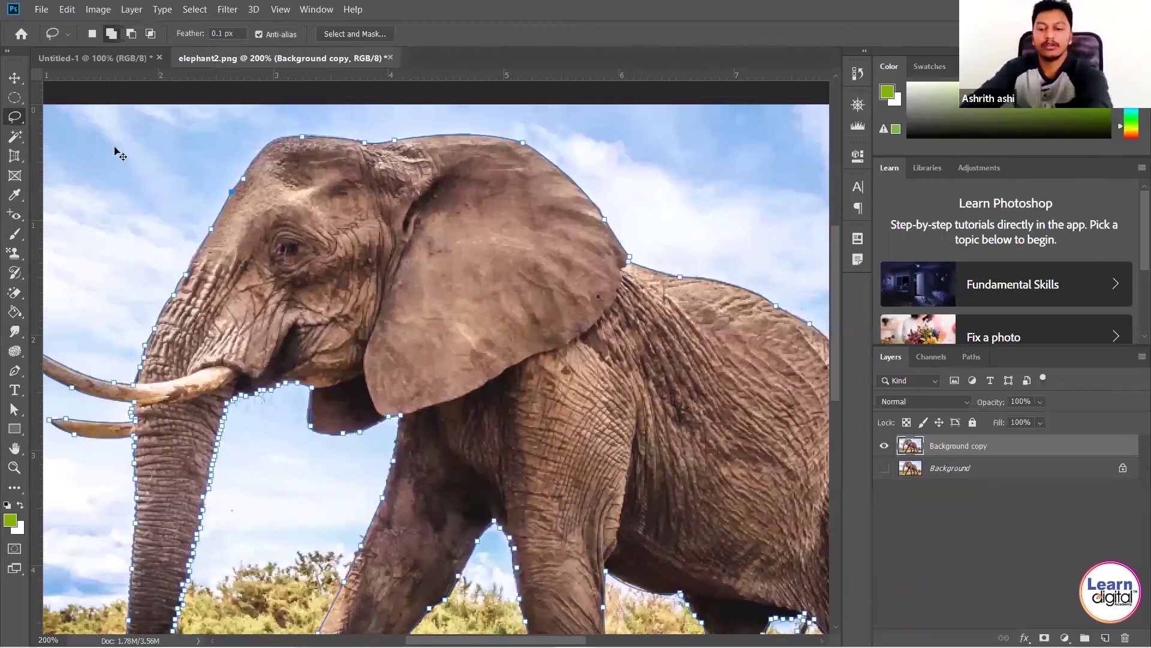
- Load the elephant path directly as a selection
key("ctrl+Return")
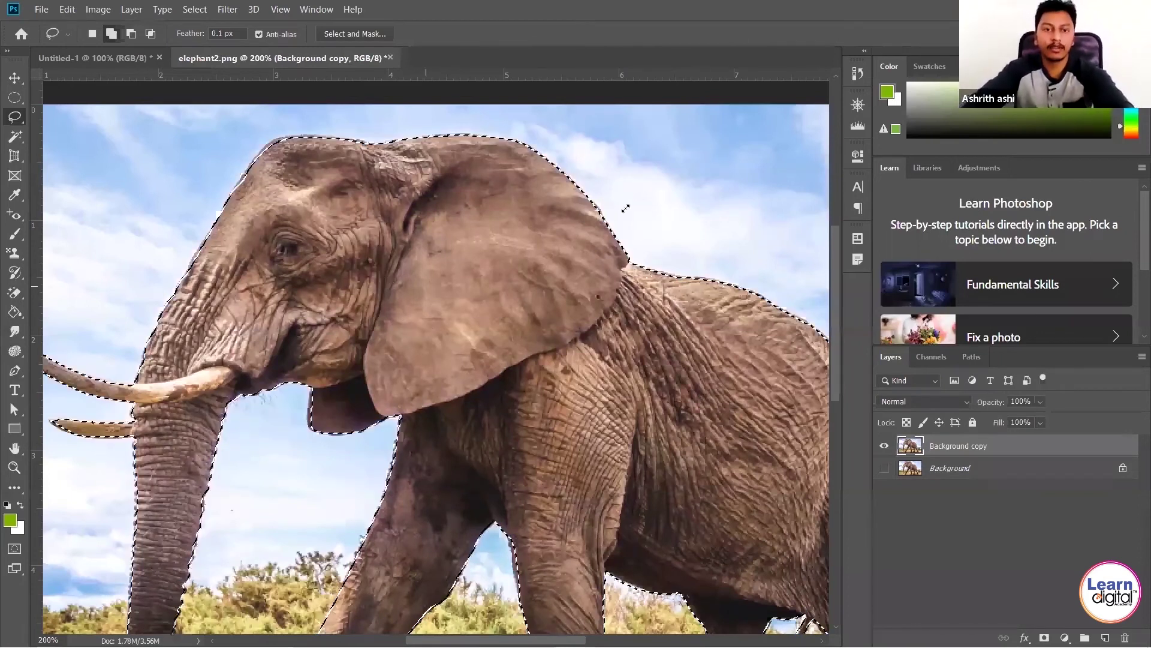
- Copy the selected elephant onto a new layer, shrink it to 51.11% with Free Transform and place it in front of the distant elephants
right_click(546, 388)
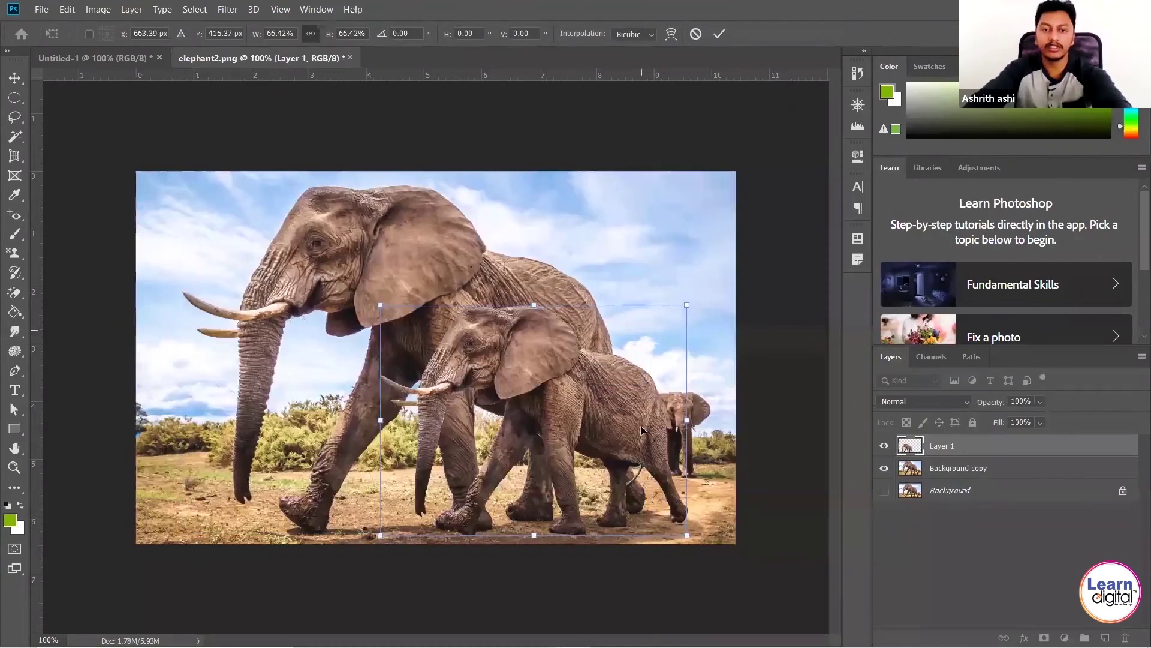
left_click_drag(685, 306, 615, 358)
left_click_drag(558, 450, 655, 449)
key("Return")
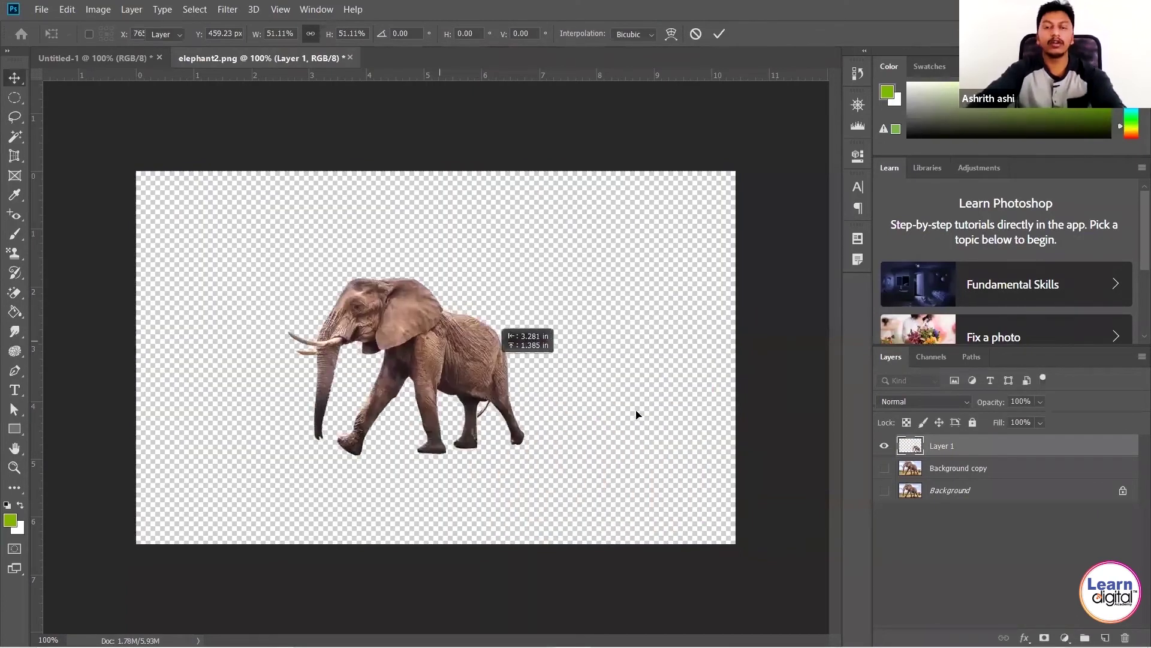
- Reposition the isolated elephant, enlarge it to 155.11% with Free Transform and place it in the canvas's lower-left area
left_click_drag(439, 341, 630, 416)
key("ctrl+t")
left_click_drag(468, 352, 315, 275)
left_click_drag(542, 384, 383, 303)
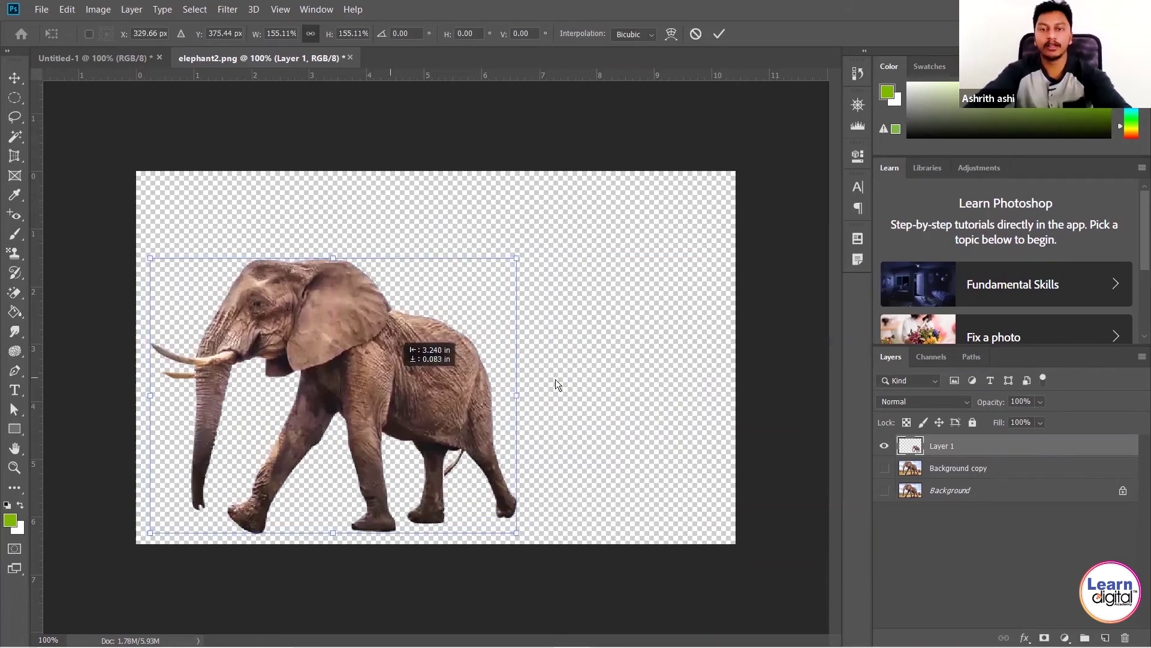
key("Return")
- Duplicate the elephant layer, then shrink the copy and place it behind the first elephant's rear
right_click(1053, 447)
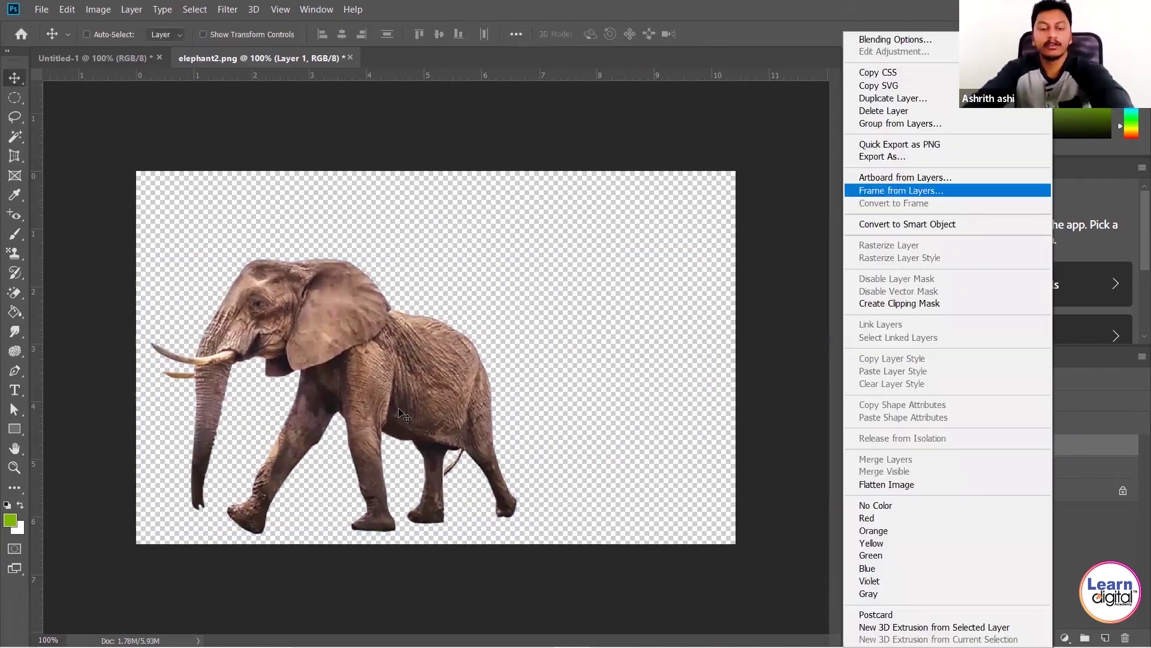
left_click(893, 98)
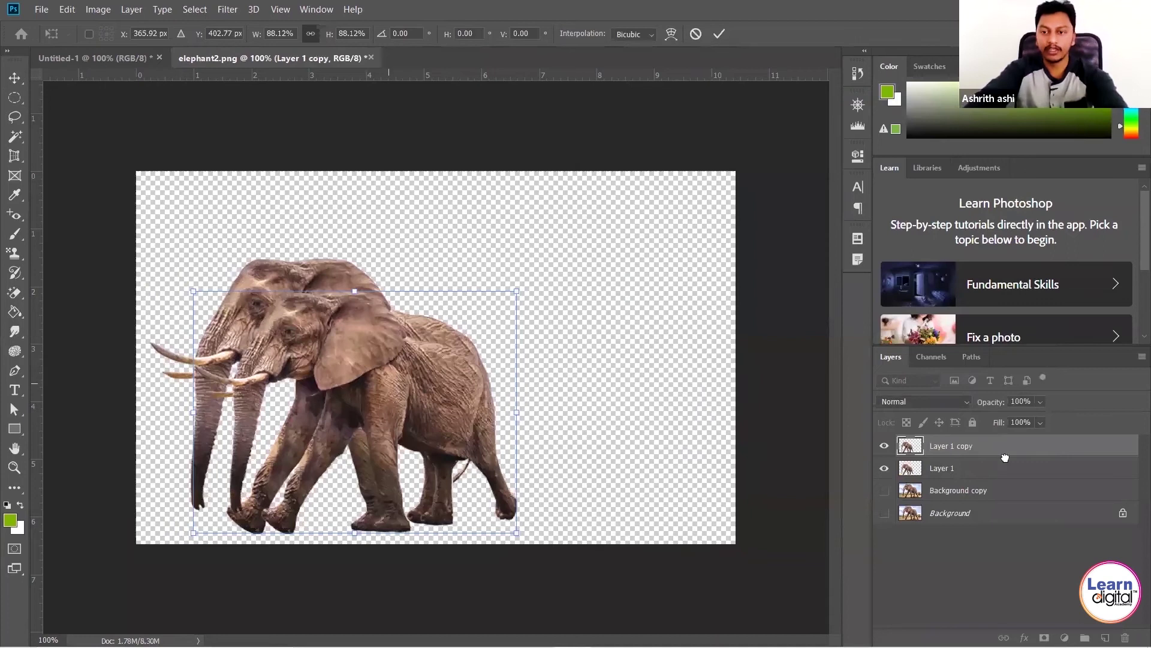
left_click_drag(417, 405, 612, 398)
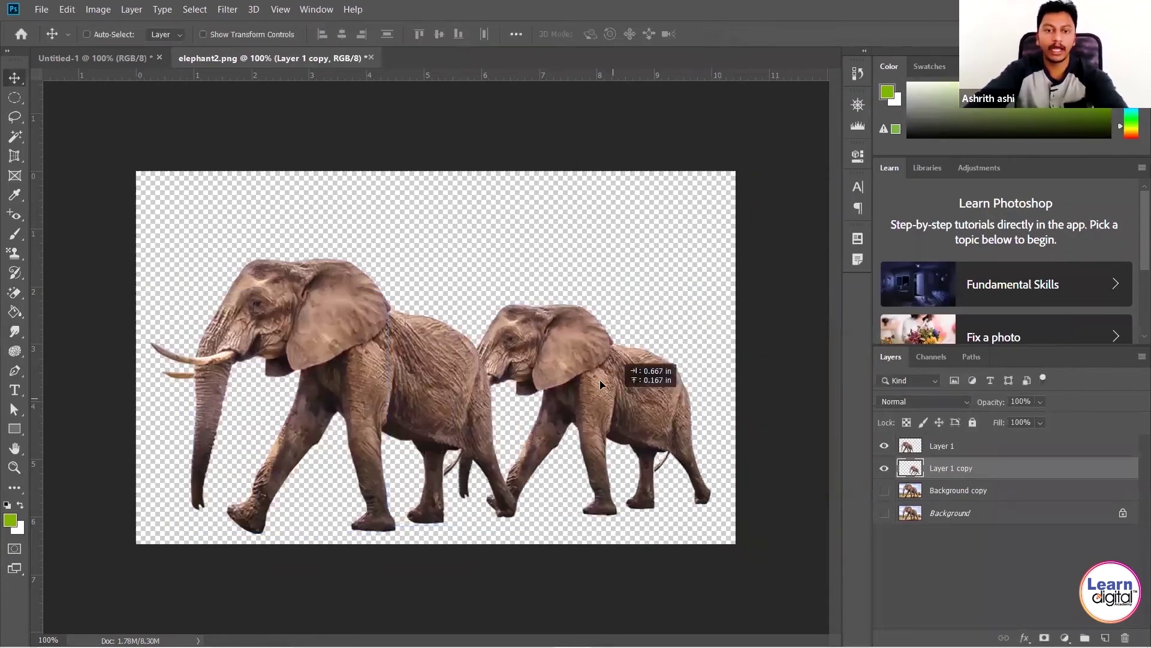
left_click_drag(601, 381, 596, 404)
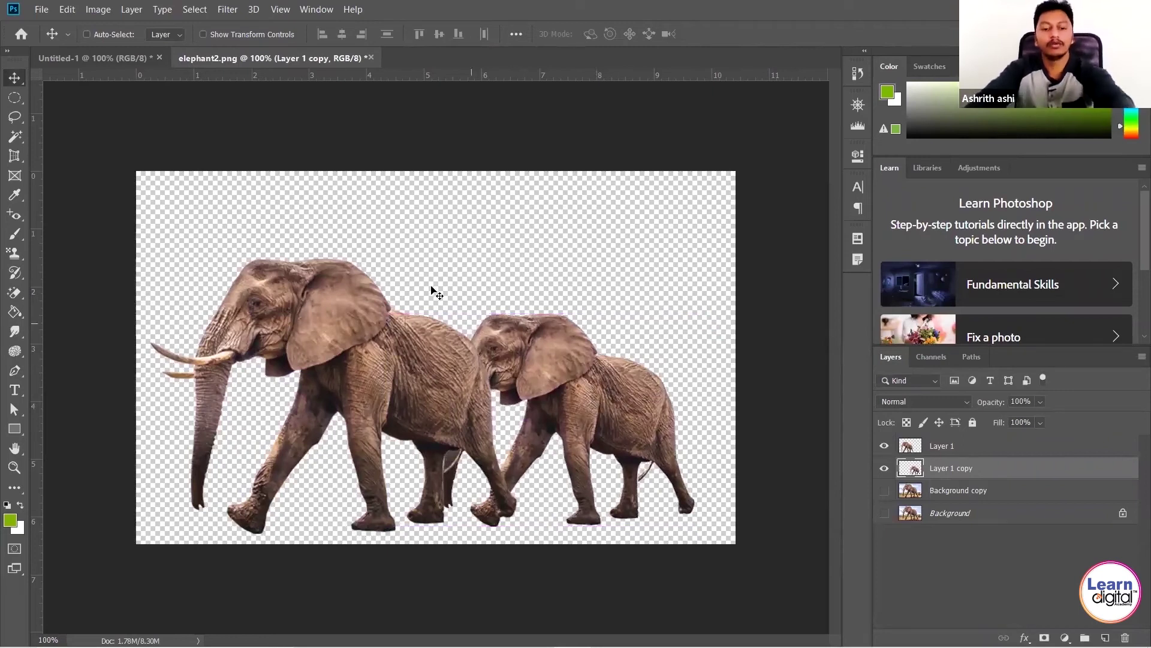
- Flip the smaller elephant horizontally and position it so its rear sits behind the larger elephant
key("ctrl+t")
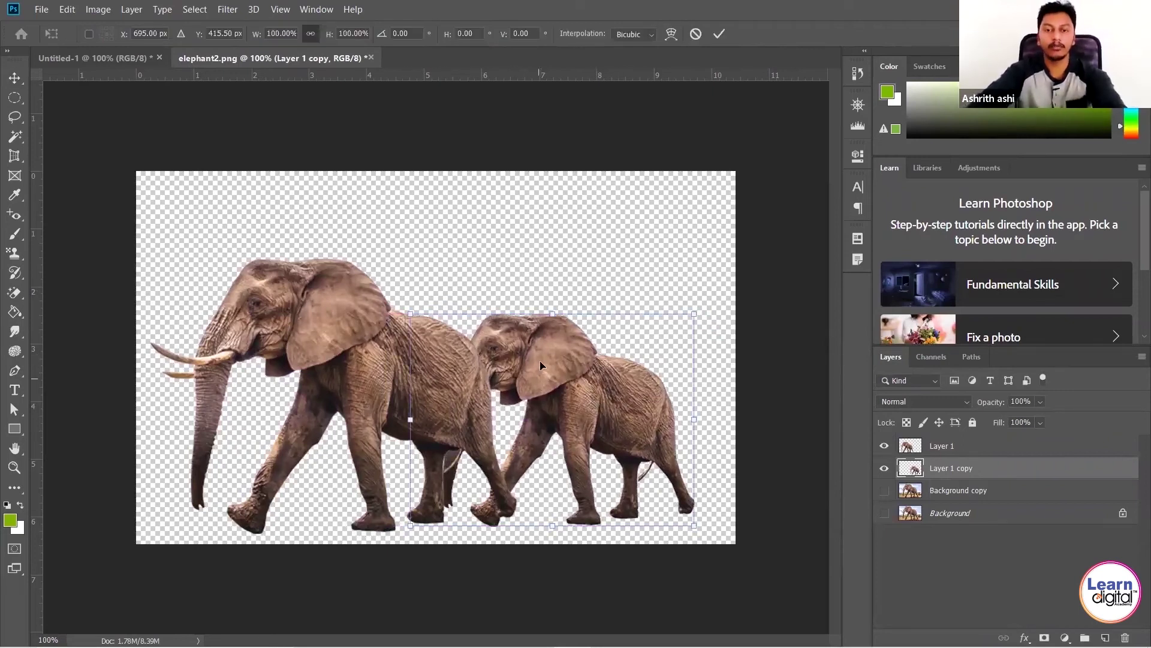
right_click(539, 361)
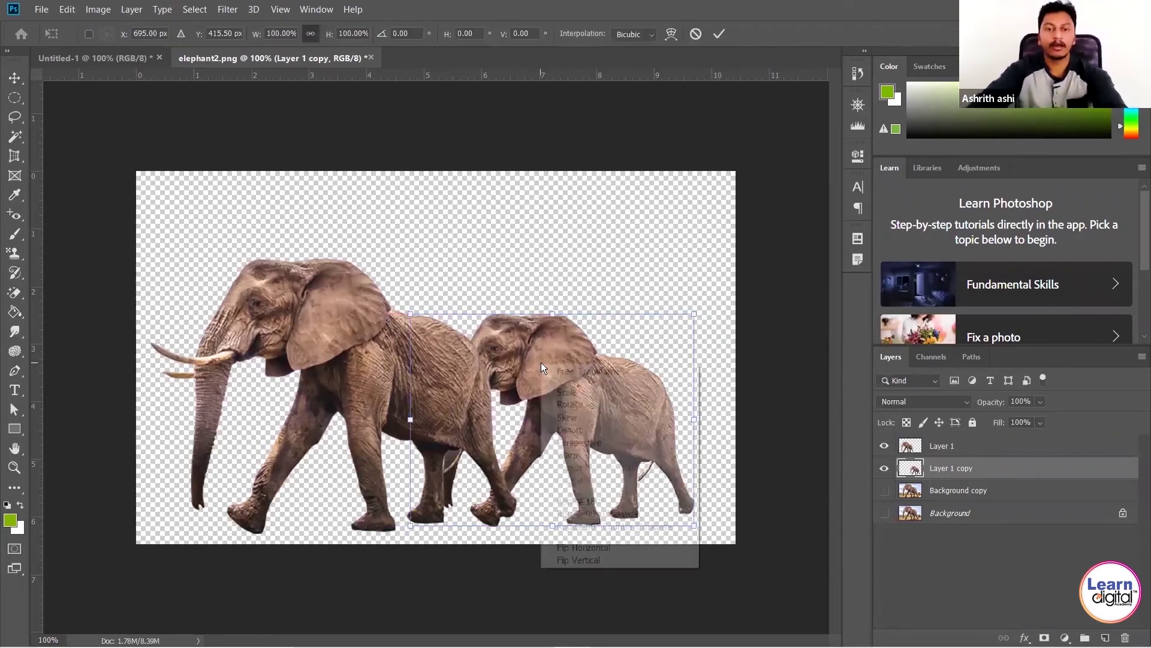
left_click(594, 547)
left_click(719, 35)
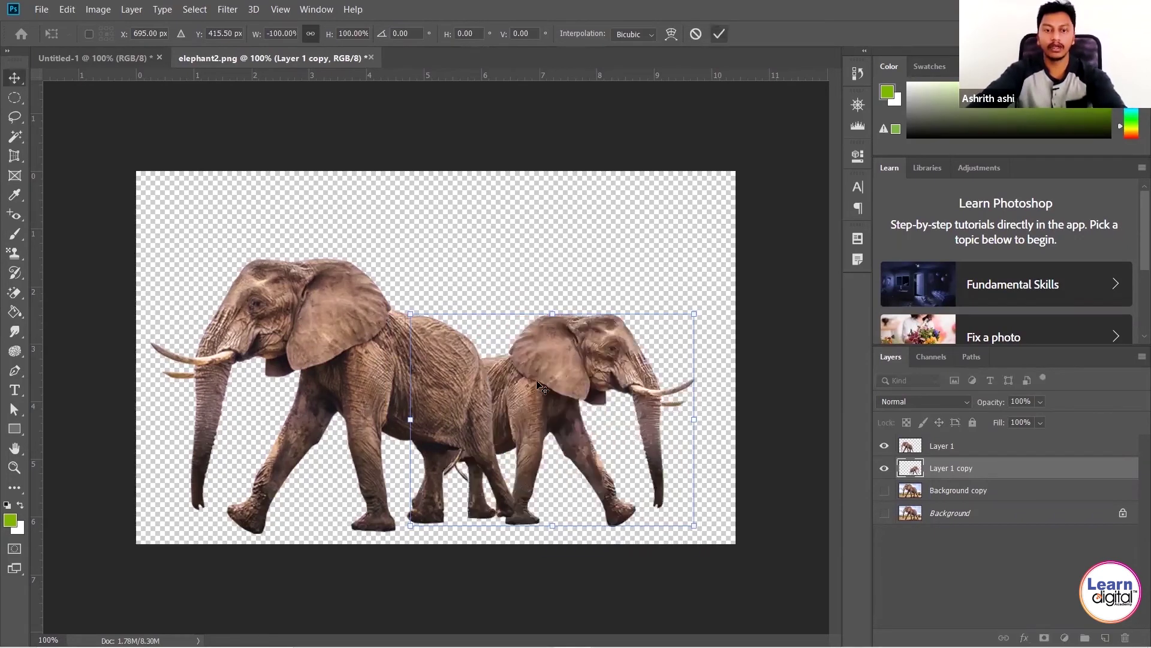
mouse_move(559, 371)
left_mouse_down()
mouse_move(568, 378)
mouse_move(550, 377)
mouse_move(570, 376)
left_mouse_up()
left_click_drag(447, 331, 458, 535)
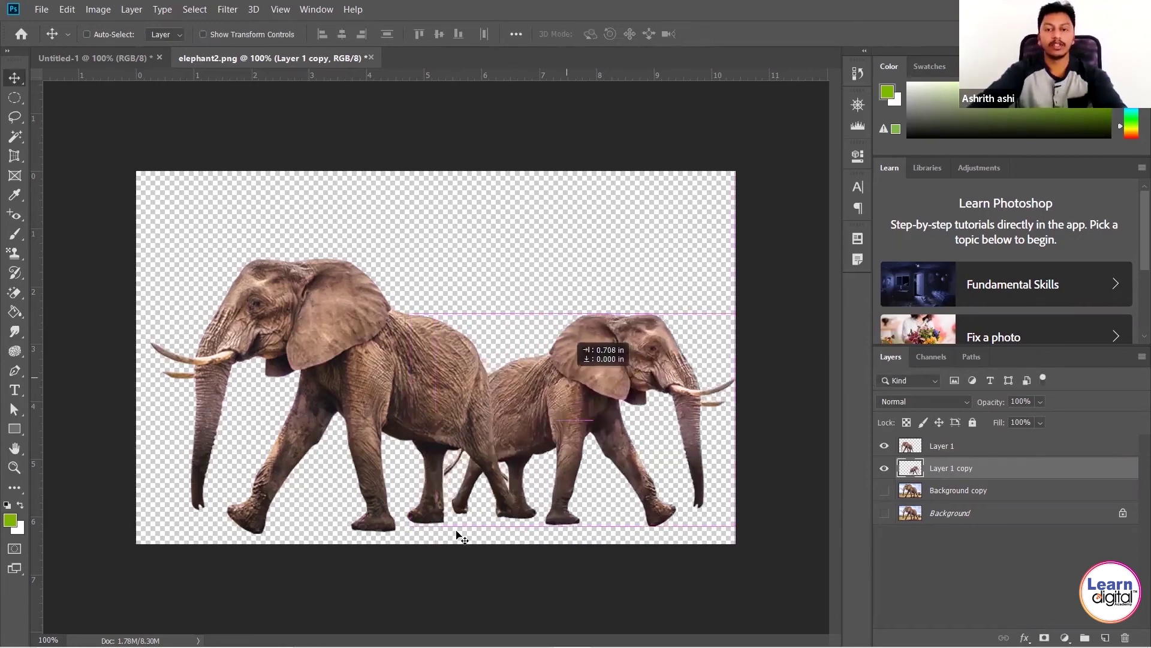
left_click_drag(567, 378, 551, 377)
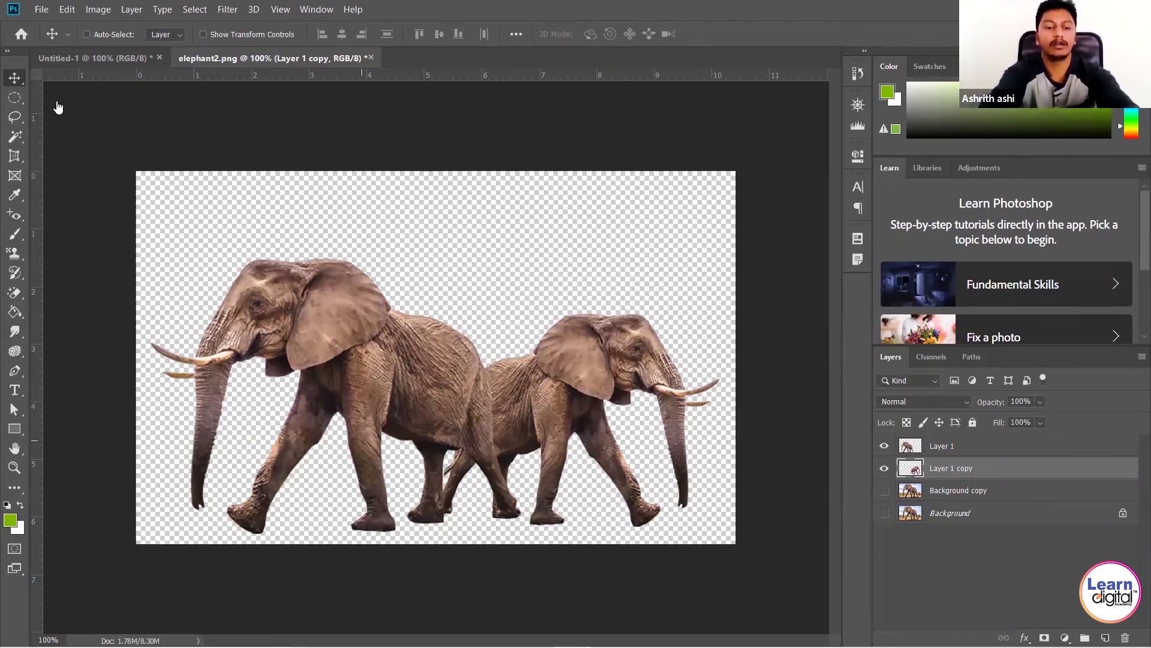
- Switch to Chrome, close the elephant photo's tab and search Google Images for "trees n sky"
key("alt+Tab")
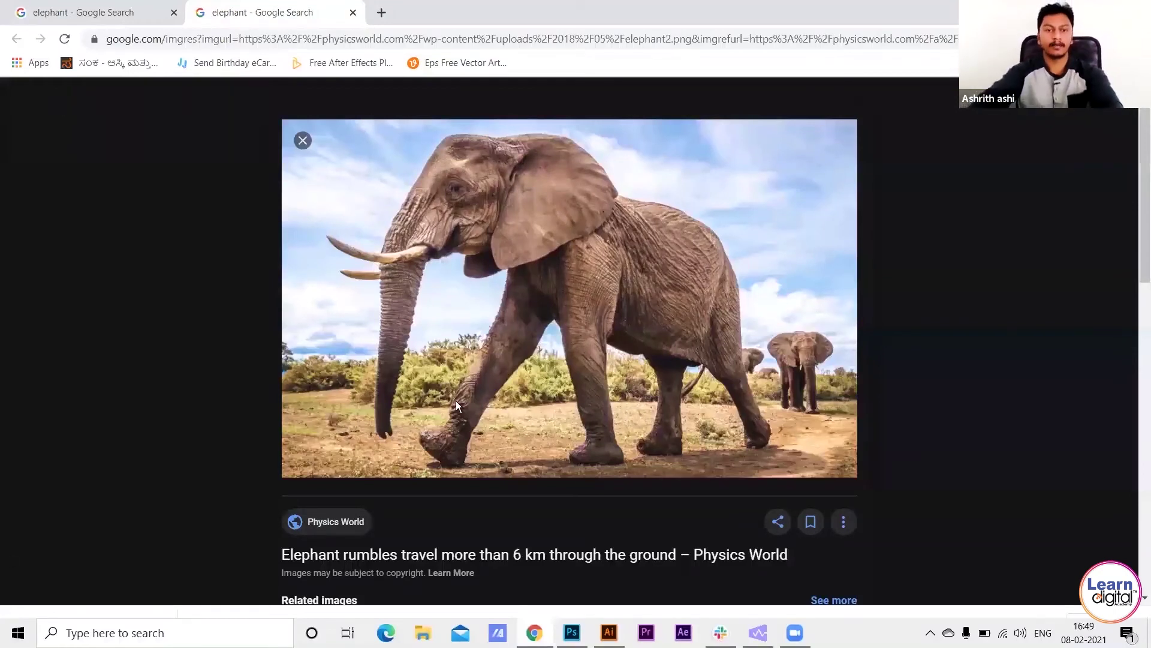
key("ctrl+w")
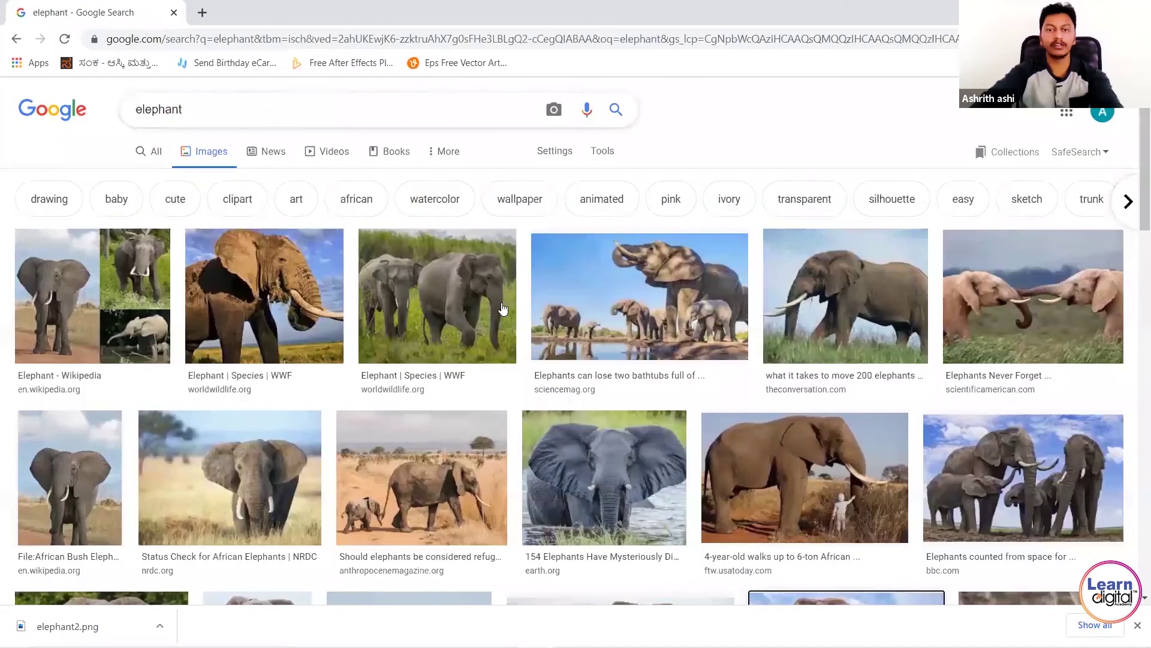
key("alt+Left")
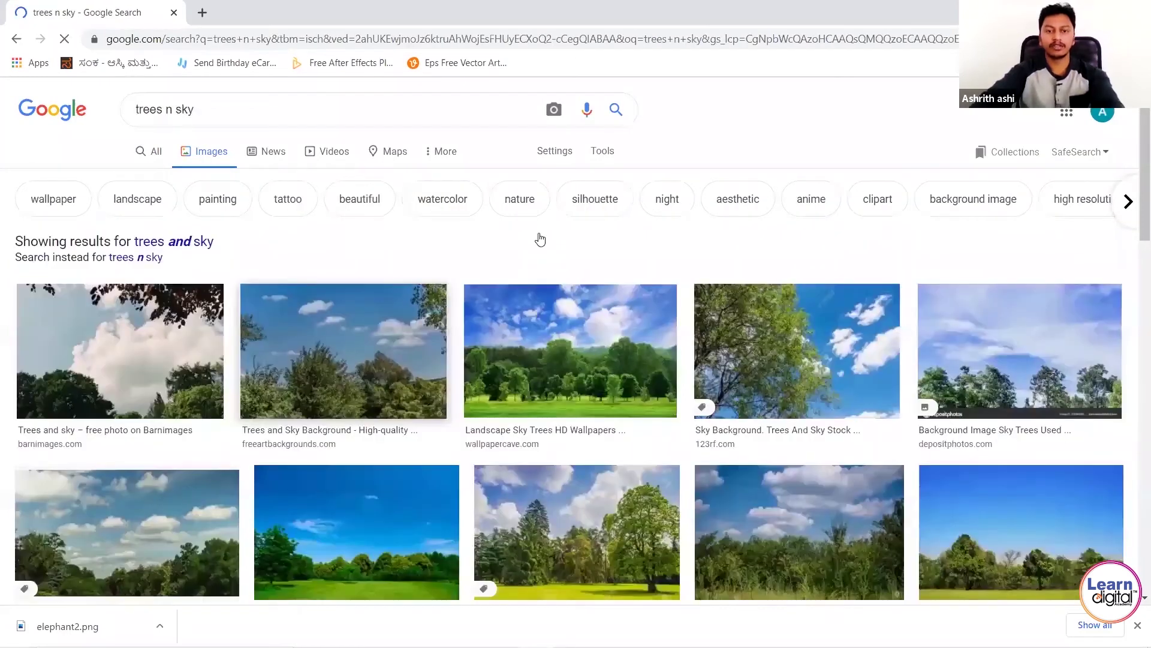
left_click(540, 237)
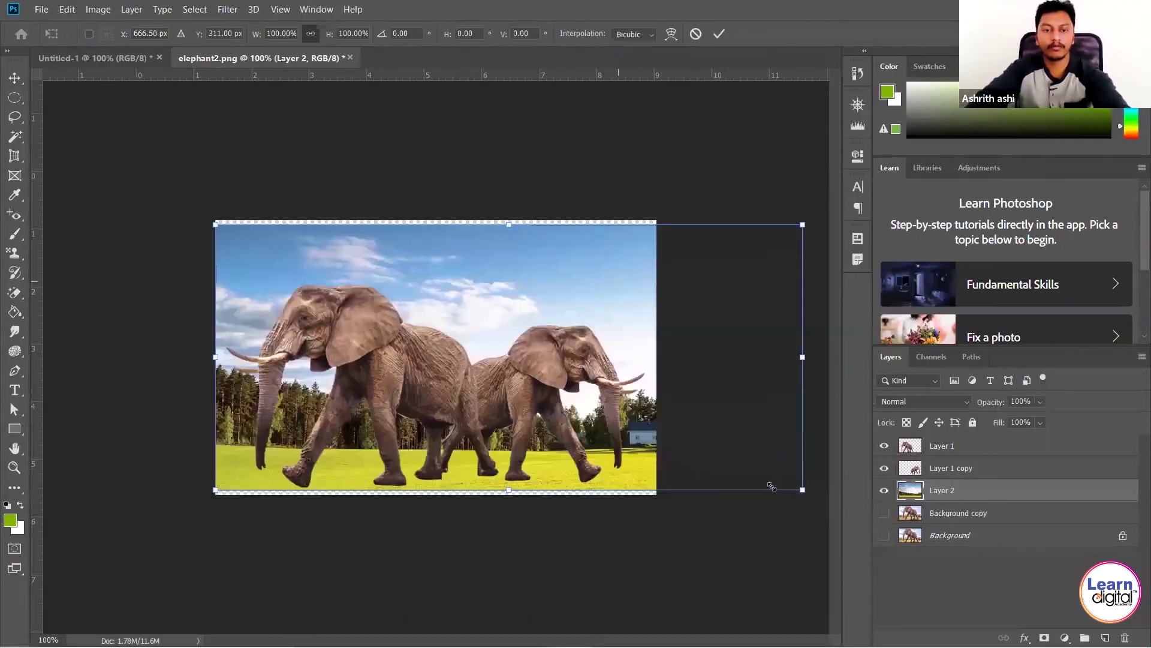
- Scale and position the landscape photo on Layer 2 so it fills the canvas behind both elephants
mouse_move(771, 485)
left_mouse_down()
mouse_move(830, 505)
mouse_move(747, 474)
left_mouse_up()
left_click_drag(530, 407, 472, 367)
left_click_drag(445, 429, 446, 481)
left_click(718, 36)
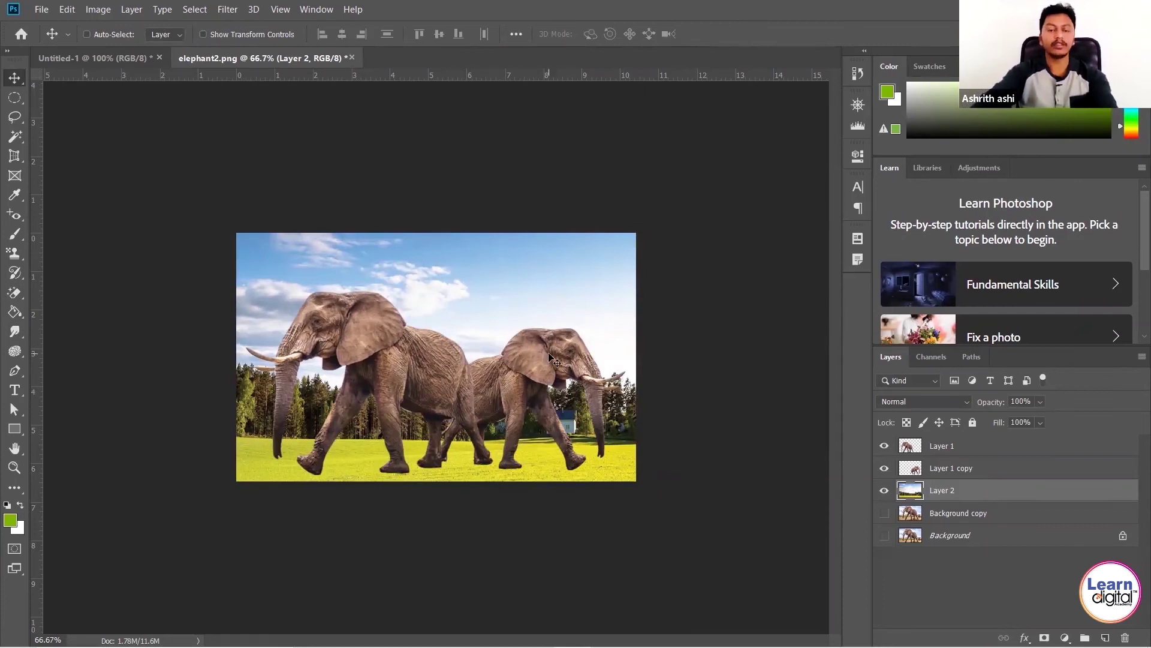
- Activate the Pen tool and hide the two elephant layers and the landscape layer
left_click(16, 379)
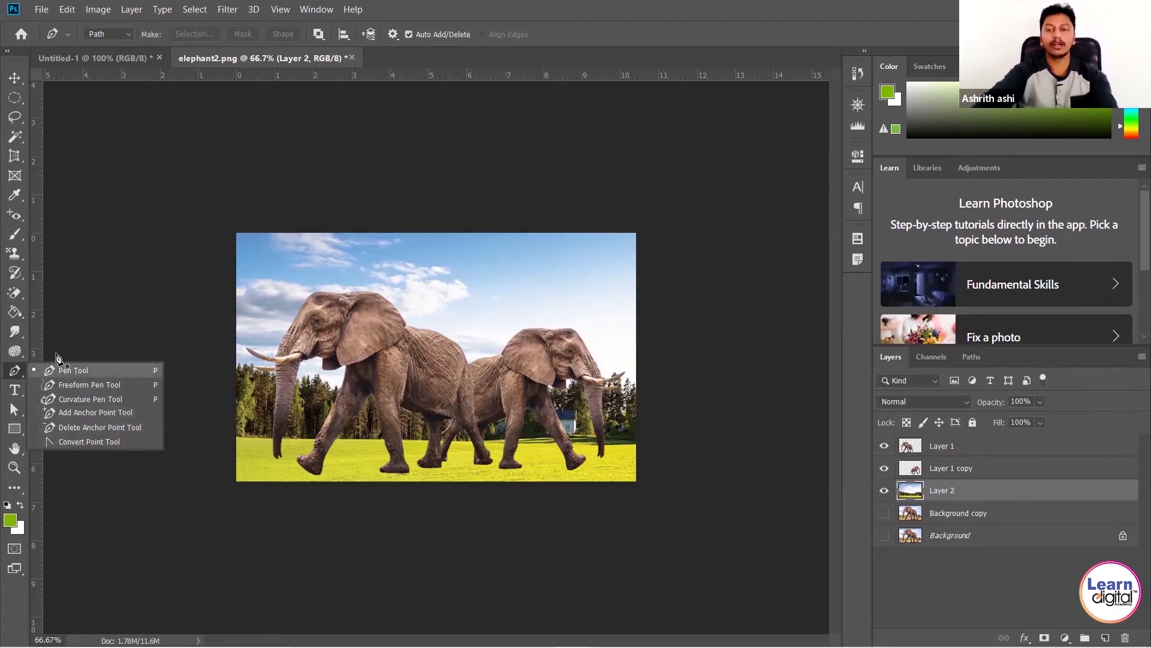
left_click_drag(884, 446, 885, 512)
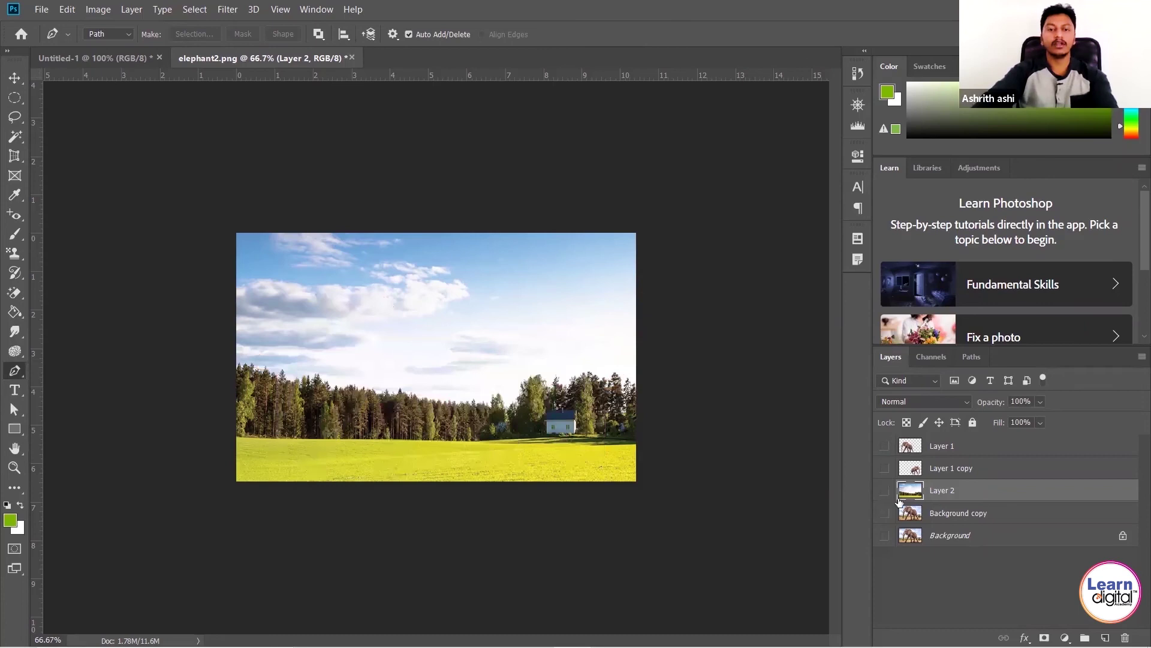
left_click(885, 514)
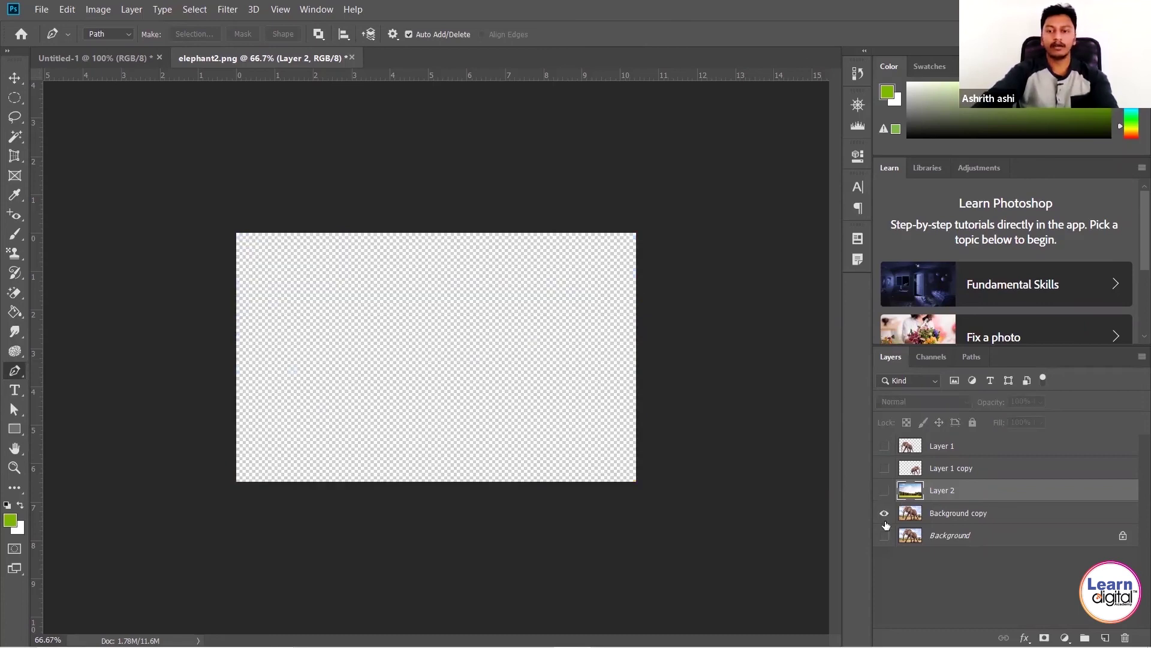
left_click(884, 514)
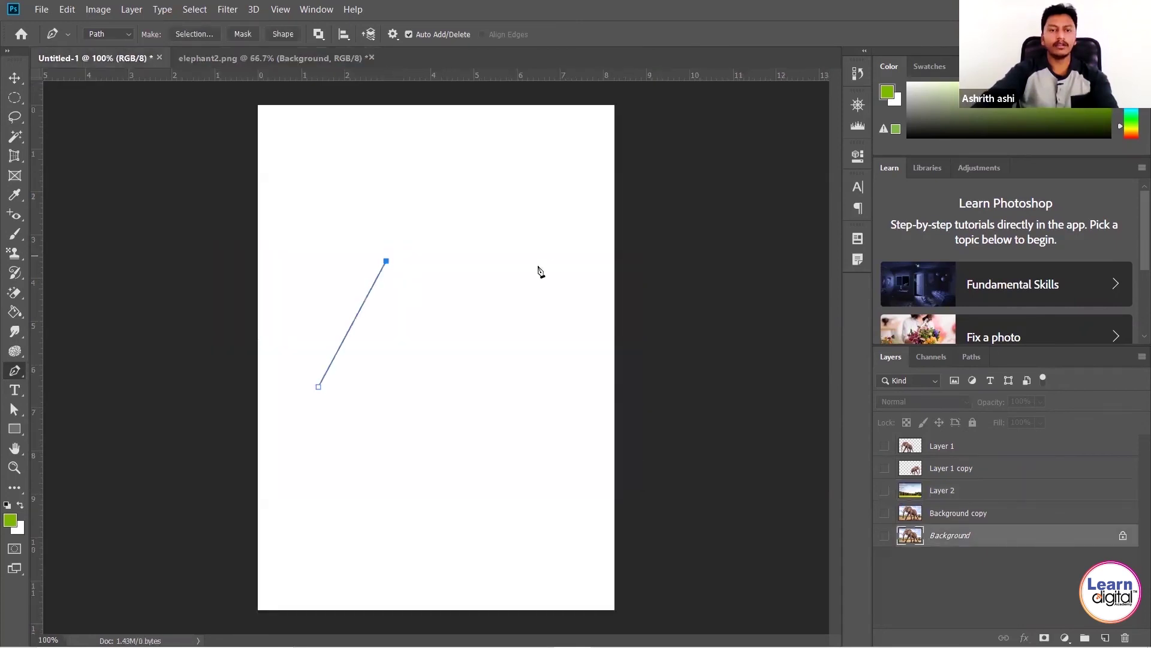
- Extend the two-point path in Untitled-1 into a closed, straight-sided, irregular shape with the Pen tool
left_click(541, 241)
left_click(534, 367)
left_click(487, 421)
left_click(400, 423)
left_click(356, 408)
left_click(361, 491)
left_click(536, 445)
left_click(533, 503)
left_click(418, 540)
left_click(323, 532)
left_click(319, 492)
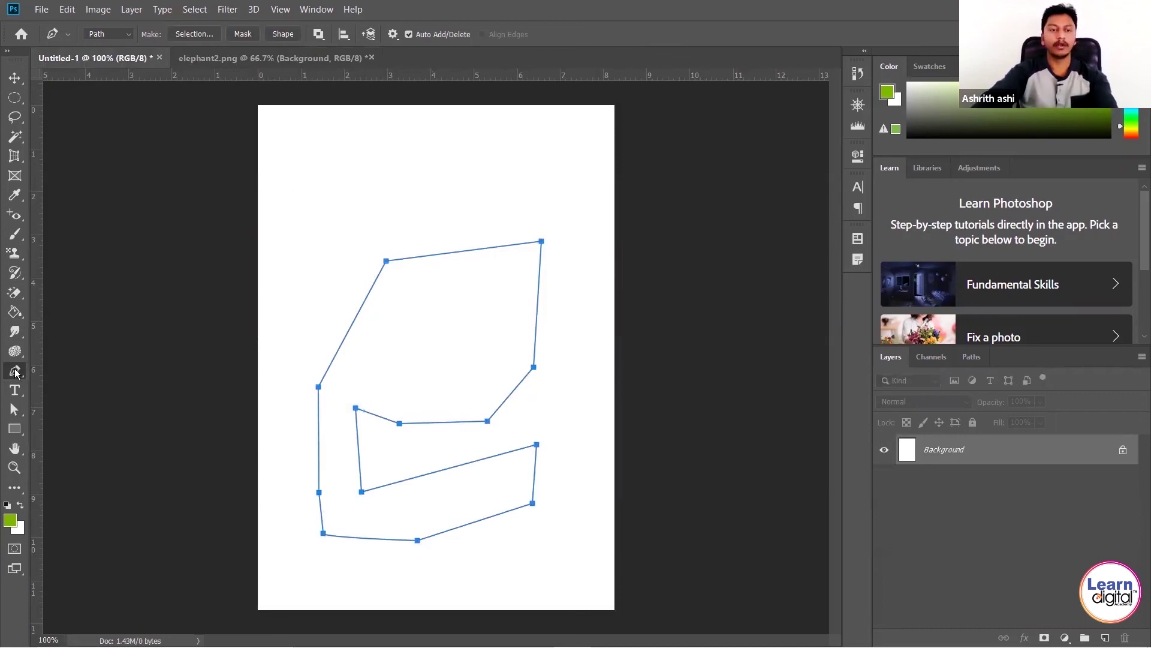
- Add an anchor point midway along the path's top edge and pull it upward into a curve
right_click(15, 371)
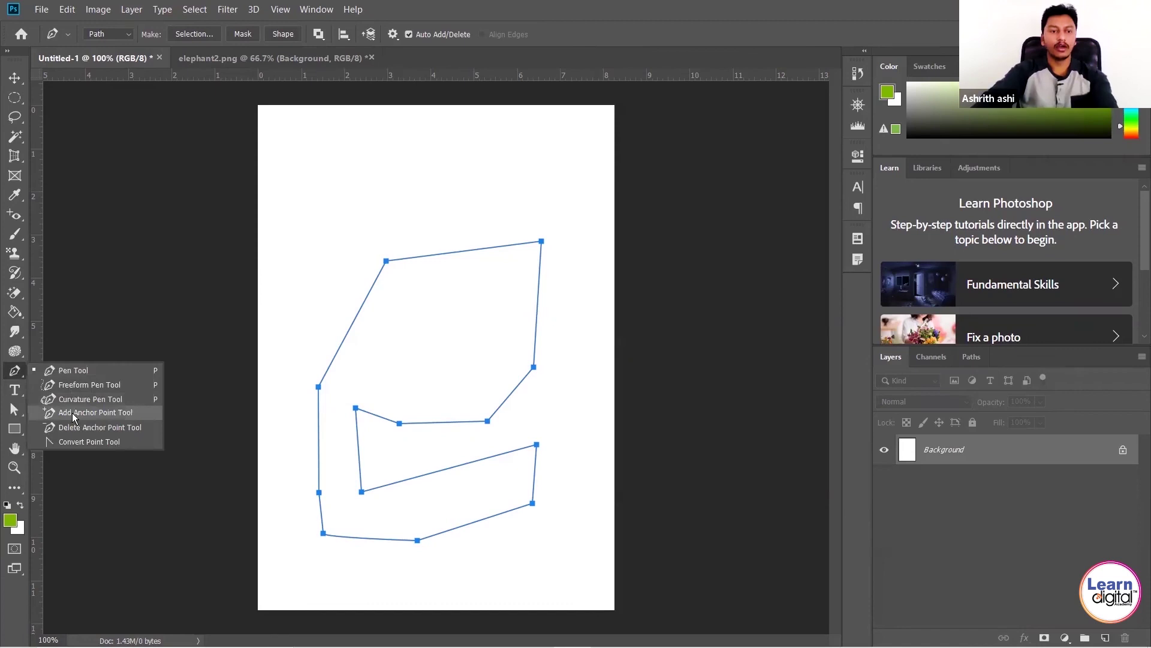
left_click(72, 413)
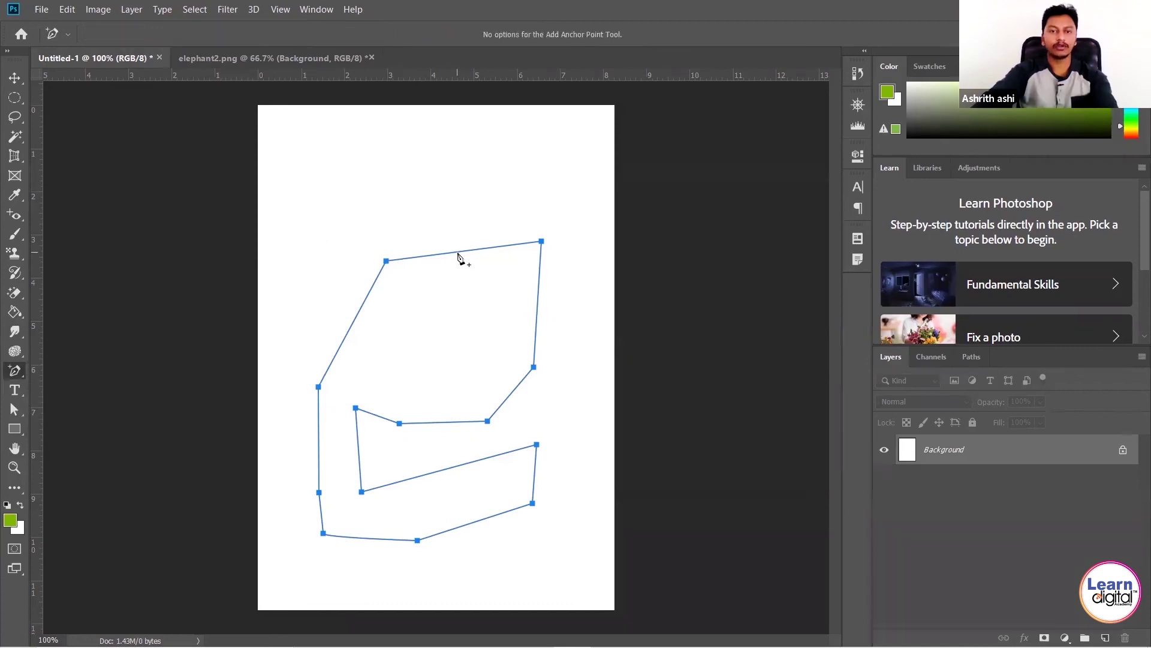
left_click_drag(458, 253, 452, 211)
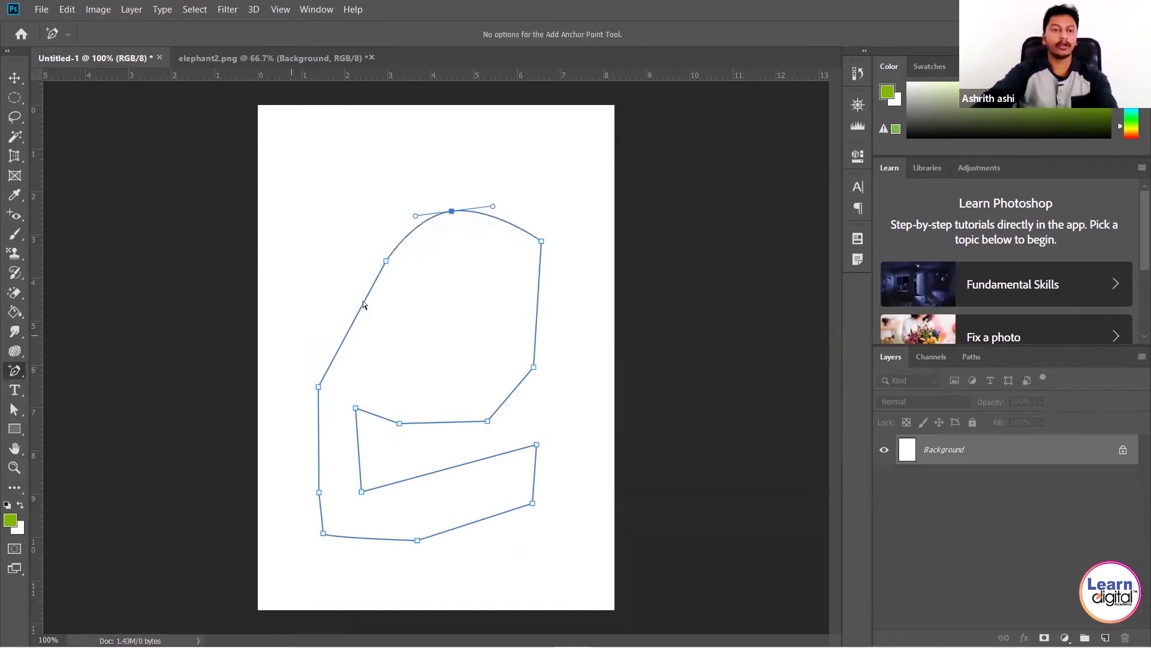
- Delete the raised anchor point and the path's upper-left corner point with the Delete Anchor Point tool
right_click(16, 373)
left_click(72, 428)
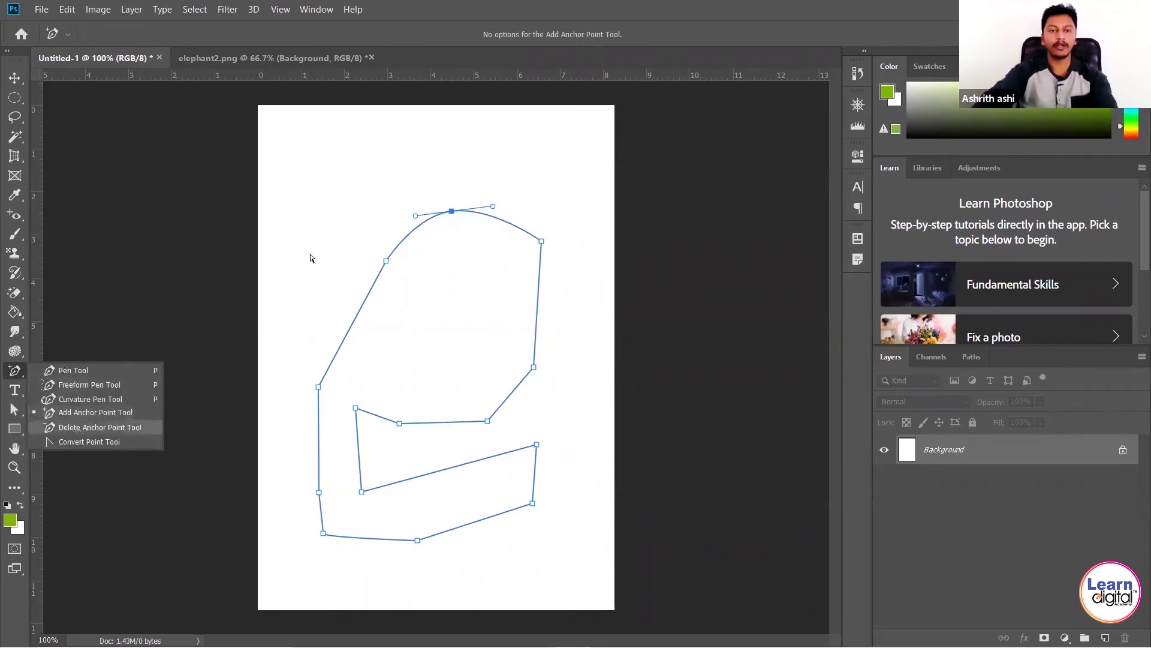
left_click(452, 213)
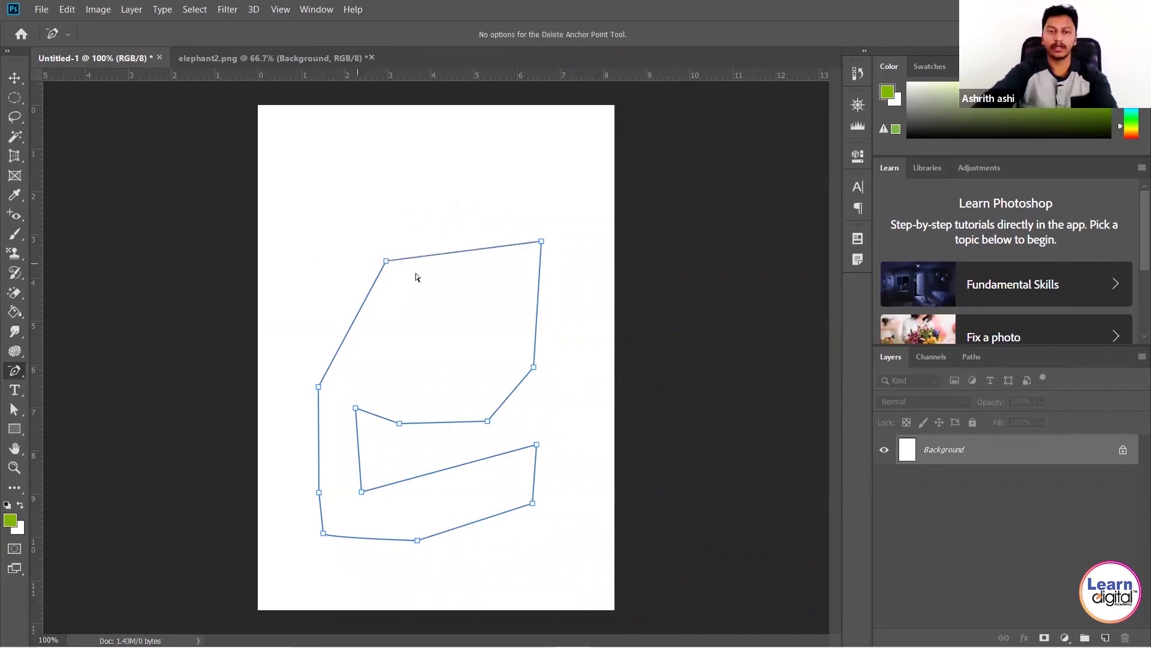
left_click(387, 263)
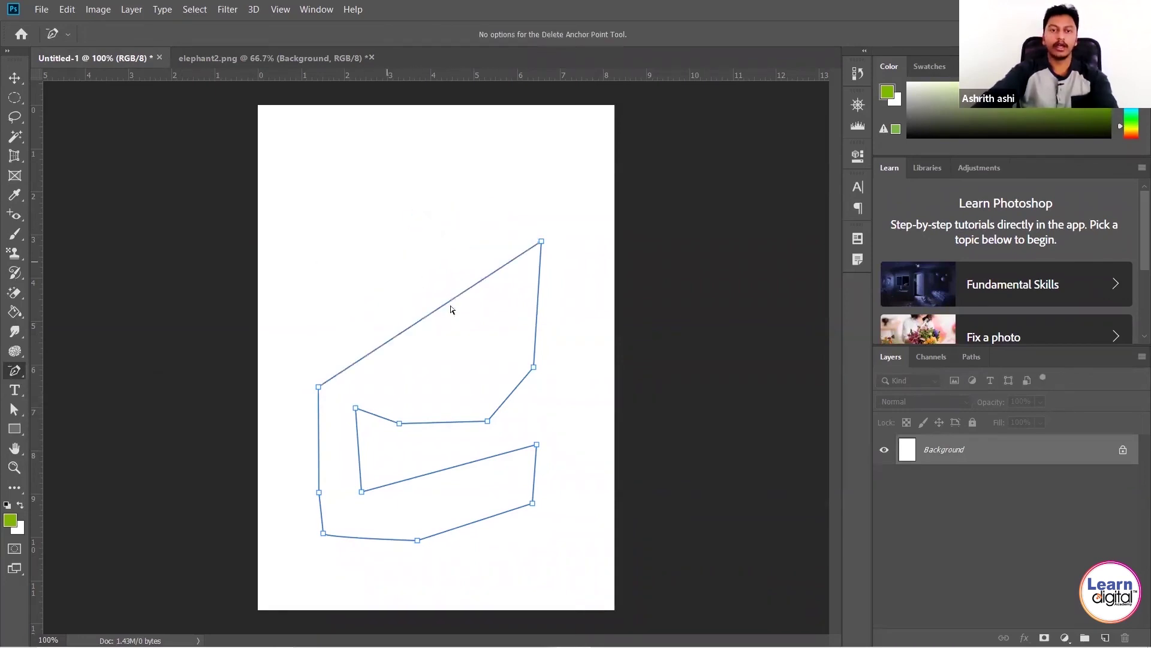
- Round the path's upper-right and left corner points into smooth curves with the Convert Point tool
right_click(15, 371)
left_click(90, 441)
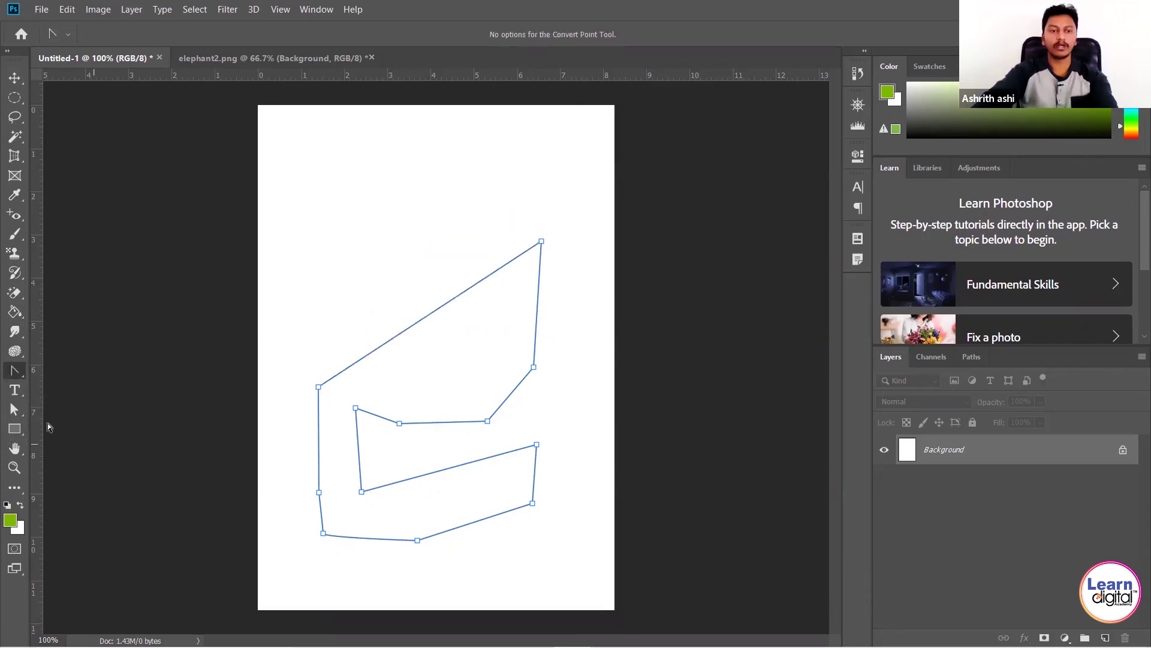
left_click_drag(542, 242, 607, 282)
left_click_drag(318, 387, 332, 221)
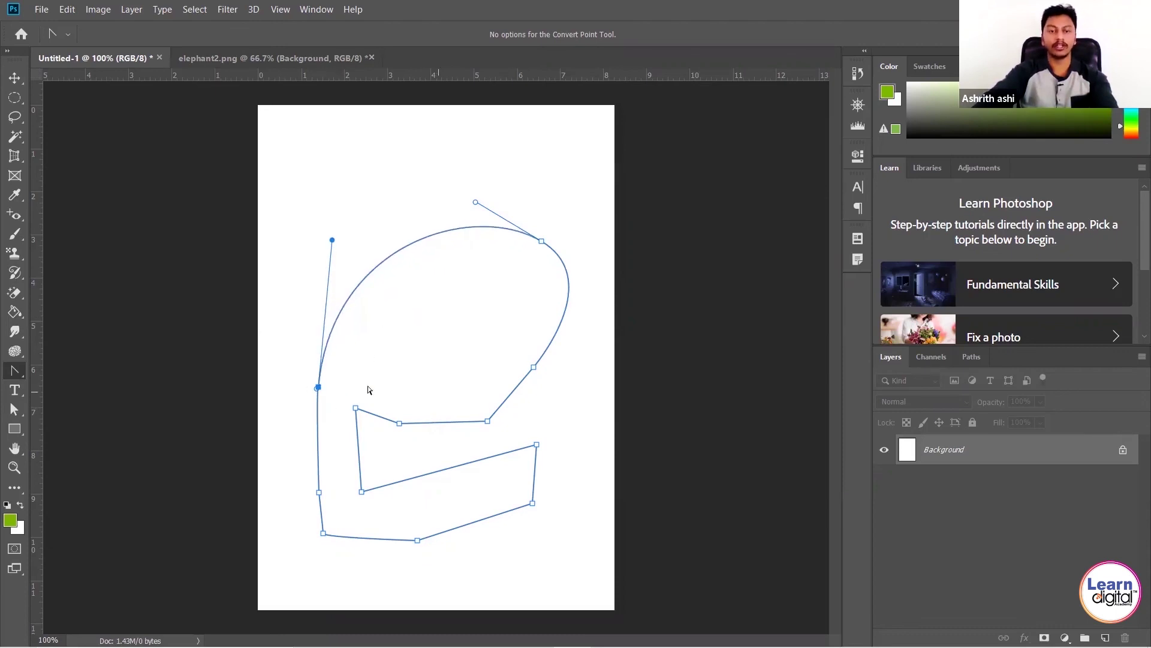
- Choose the Curvature Pen tool and undo the whole practice path until the page is blank
right_click(16, 377)
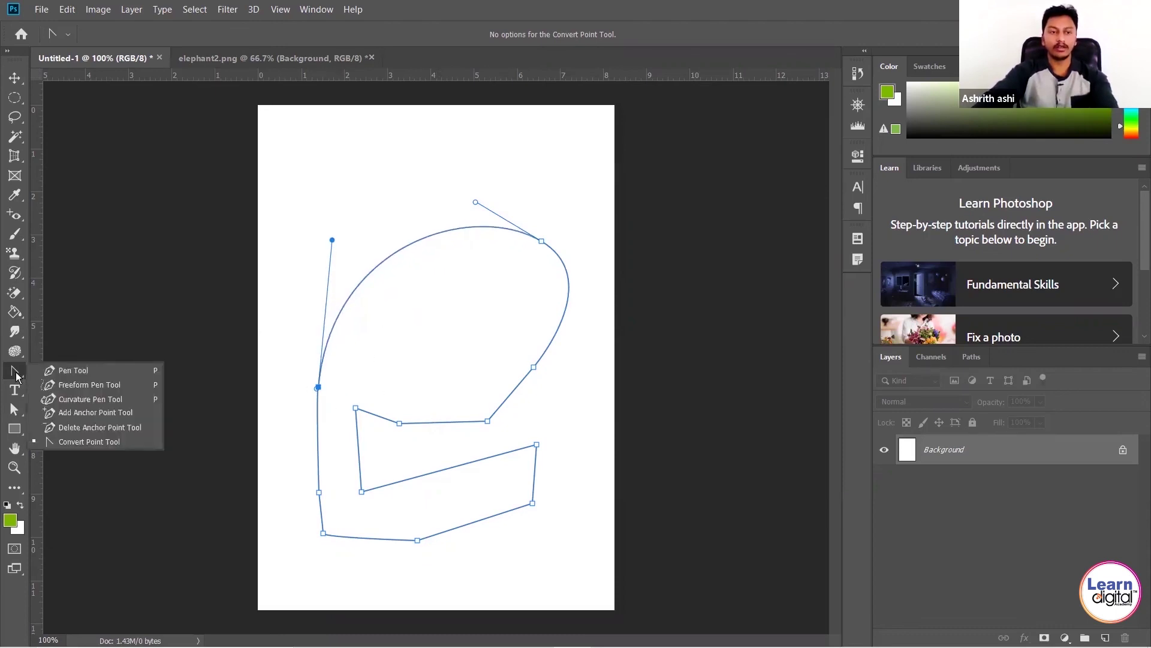
left_click(87, 399)
key("ctrl+z")
key("ctrl+z")
key("ctrl+z")
key("ctrl+z")
key("ctrl+z")
key("ctrl+z")
key("ctrl+z")
key("ctrl+z")
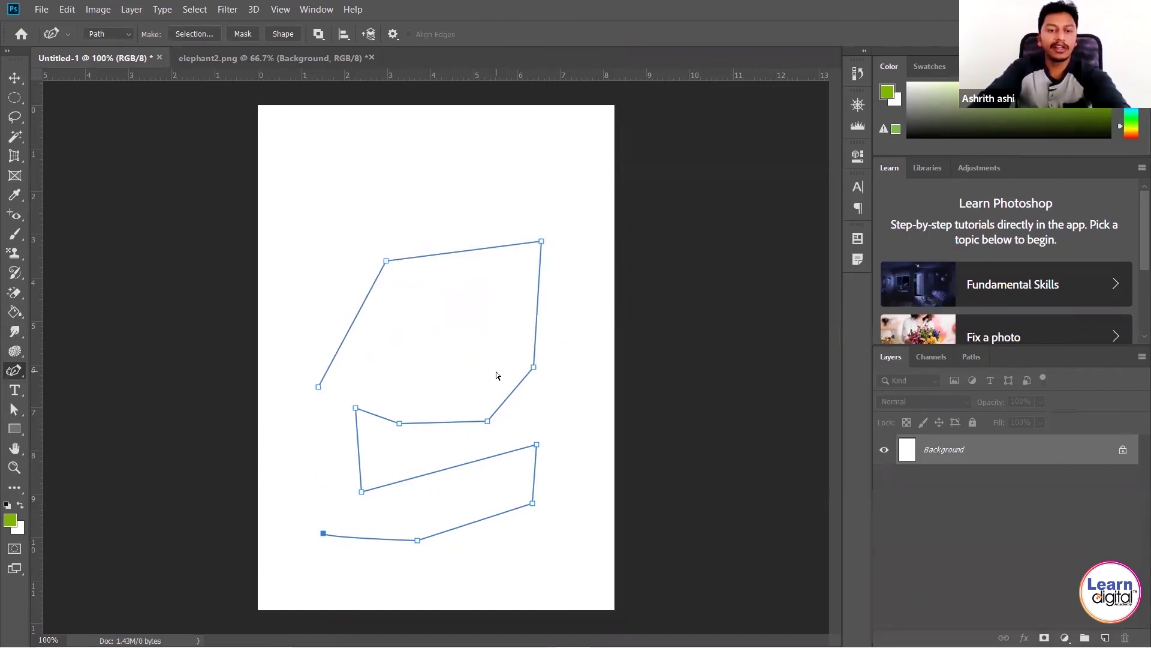
key("ctrl+z")
key("ctrl+z")
key("ctrl+z")
key("ctrl+z")
key("ctrl+z")
key("ctrl+z")
key("ctrl+z")
key("ctrl+z")
key("ctrl+z")
key("ctrl+z")
key("ctrl+z")
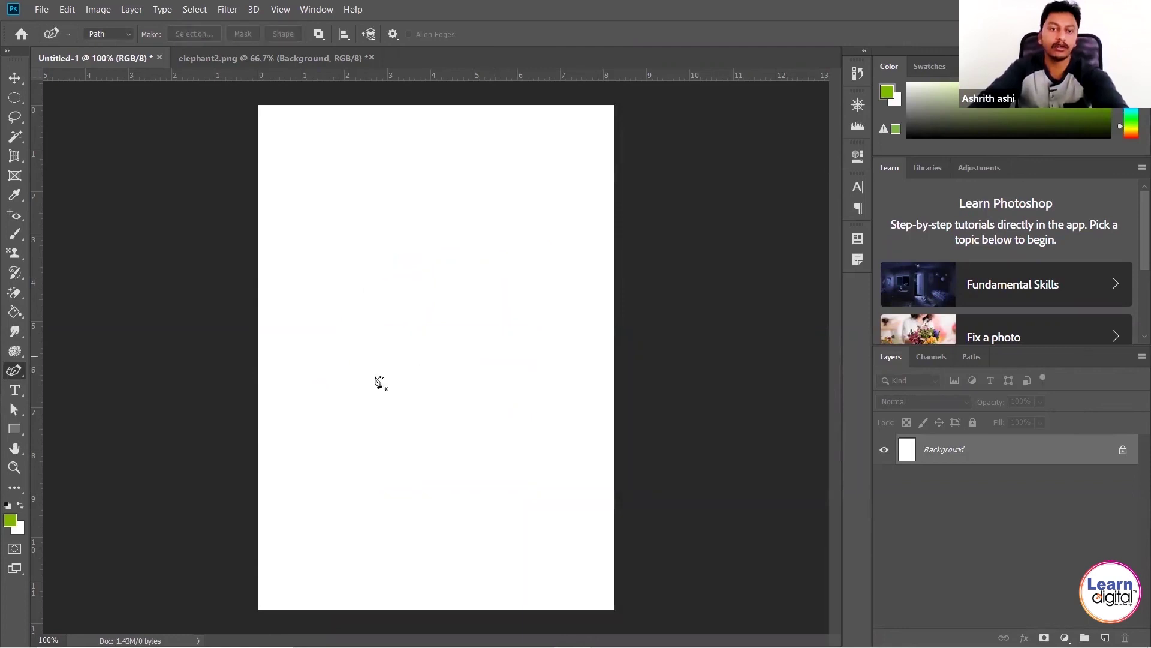
- Draw an inward spiral of nine points on the blank page with the Curvature Pen tool
left_click(324, 395)
left_click(445, 233)
left_click(544, 372)
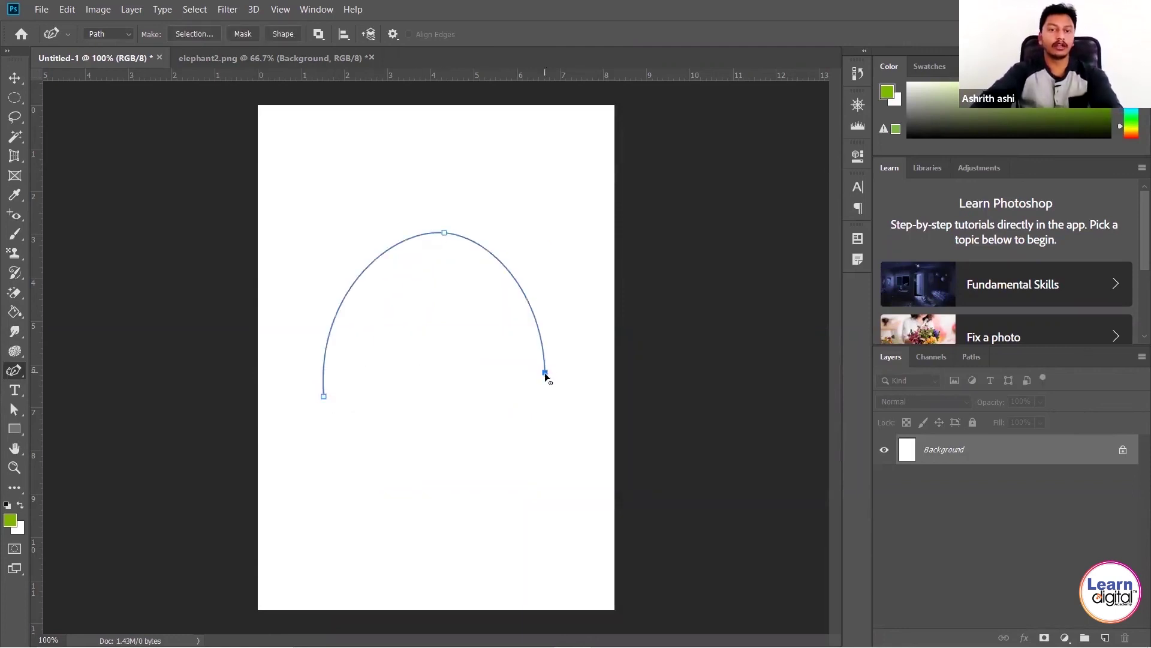
left_click(496, 462)
left_click(391, 354)
left_click(485, 318)
left_click(504, 394)
left_click(431, 392)
left_click(454, 347)
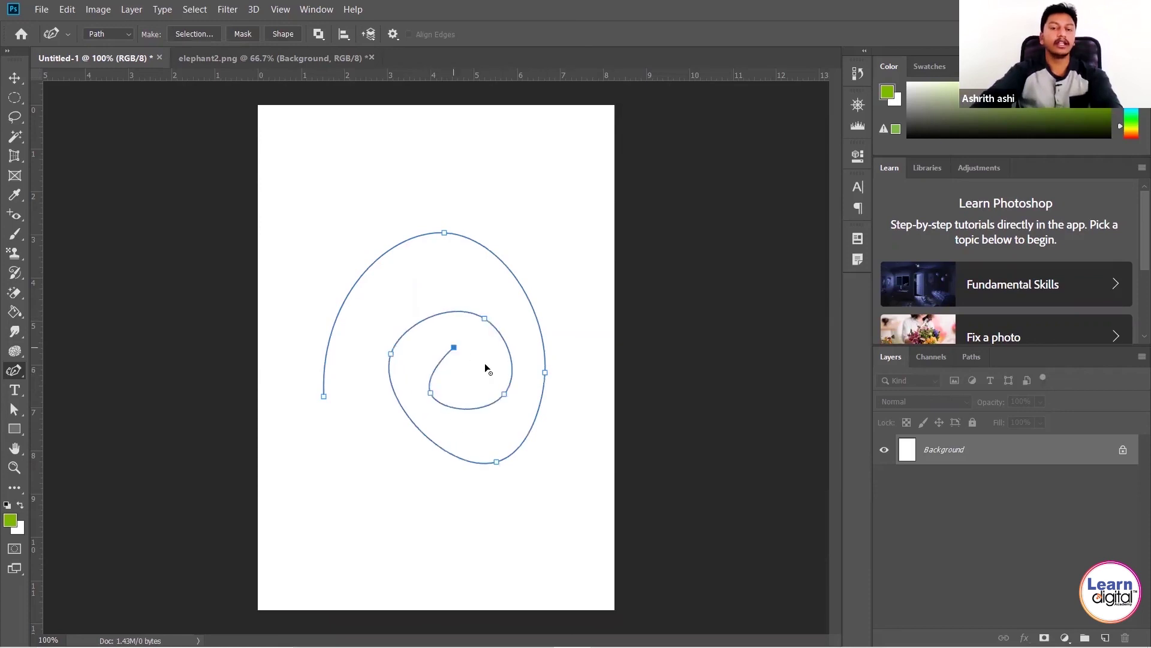
- Extend the spiral's inner end with four more curved points, winding it toward the center
left_click(492, 375)
left_click(451, 394)
left_click(450, 367)
left_click(475, 374)
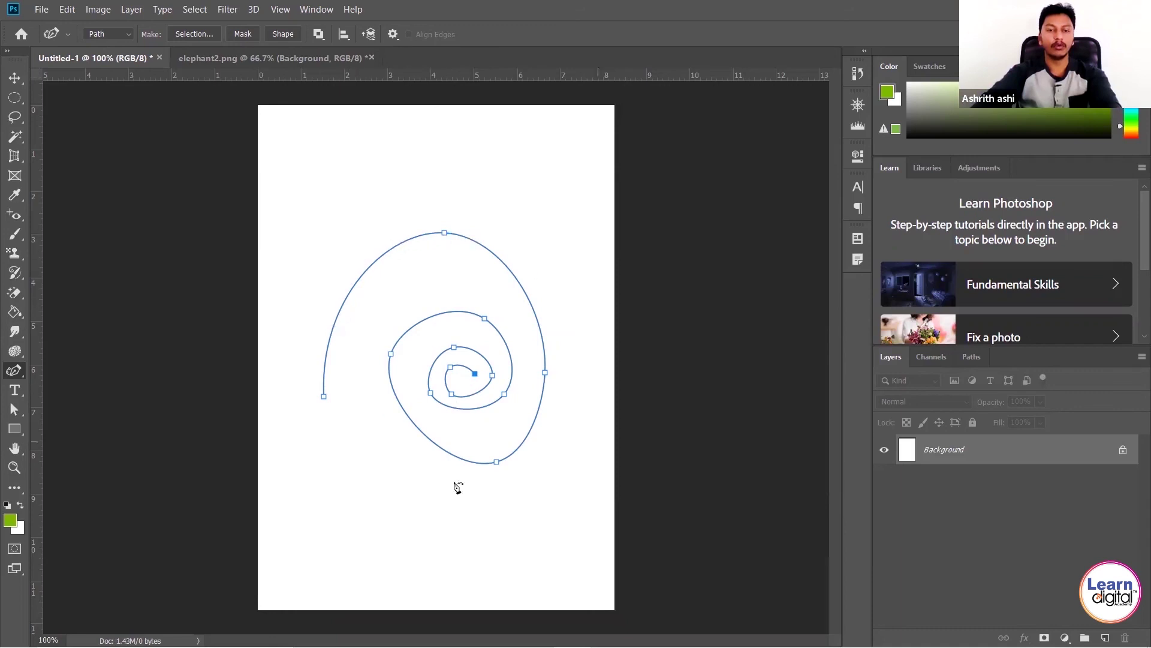
- Delete the spiral's points one after another from its inner end until the page is blank
key("BackSpace")
key("BackSpace")
key("BackSpace")
key("BackSpace")
key("BackSpace")
key("BackSpace")
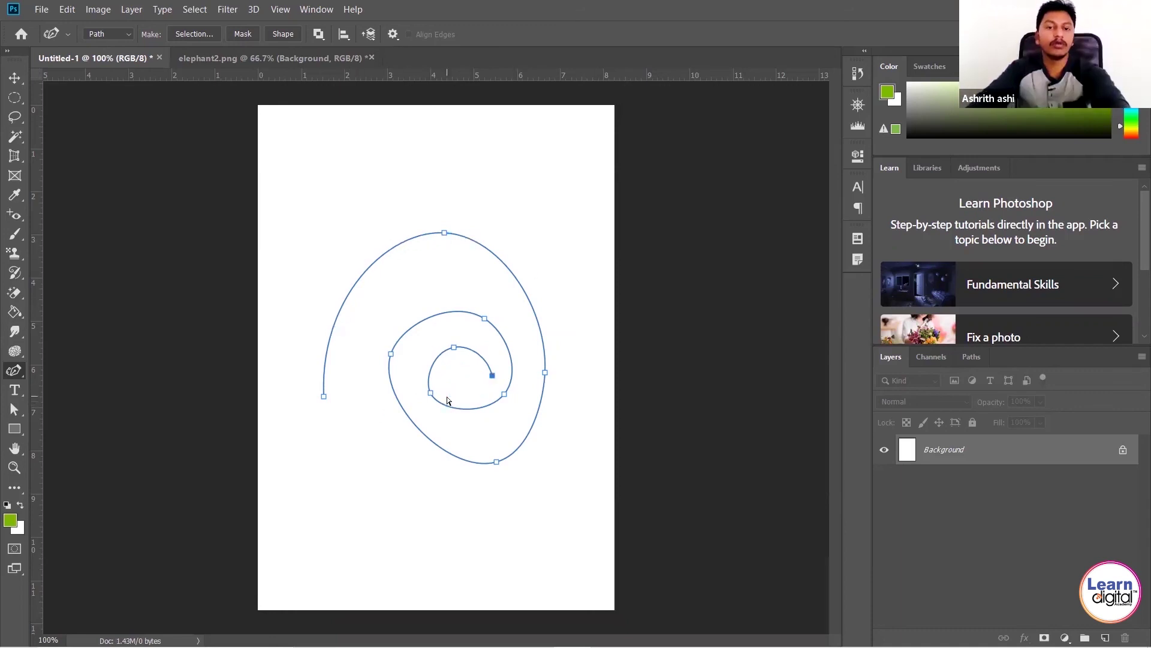
key("BackSpace")
key("BackSpace")
key("BackSpace")
key("BackSpace")
key("BackSpace")
key("BackSpace")
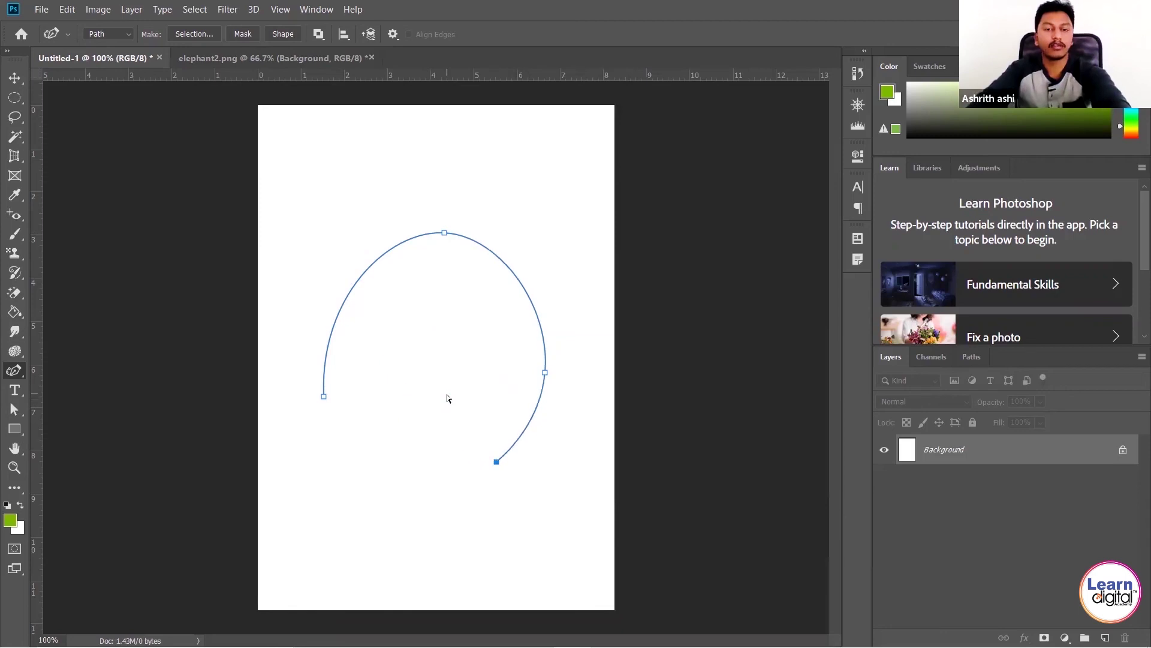
key("BackSpace")
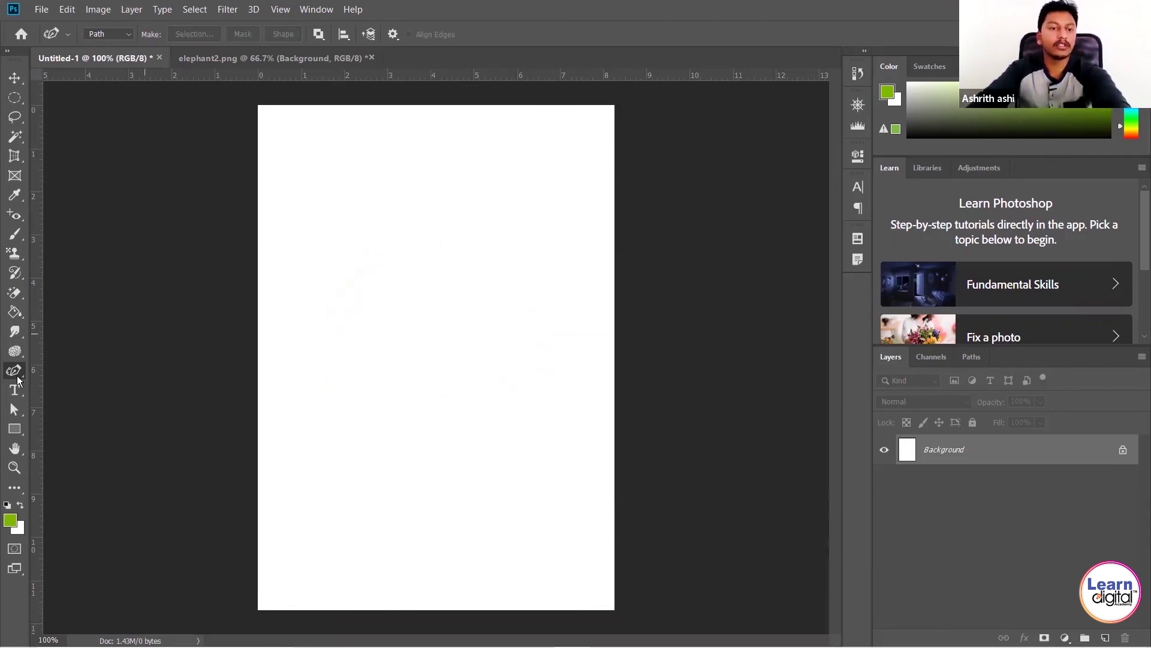
- Draw a closed, letter-like outline with curled ends across most of the page using the Freeform Pen tool
right_click(14, 372)
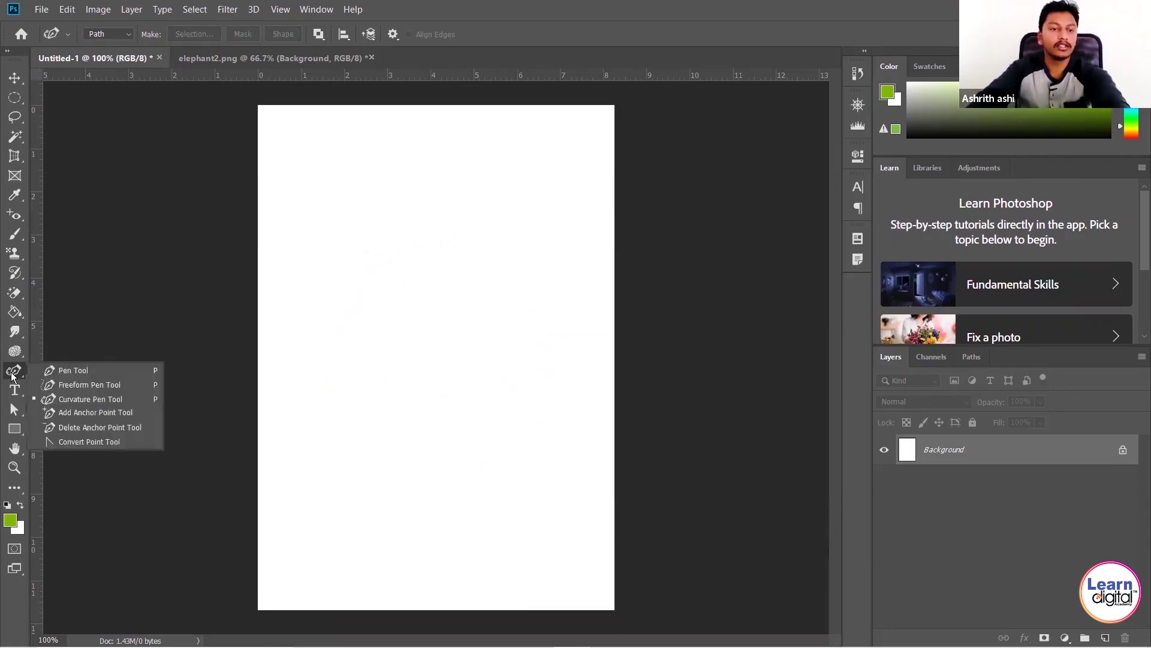
left_click(73, 384)
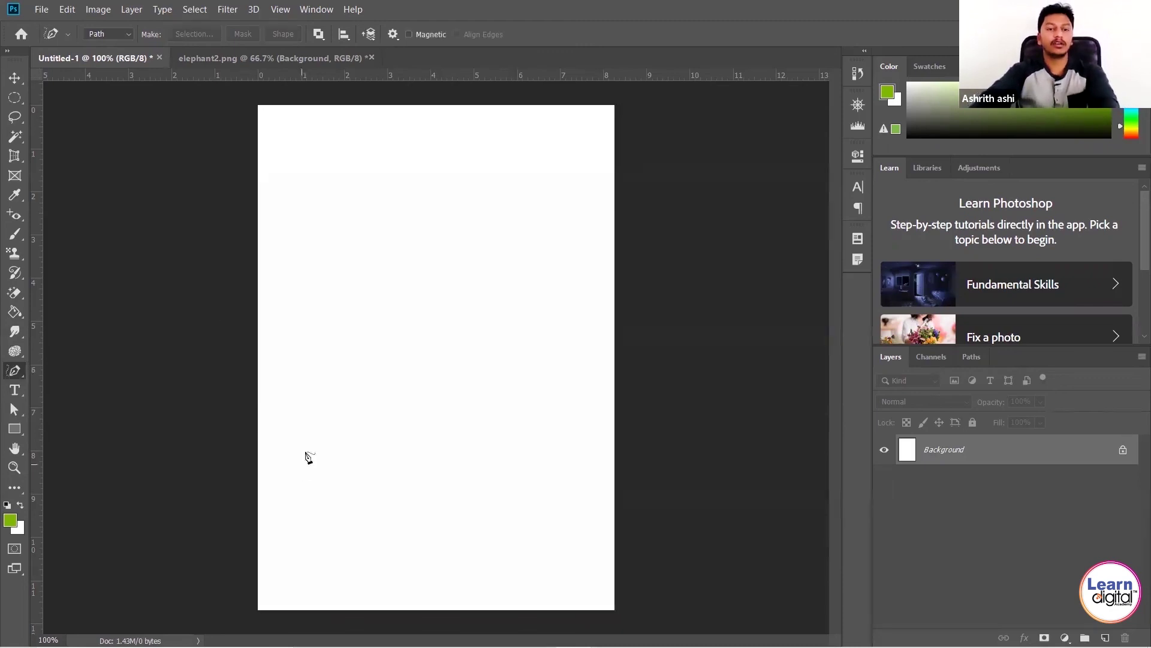
left_click_drag(310, 470, 311, 288)
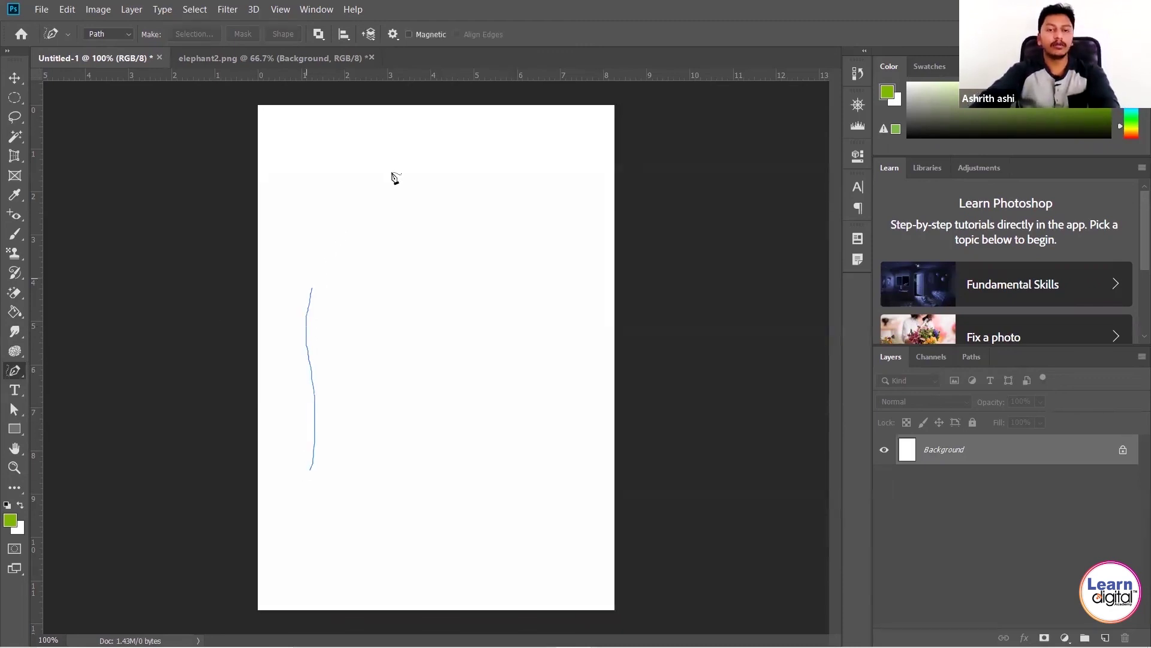
mouse_move(396, 178)
left_mouse_down()
mouse_move(527, 291)
mouse_move(400, 231)
mouse_move(413, 220)
mouse_move(445, 225)
mouse_move(457, 271)
mouse_move(487, 259)
mouse_move(449, 207)
mouse_move(386, 219)
mouse_move(363, 265)
mouse_move(352, 346)
mouse_move(404, 365)
left_mouse_up()
mouse_move(537, 356)
left_mouse_down()
mouse_move(558, 467)
mouse_move(506, 429)
mouse_move(503, 403)
mouse_move(531, 408)
mouse_move(535, 437)
mouse_move(541, 428)
mouse_move(540, 370)
mouse_move(480, 421)
mouse_move(498, 516)
mouse_move(458, 399)
mouse_move(400, 381)
mouse_move(333, 375)
mouse_move(339, 534)
mouse_move(293, 585)
mouse_move(288, 529)
mouse_move(312, 521)
mouse_move(298, 498)
mouse_move(310, 470)
left_mouse_up()
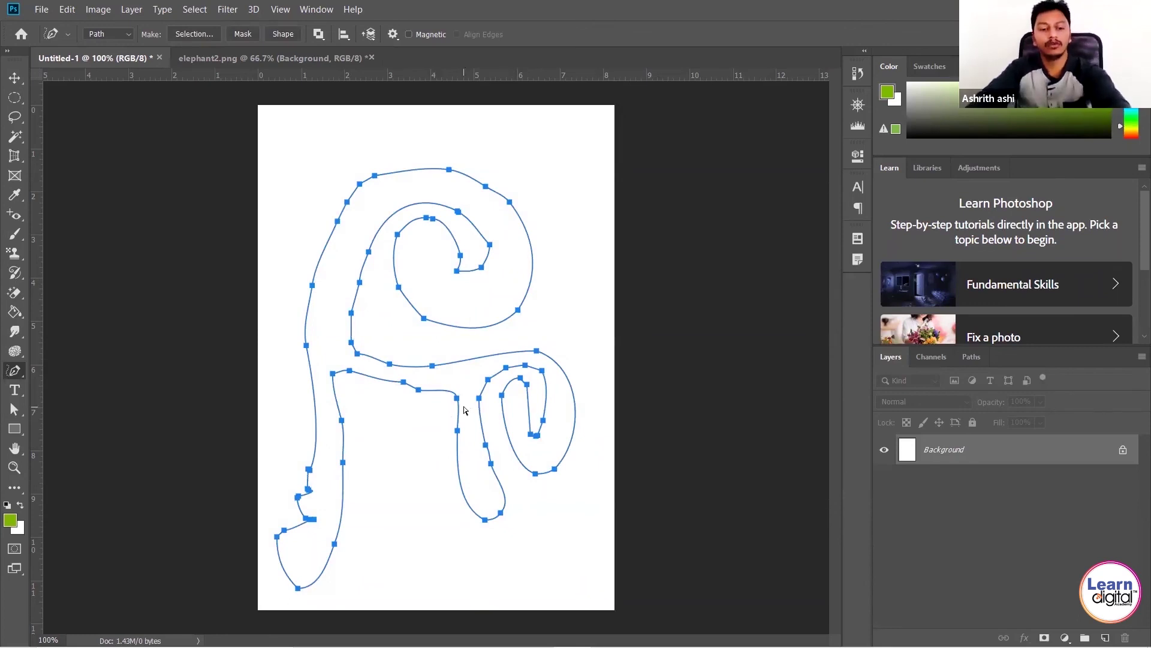
- Convert the freeform path into a new anti-aliased selection with a 10-pixel feather radius and deselect it
left_click(195, 35)
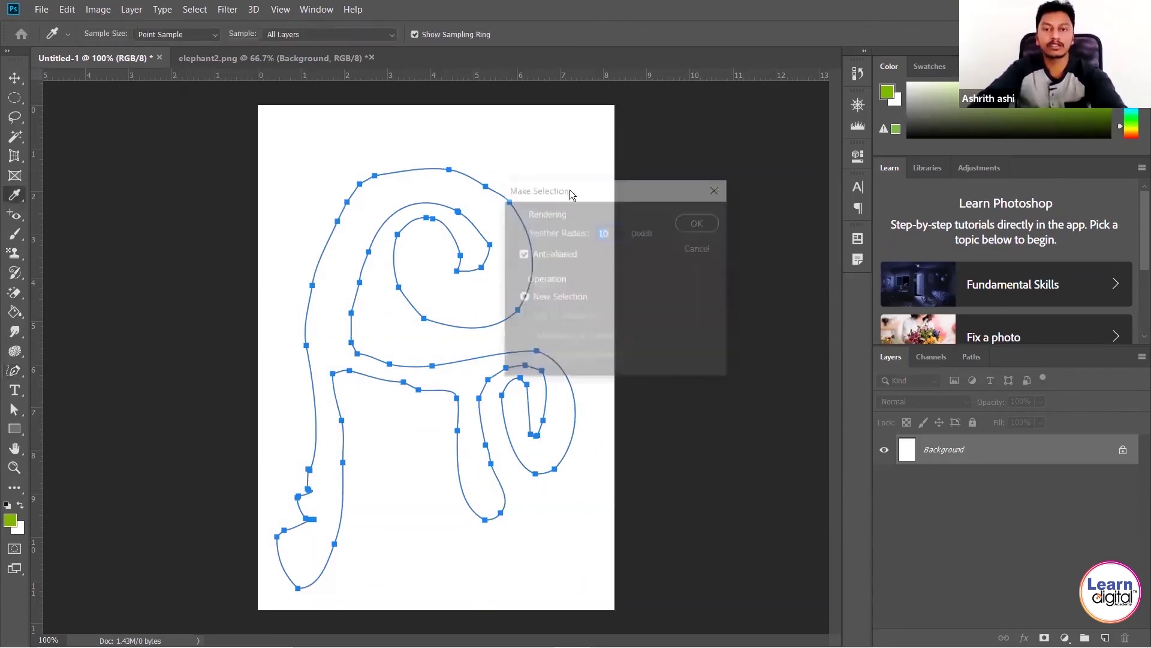
left_click(692, 228)
key("ctrl+d")
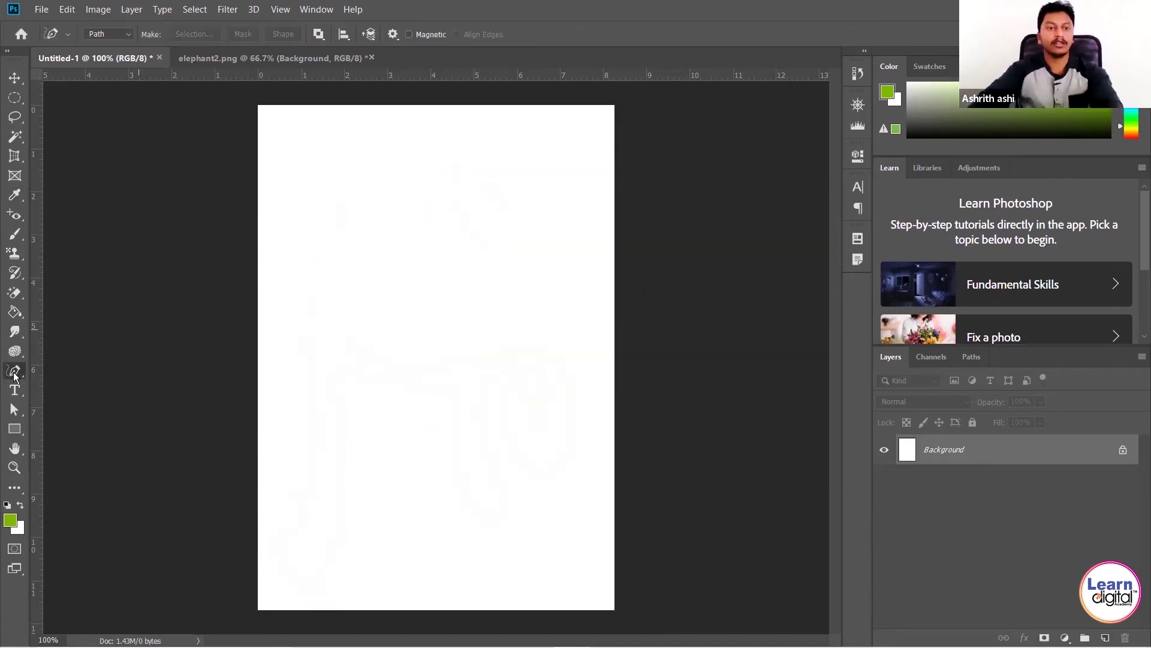
- Return to the standard Pen tool and switch to the Move tool
right_click(15, 371)
left_click(63, 367)
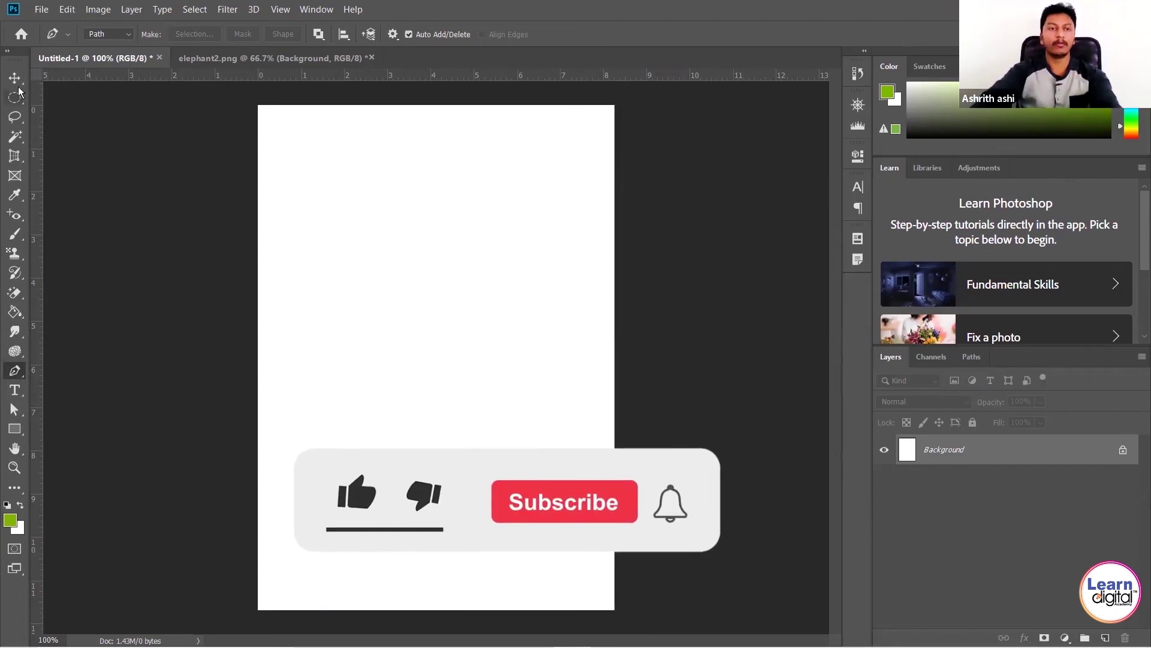
key("v")
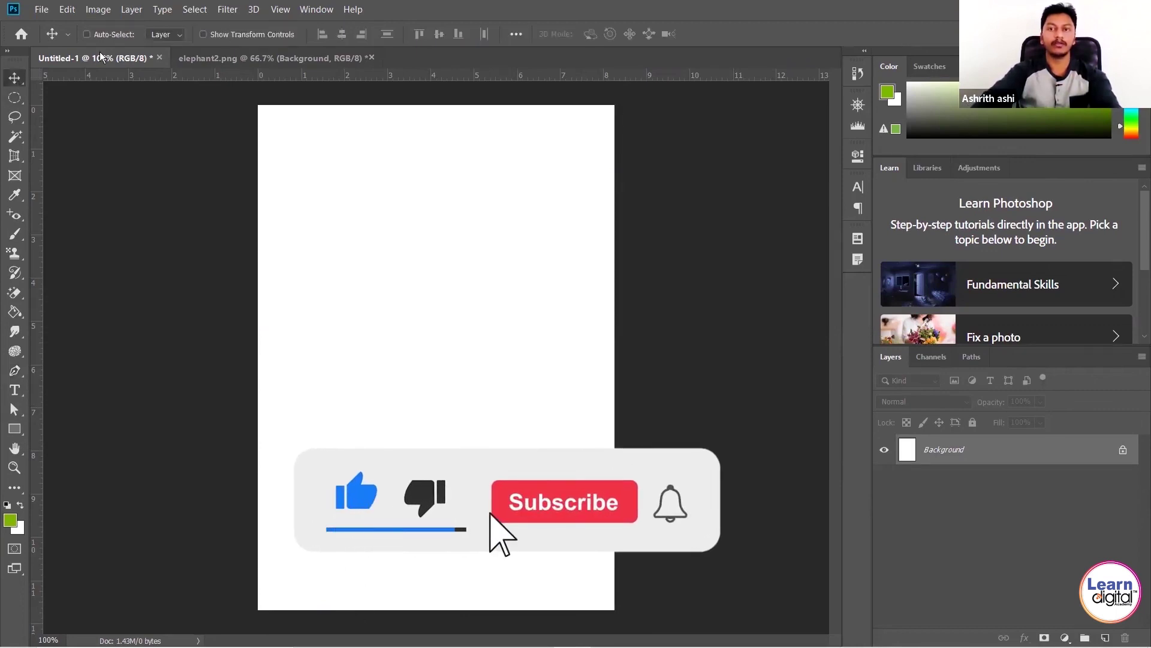